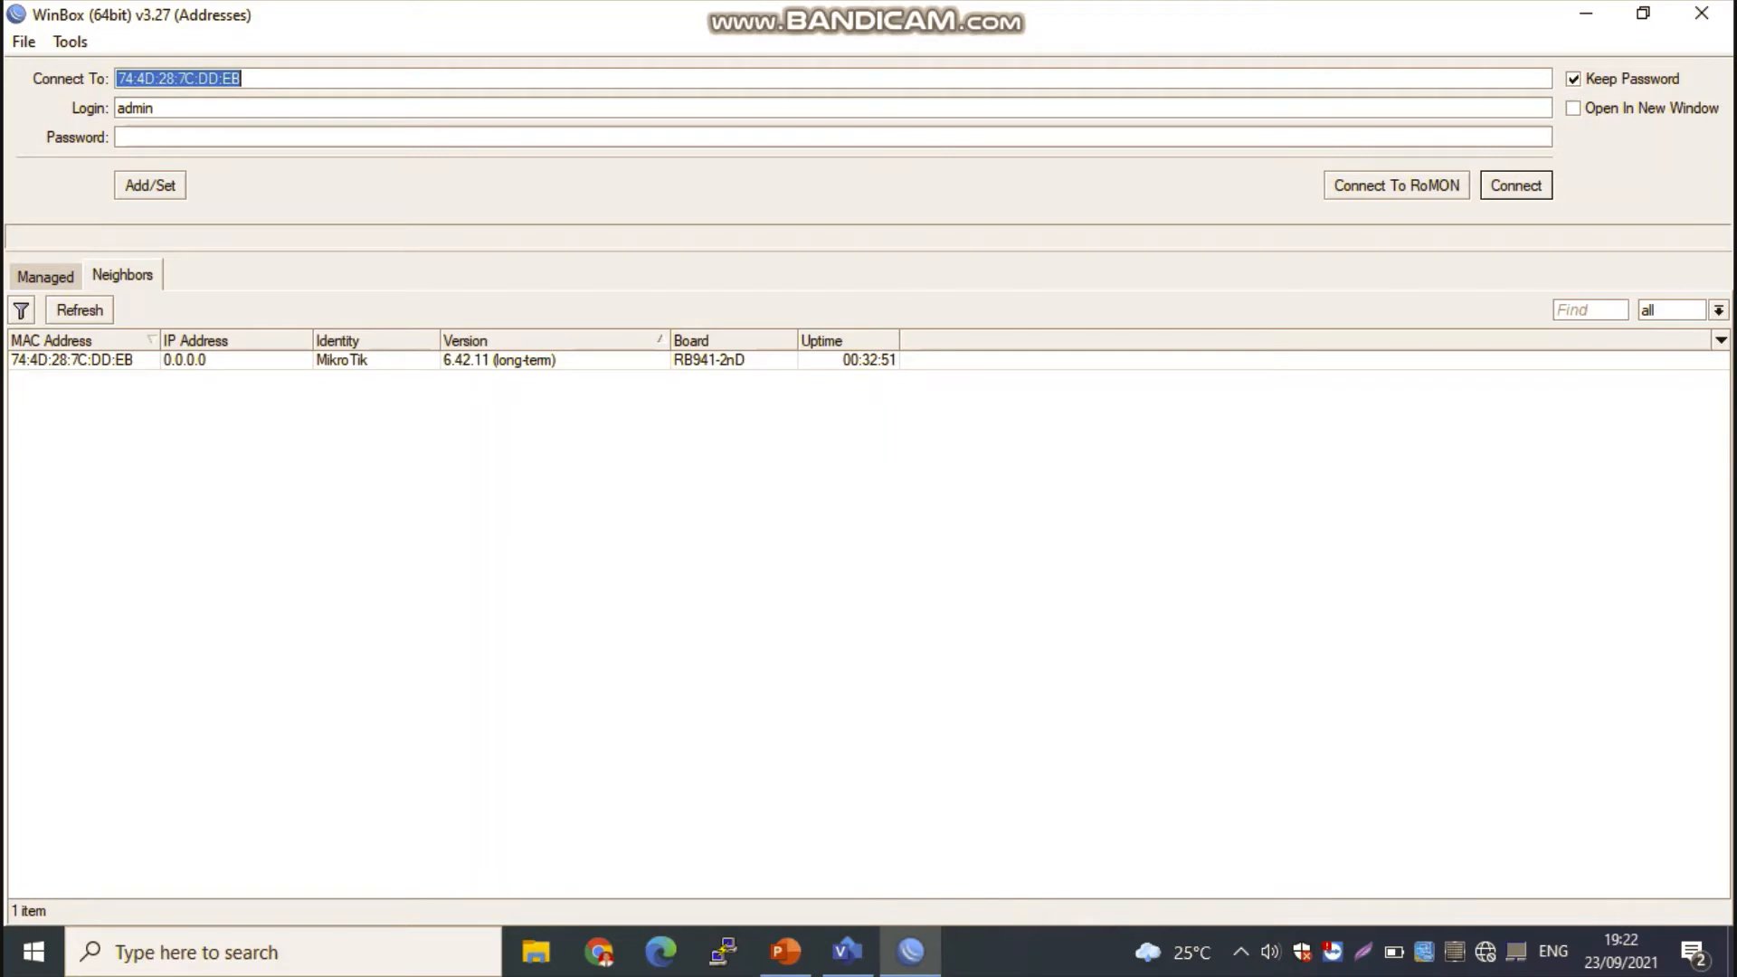
Step: Connect to the discovered MikroTik RB941-2nD router through its MAC address with the admin login
{"action": "left_click", "coordinate": [71, 360]}
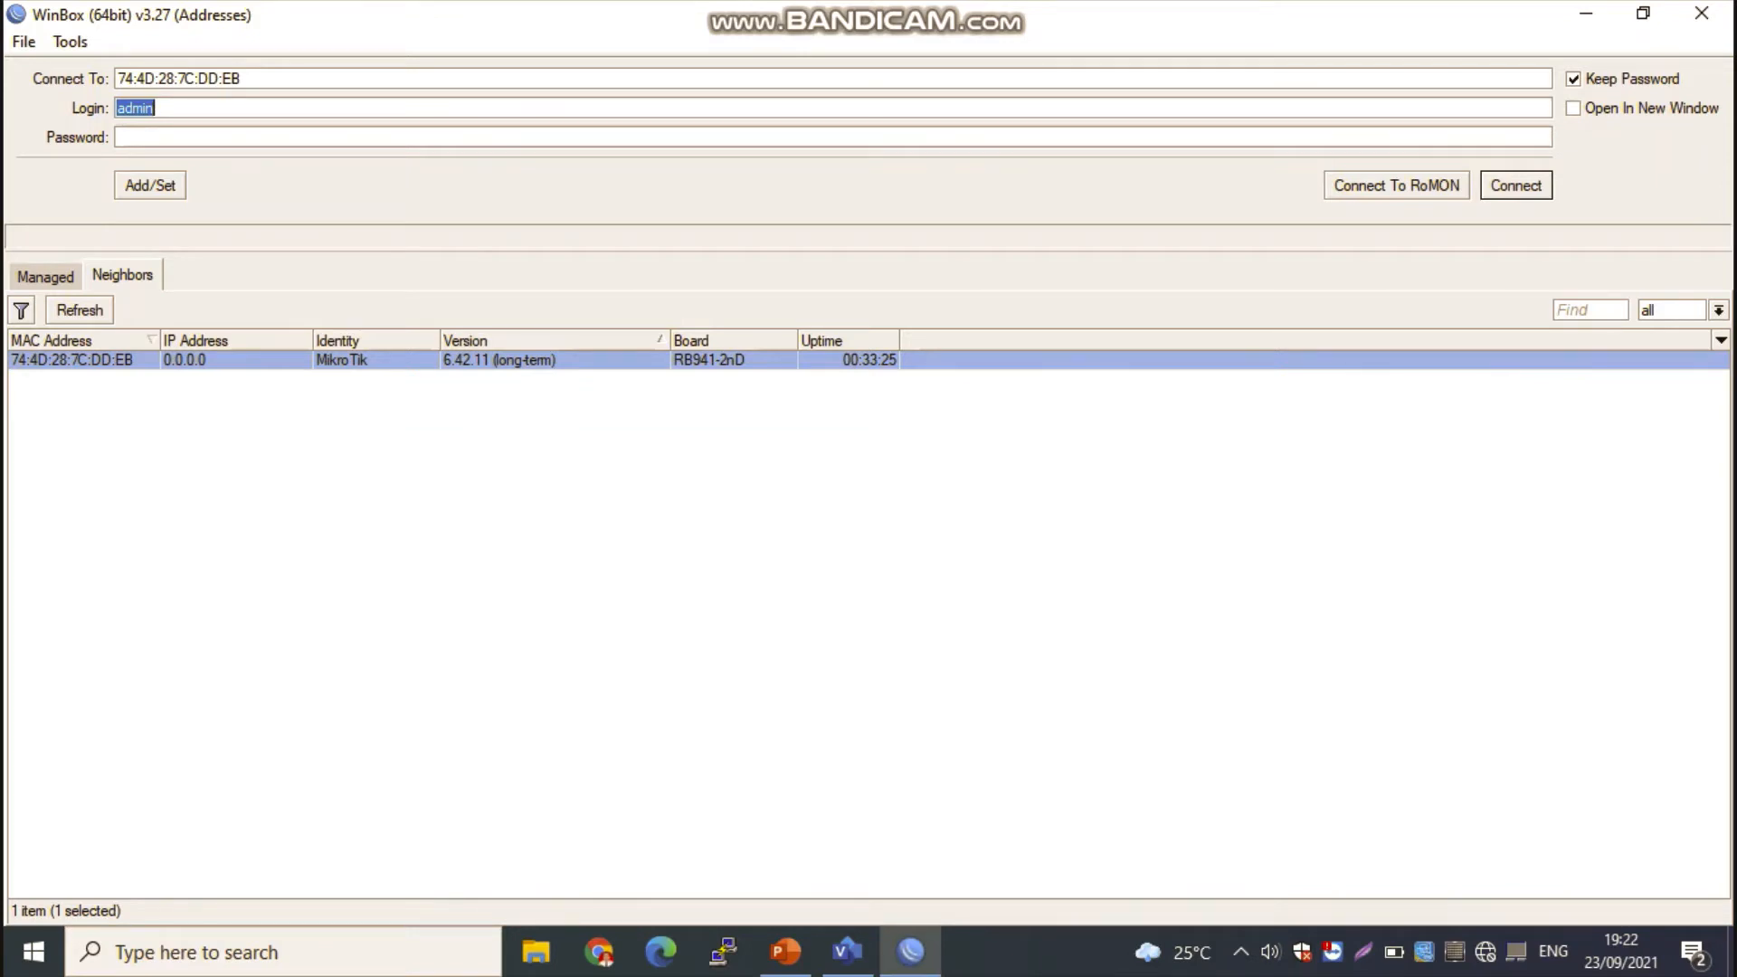
{"action": "key", "text": "Return"}
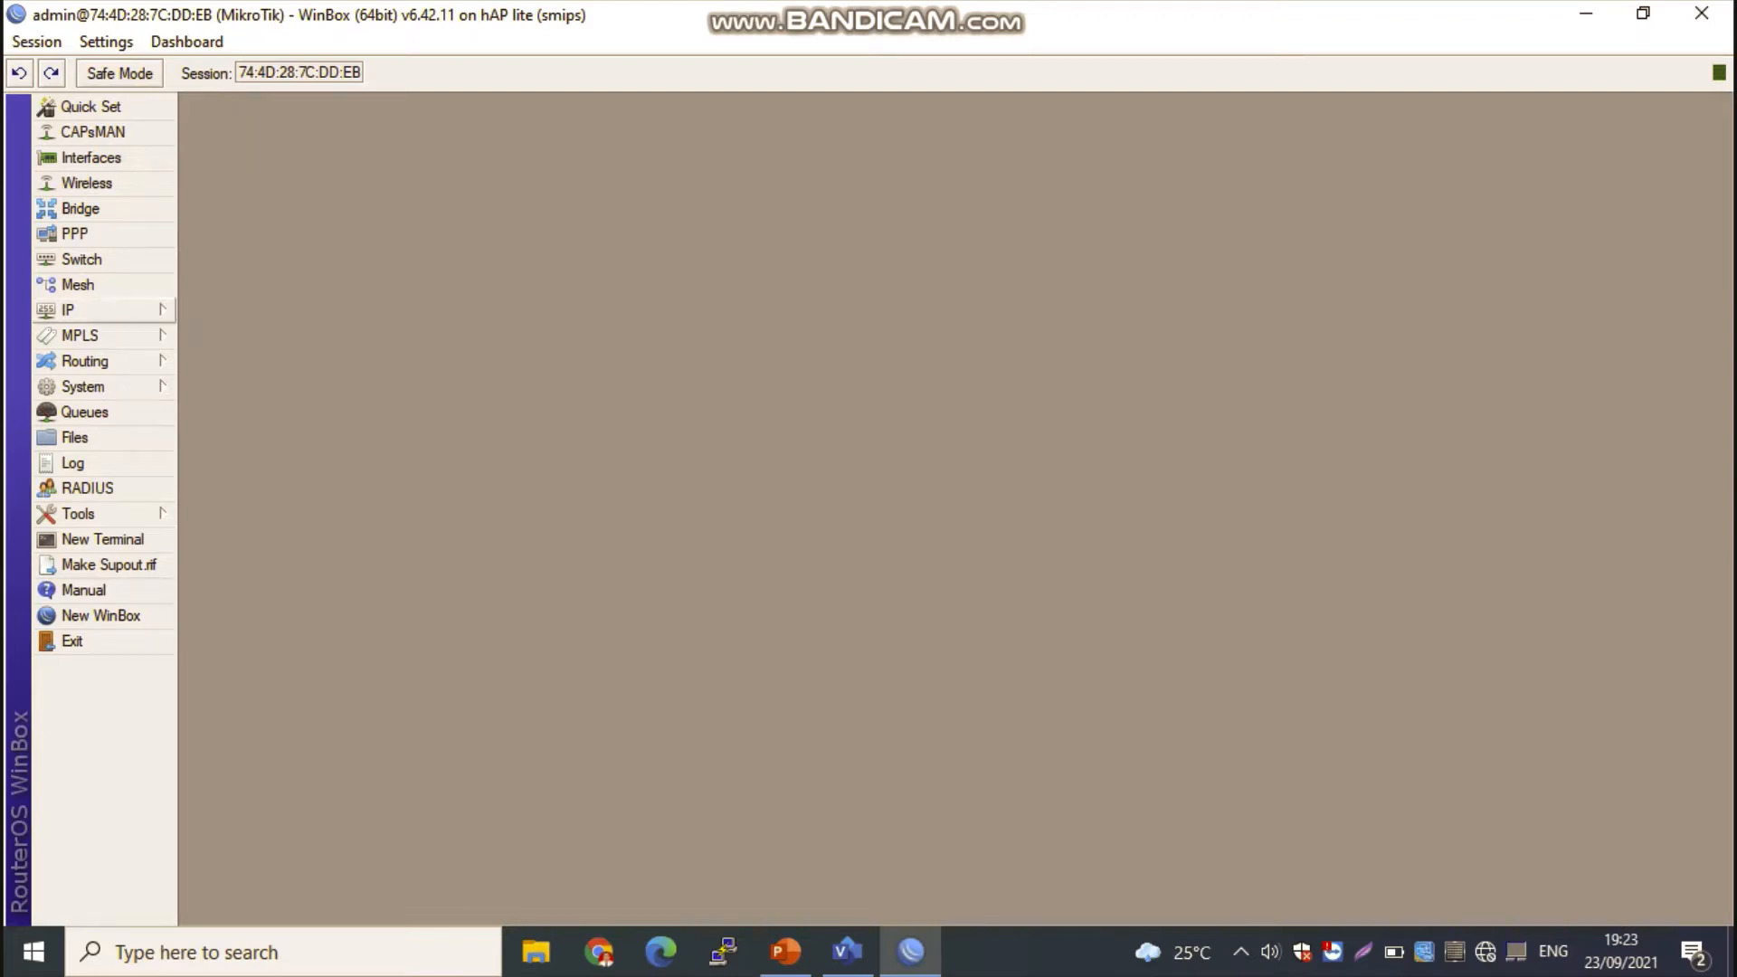
Step: Add a DHCP client on interface ether1, keeping peer DNS, peer NTP and the default route
{"action": "left_click", "coordinate": [68, 309]}
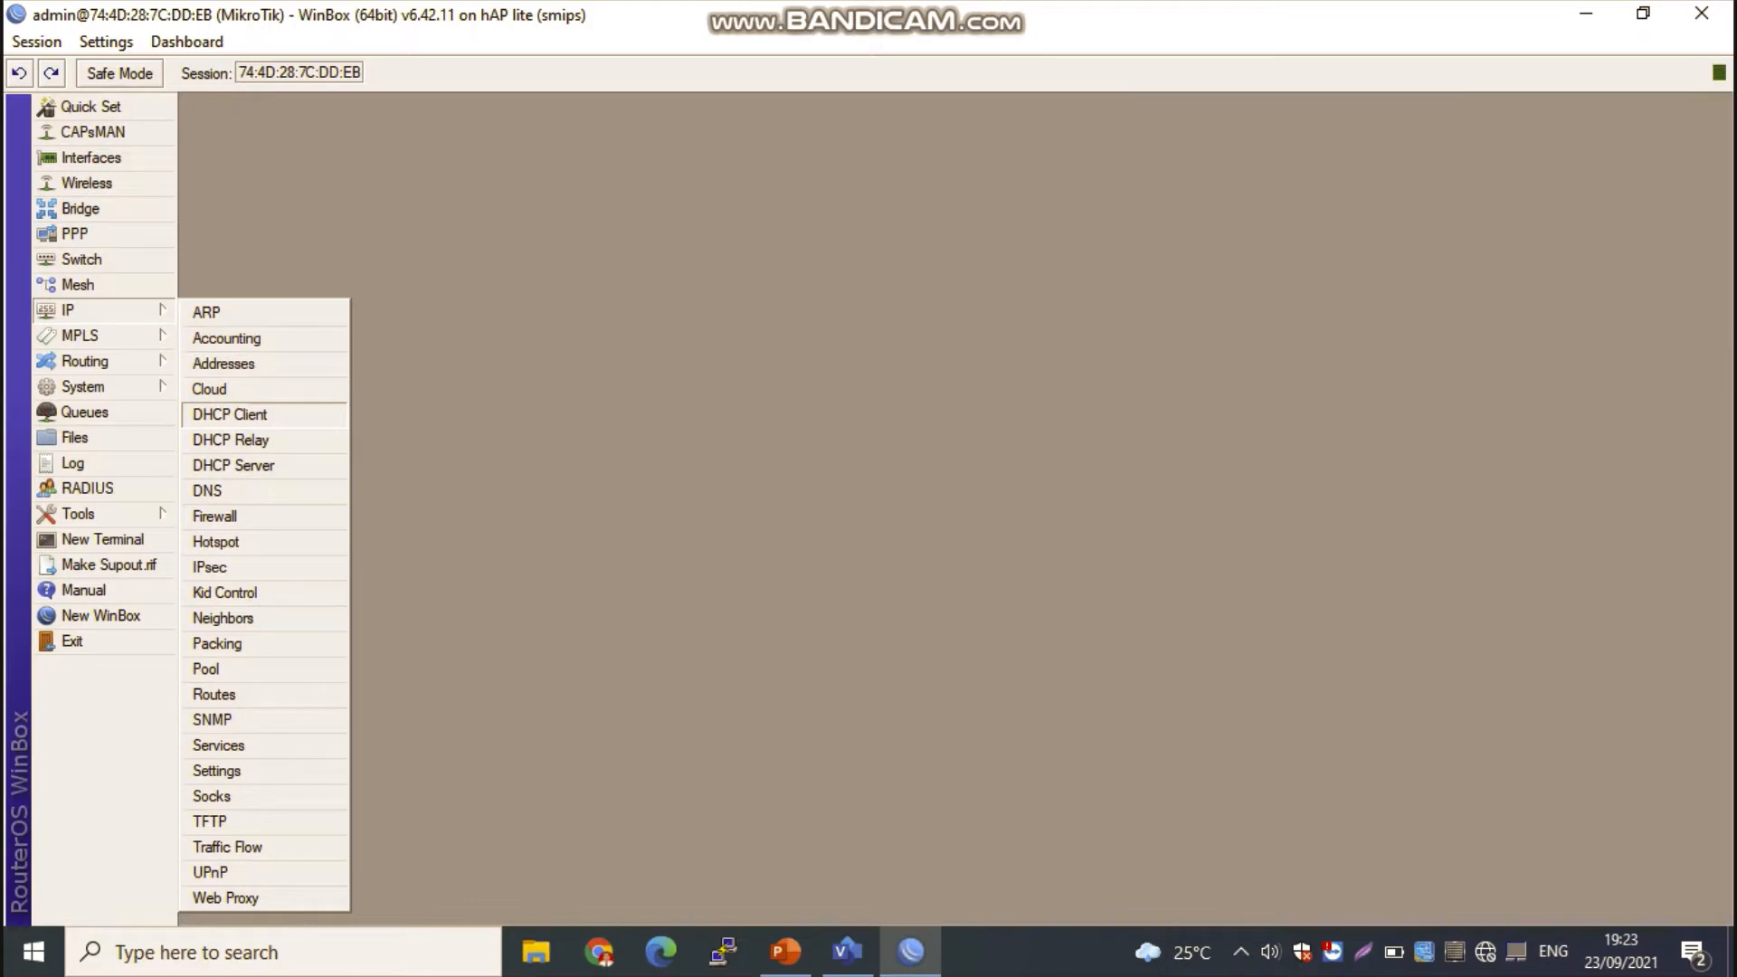
{"action": "left_click", "coordinate": [230, 413]}
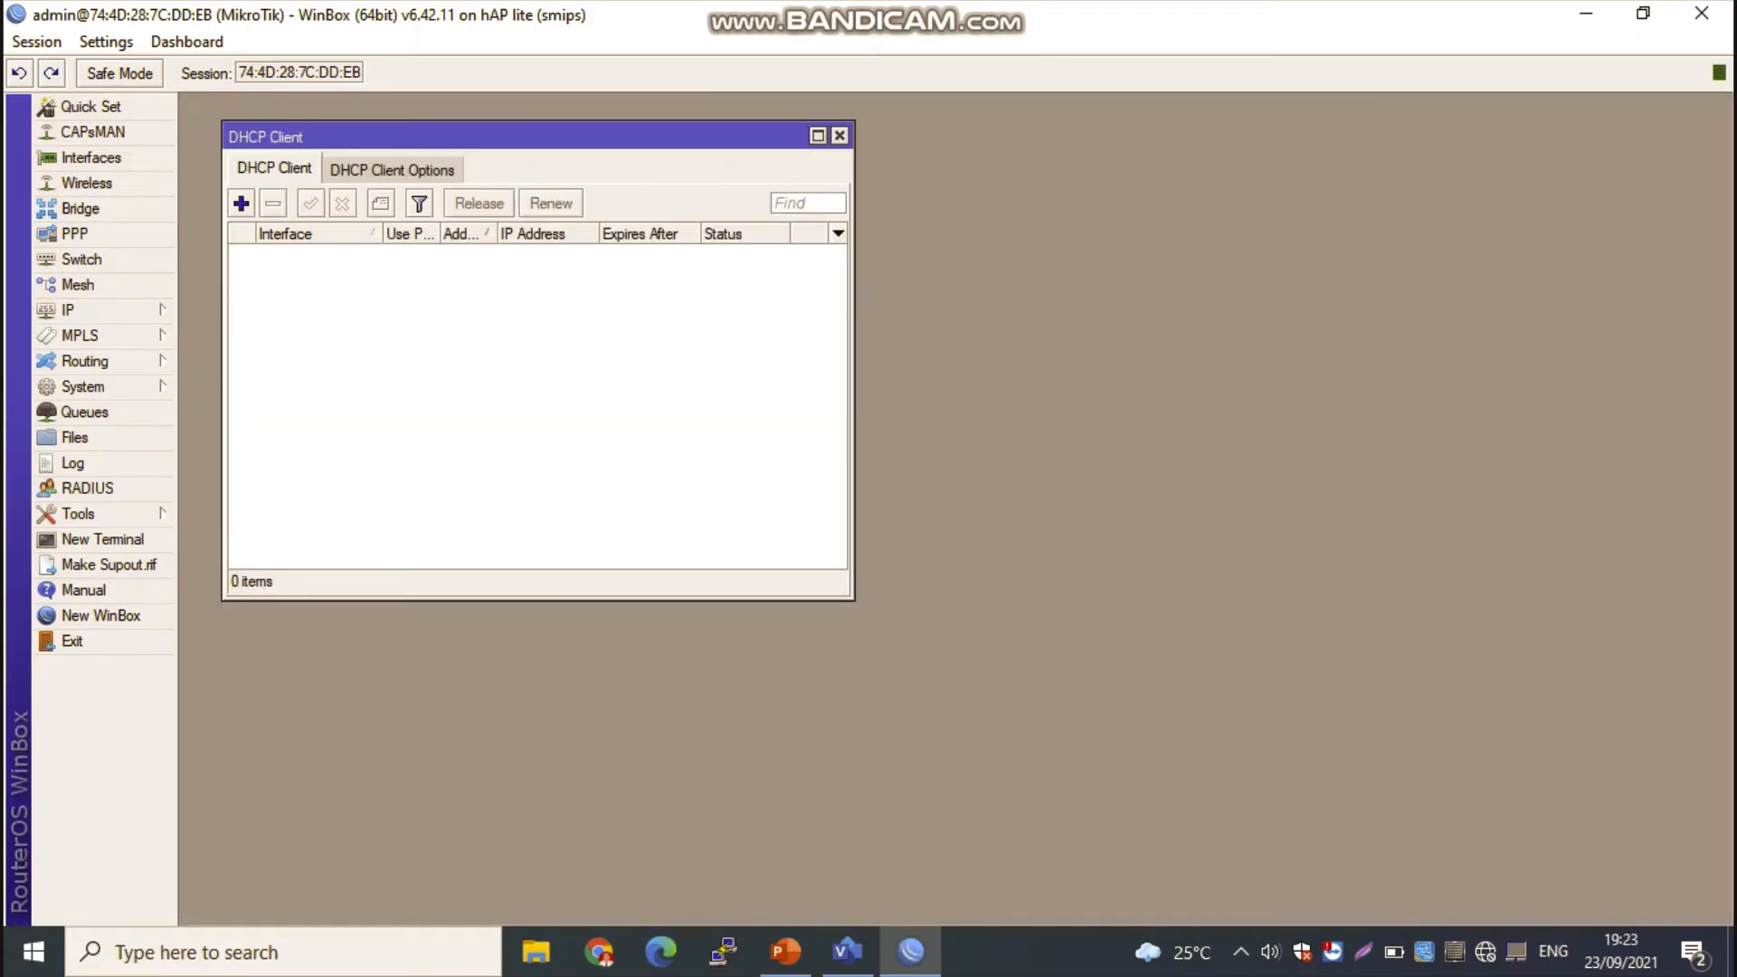
{"action": "left_click", "coordinate": [241, 203]}
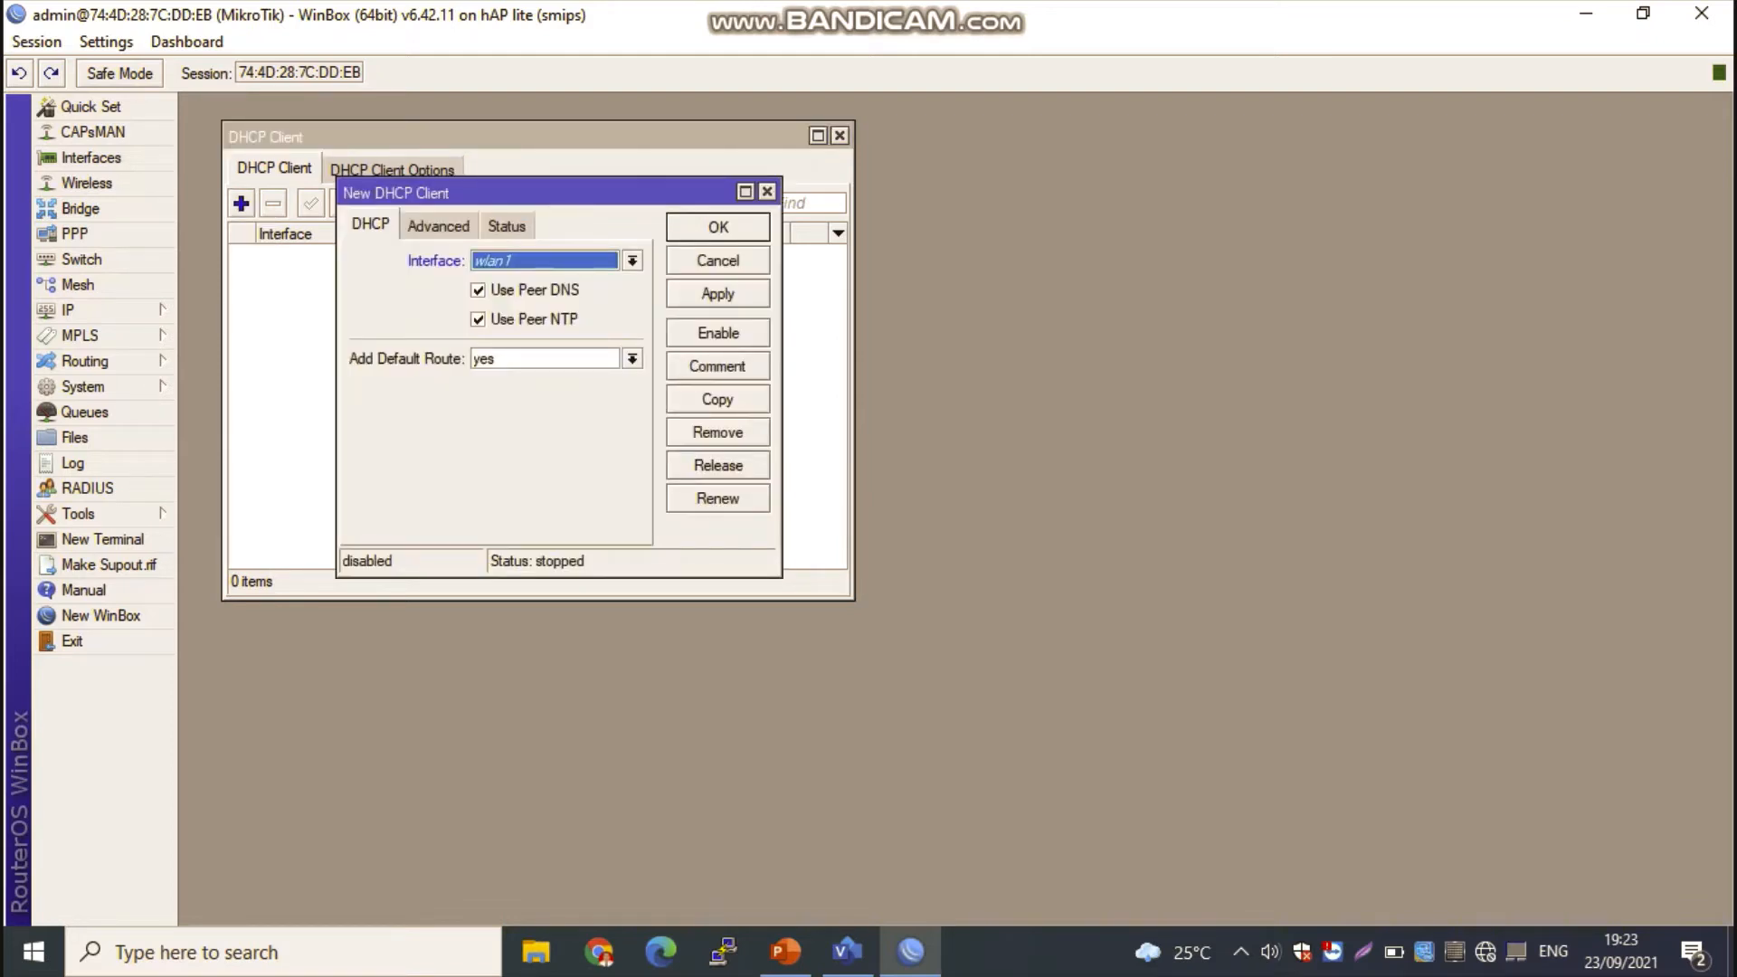
{"action": "left_click", "coordinate": [632, 260]}
{"action": "left_click", "coordinate": [506, 281]}
{"action": "left_click", "coordinate": [717, 294]}
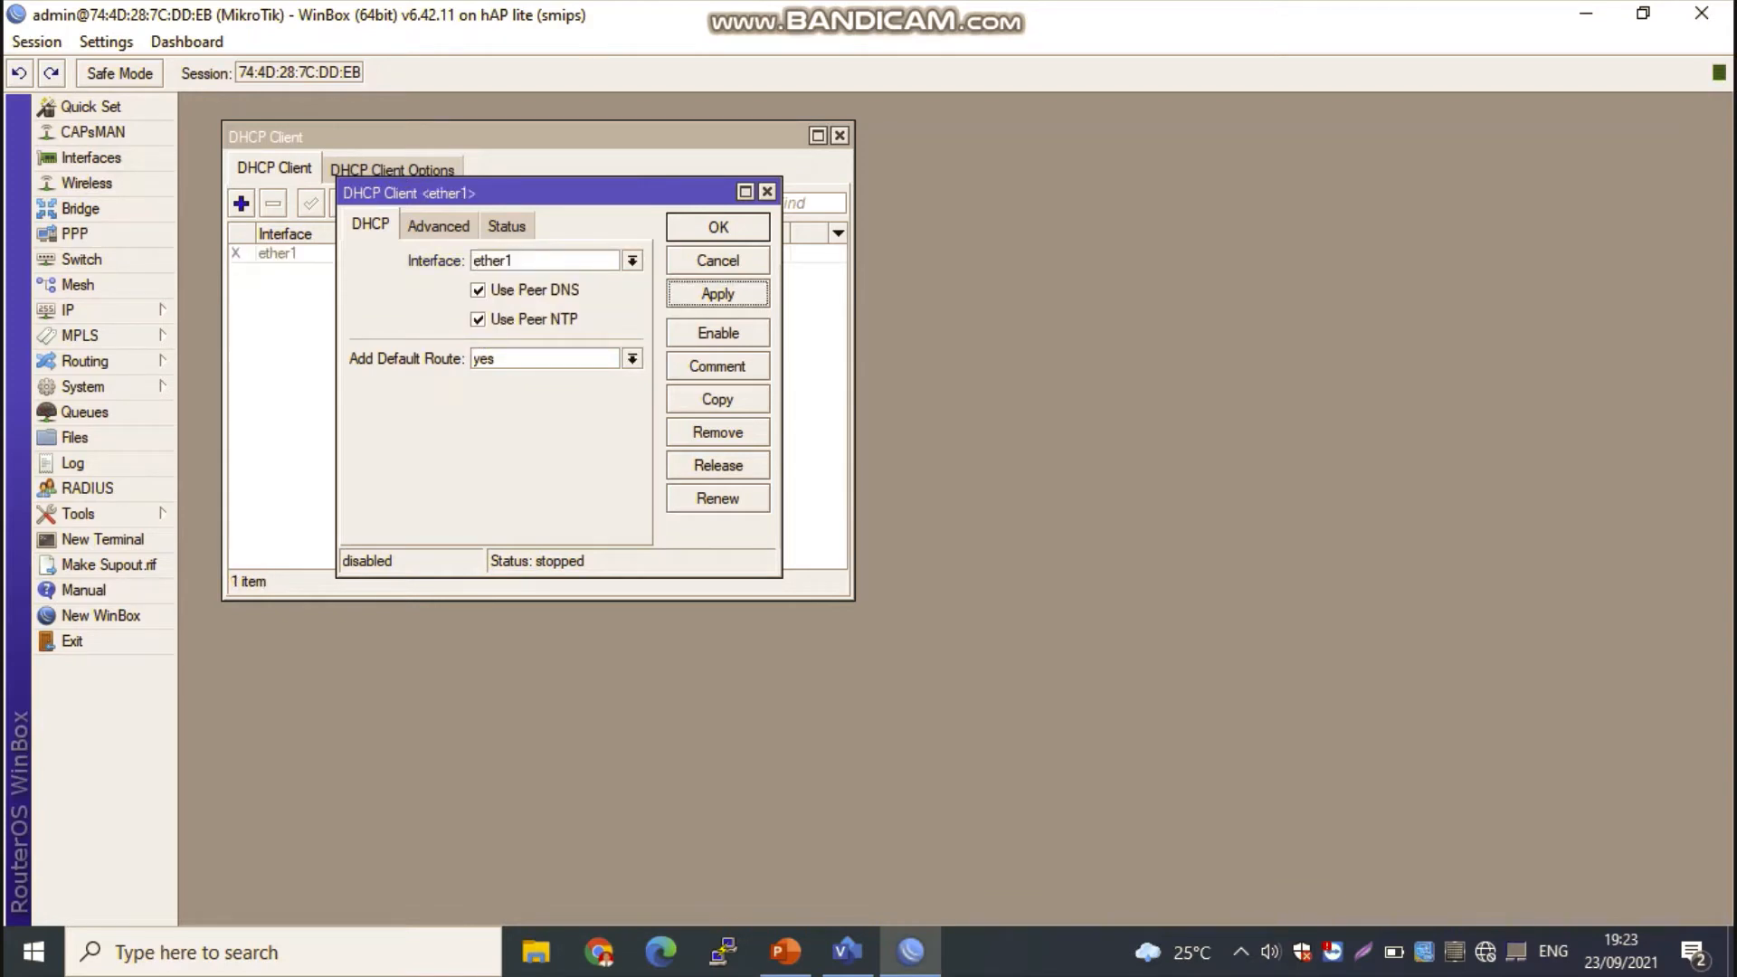
{"action": "left_click", "coordinate": [717, 228]}
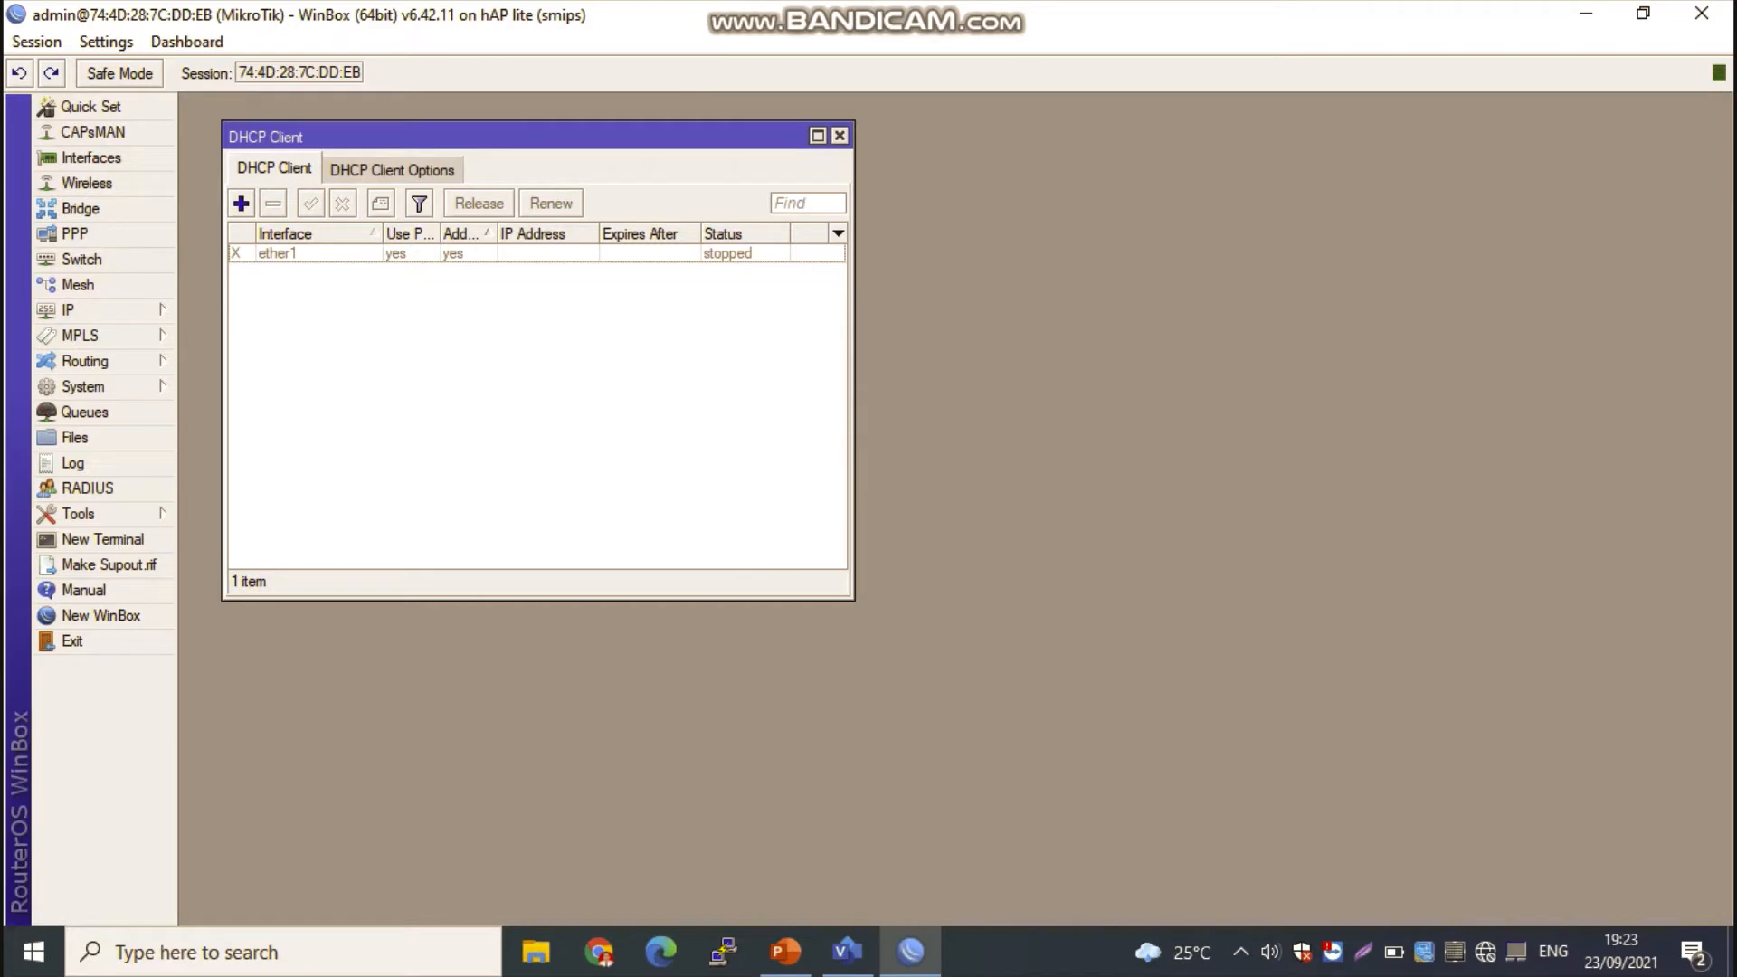
Step: Enable the ether1 DHCP client and close the DHCP client list
{"action": "left_click", "coordinate": [538, 253]}
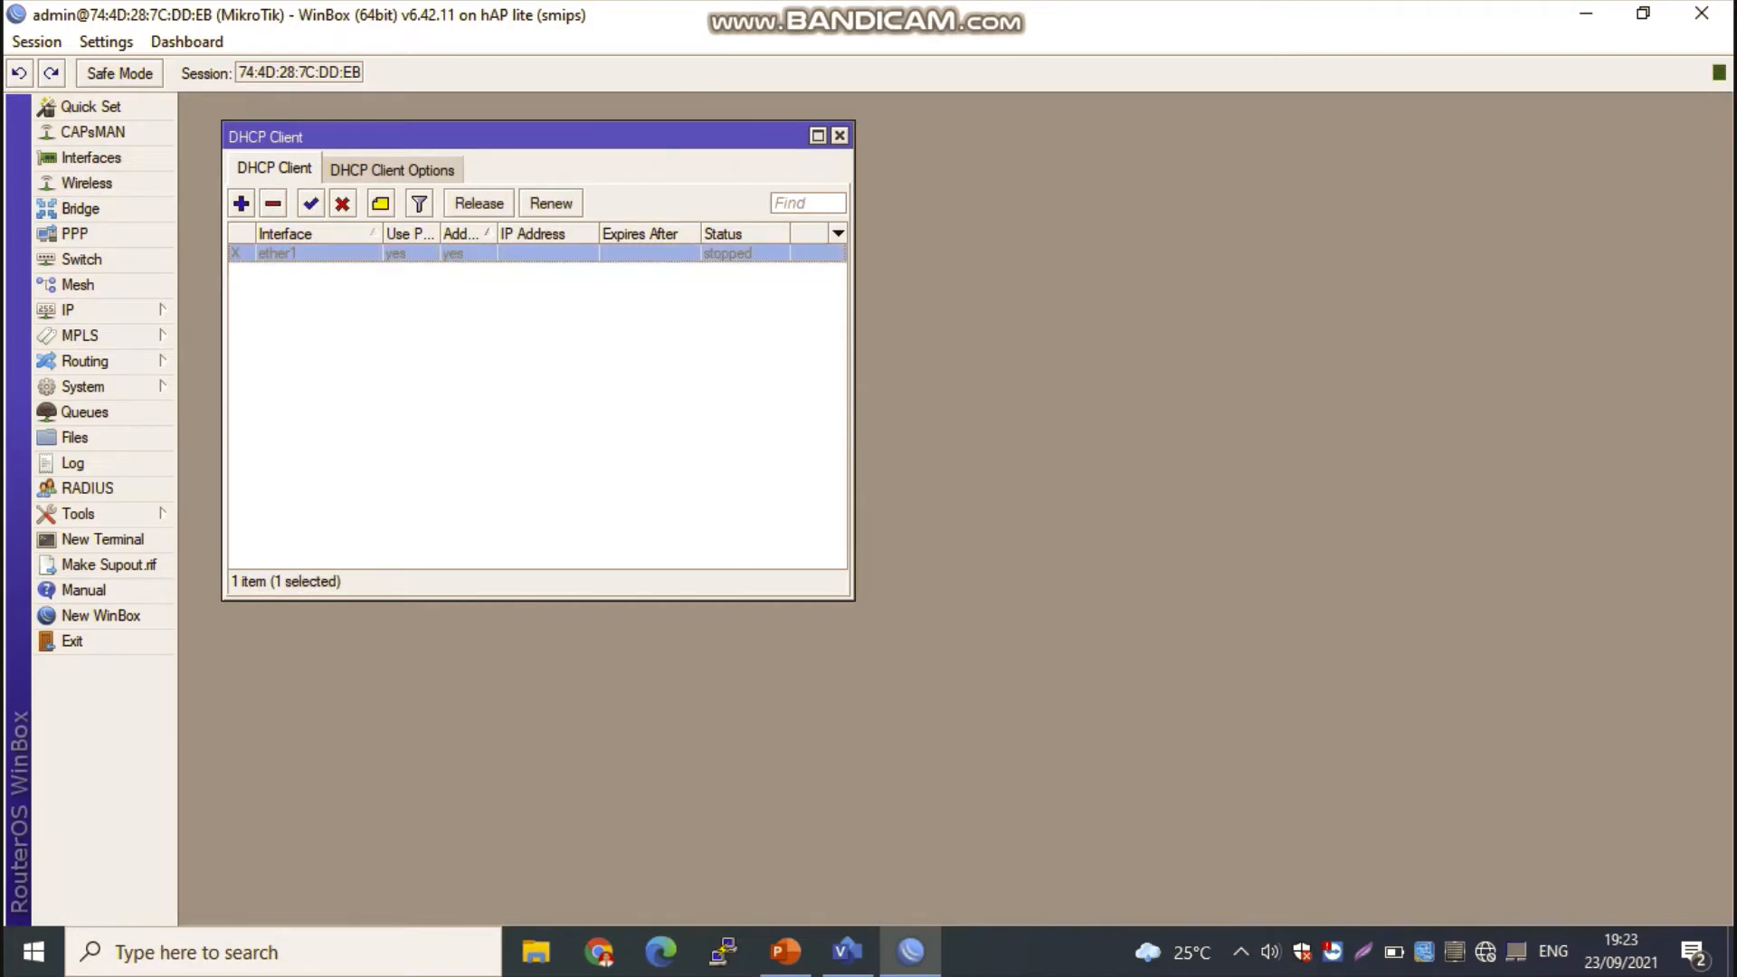
{"action": "left_click", "coordinate": [311, 202]}
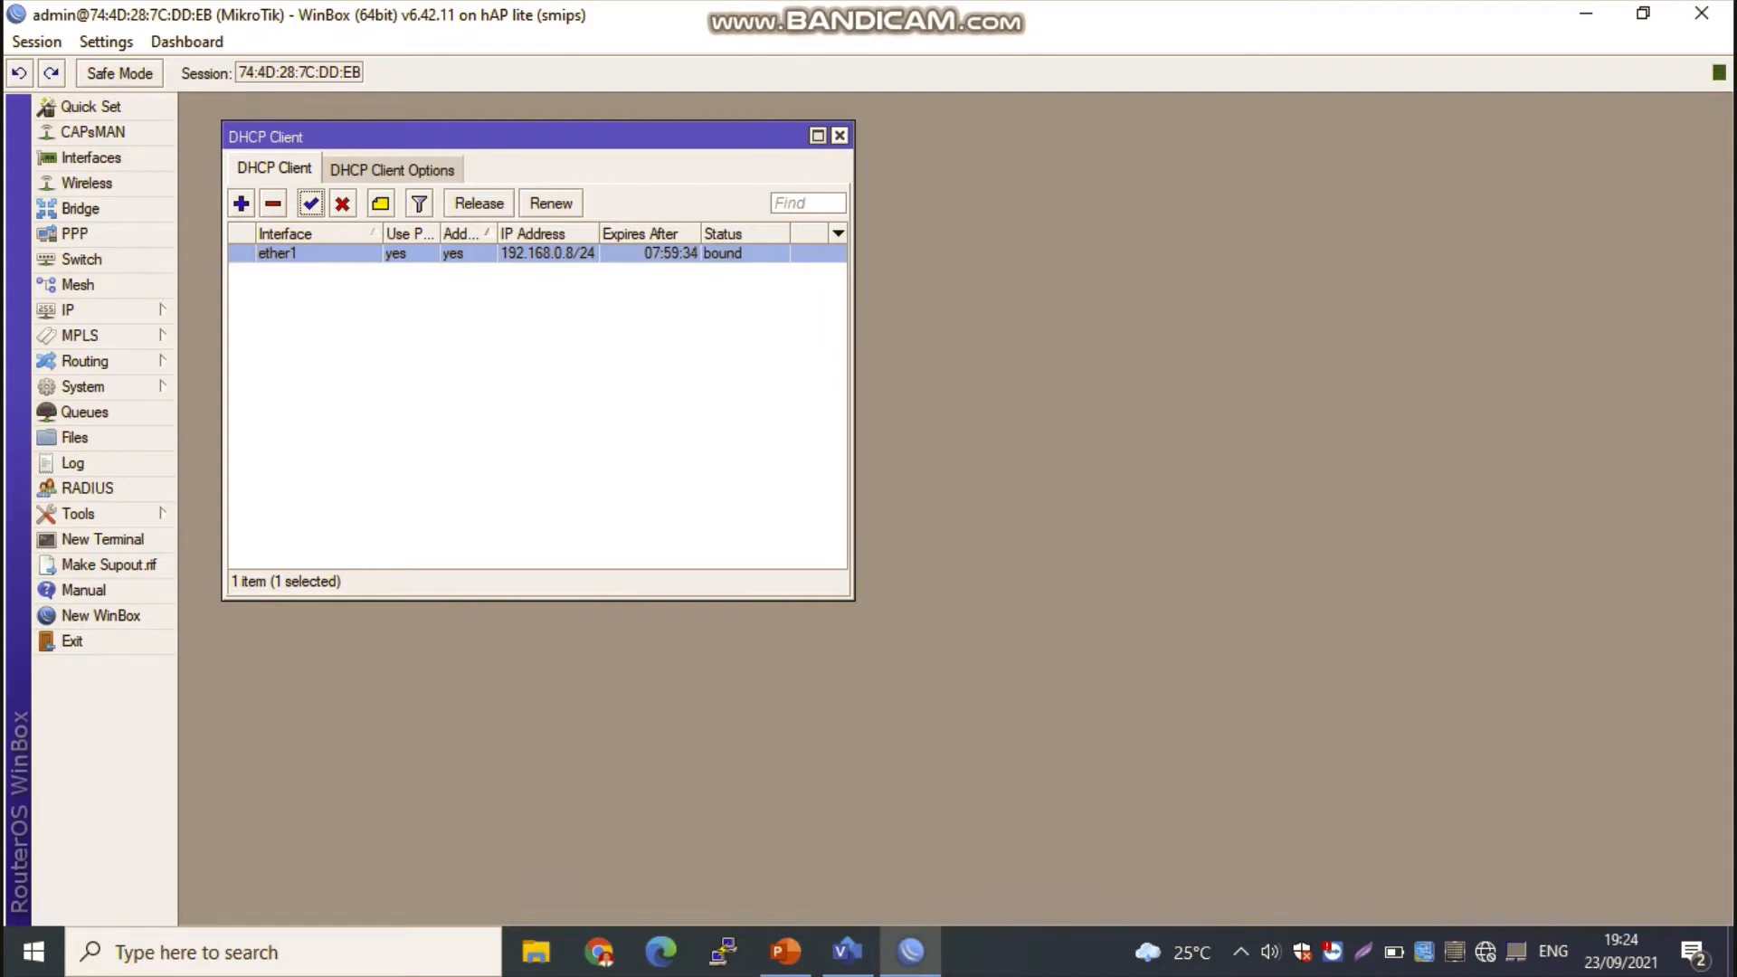
{"action": "left_click", "coordinate": [839, 135]}
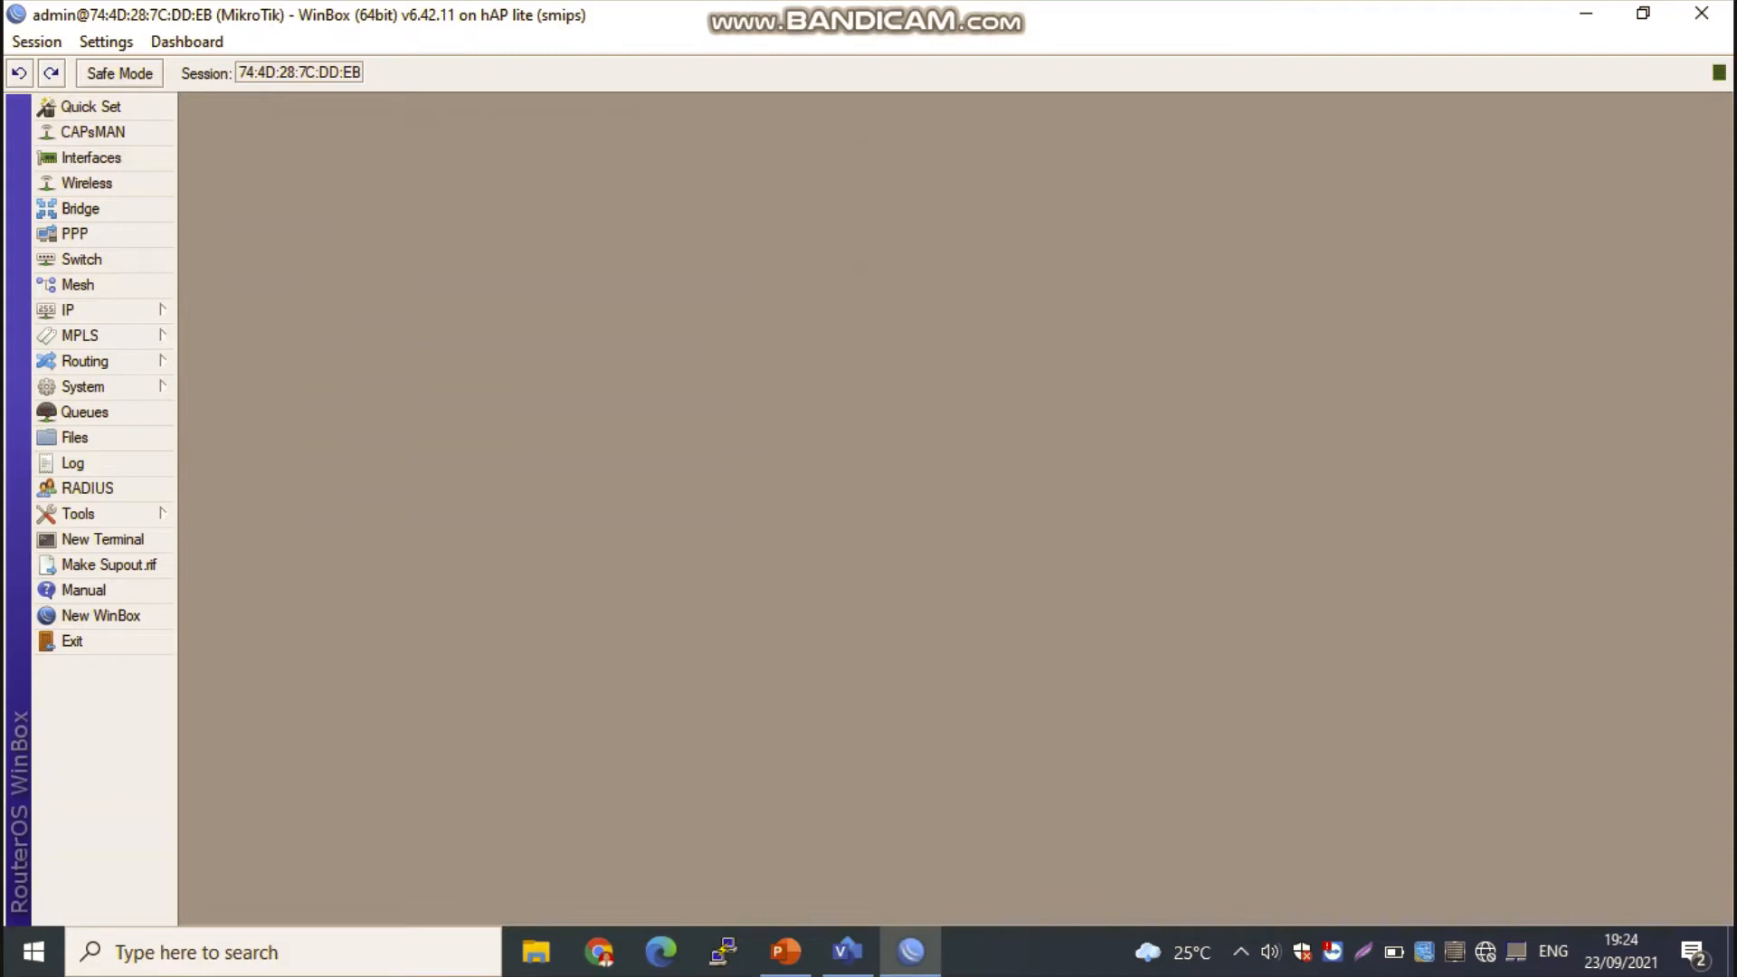
Step: Add the IP address 10.10.10.10/24 to interface wlan1
{"action": "left_click", "coordinate": [99, 309]}
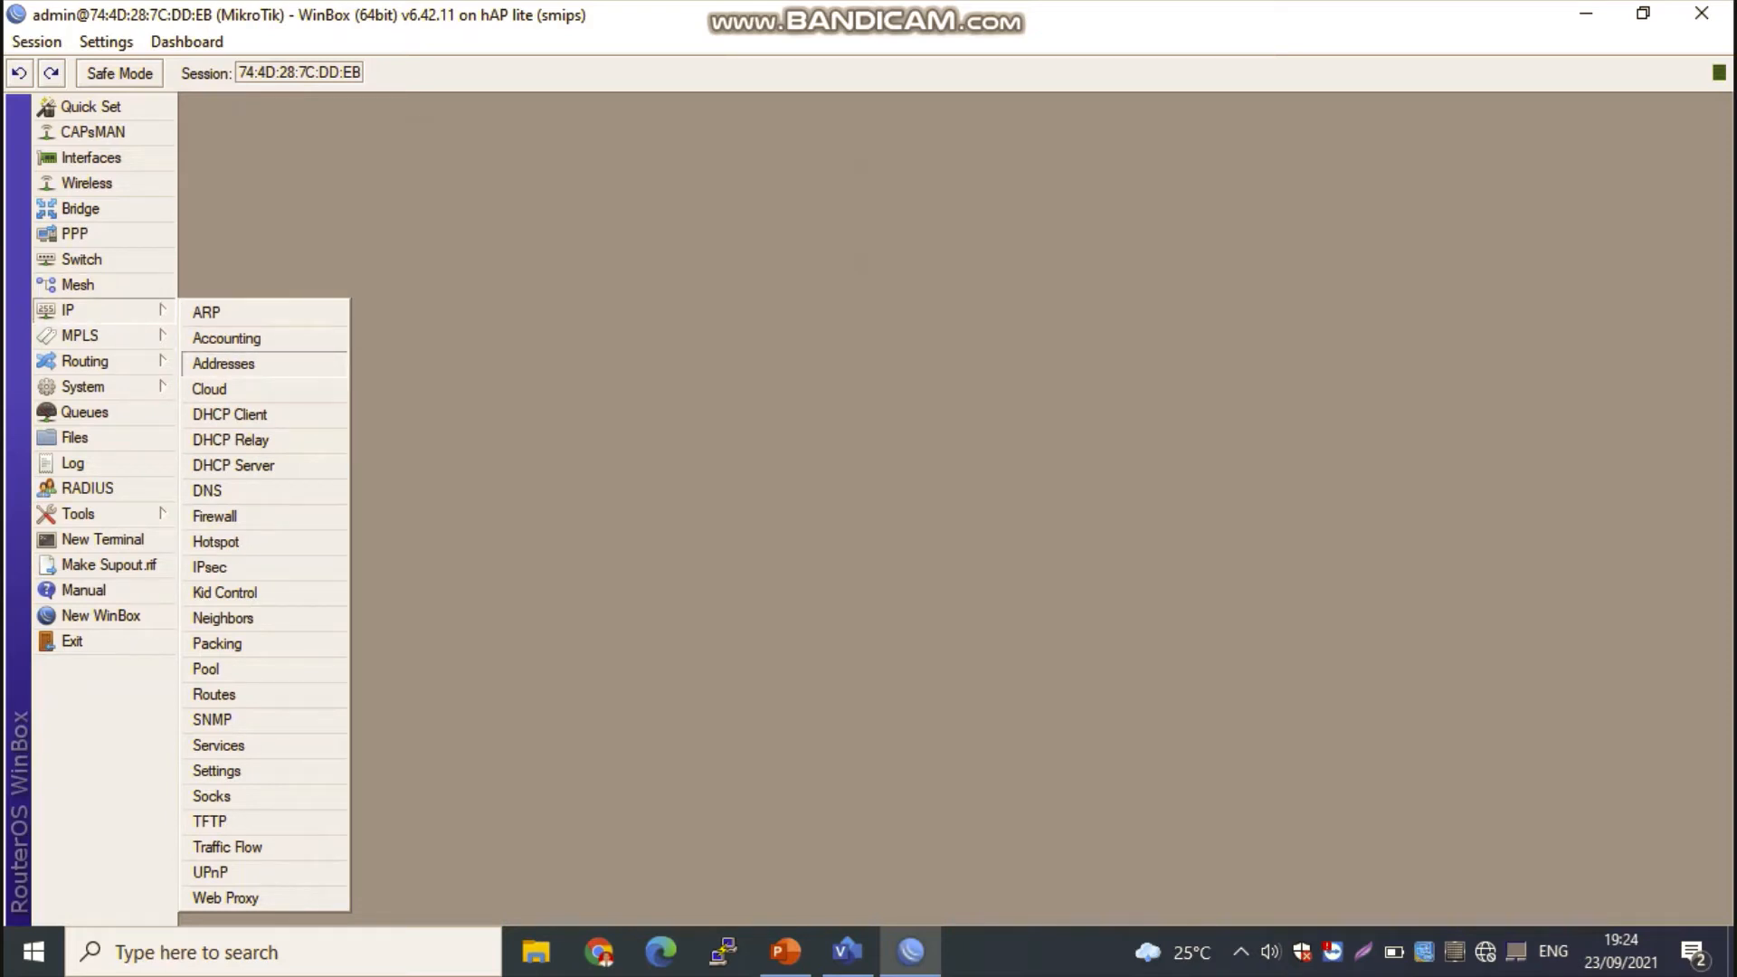
{"action": "left_click", "coordinate": [223, 362]}
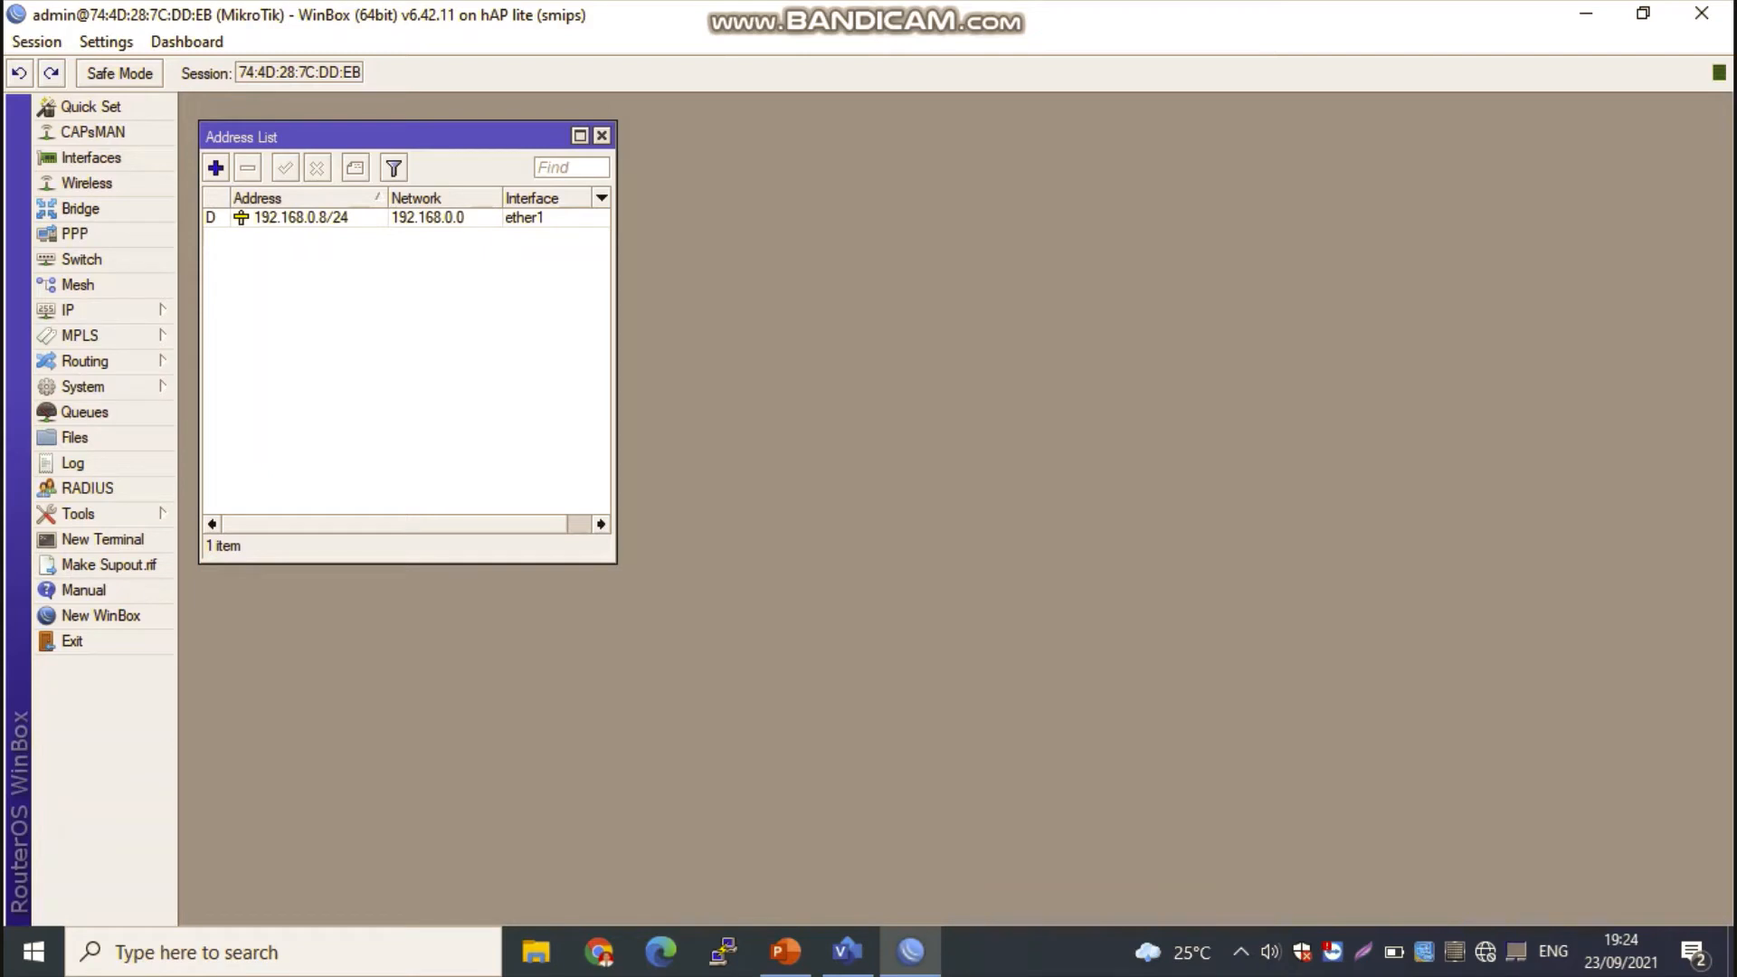
{"action": "left_click", "coordinate": [215, 167]}
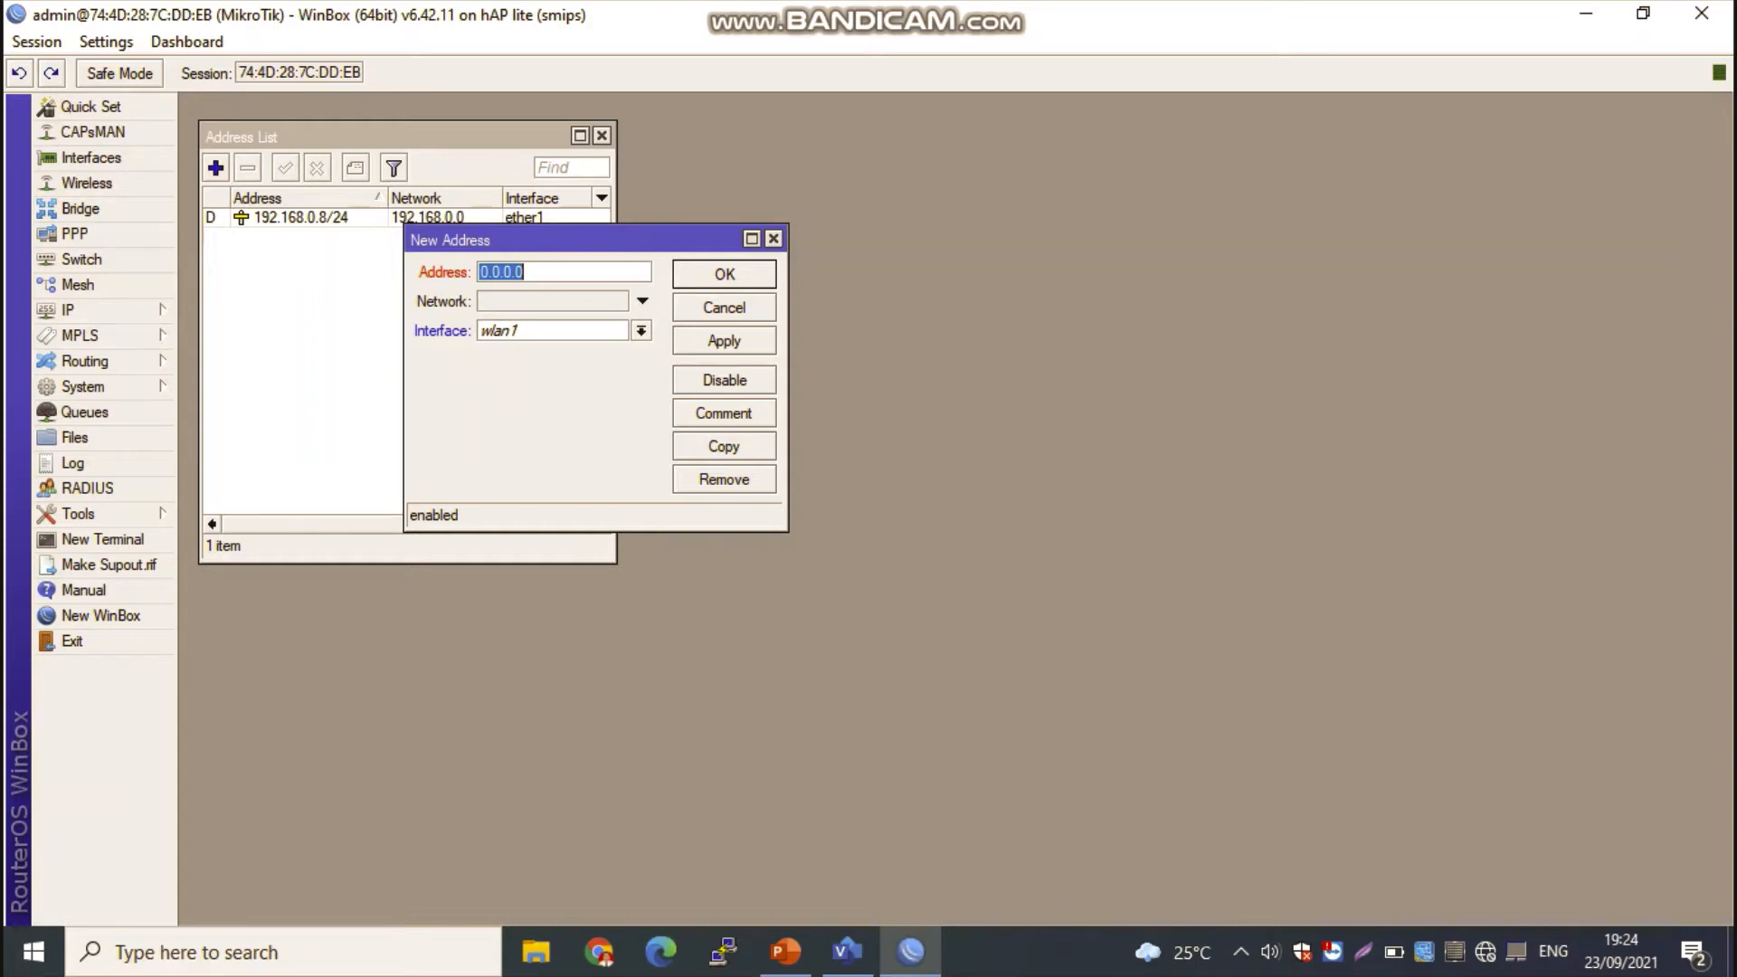
{"action": "type", "text": "10.10.10.10/24"}
{"action": "left_click", "coordinate": [642, 331]}
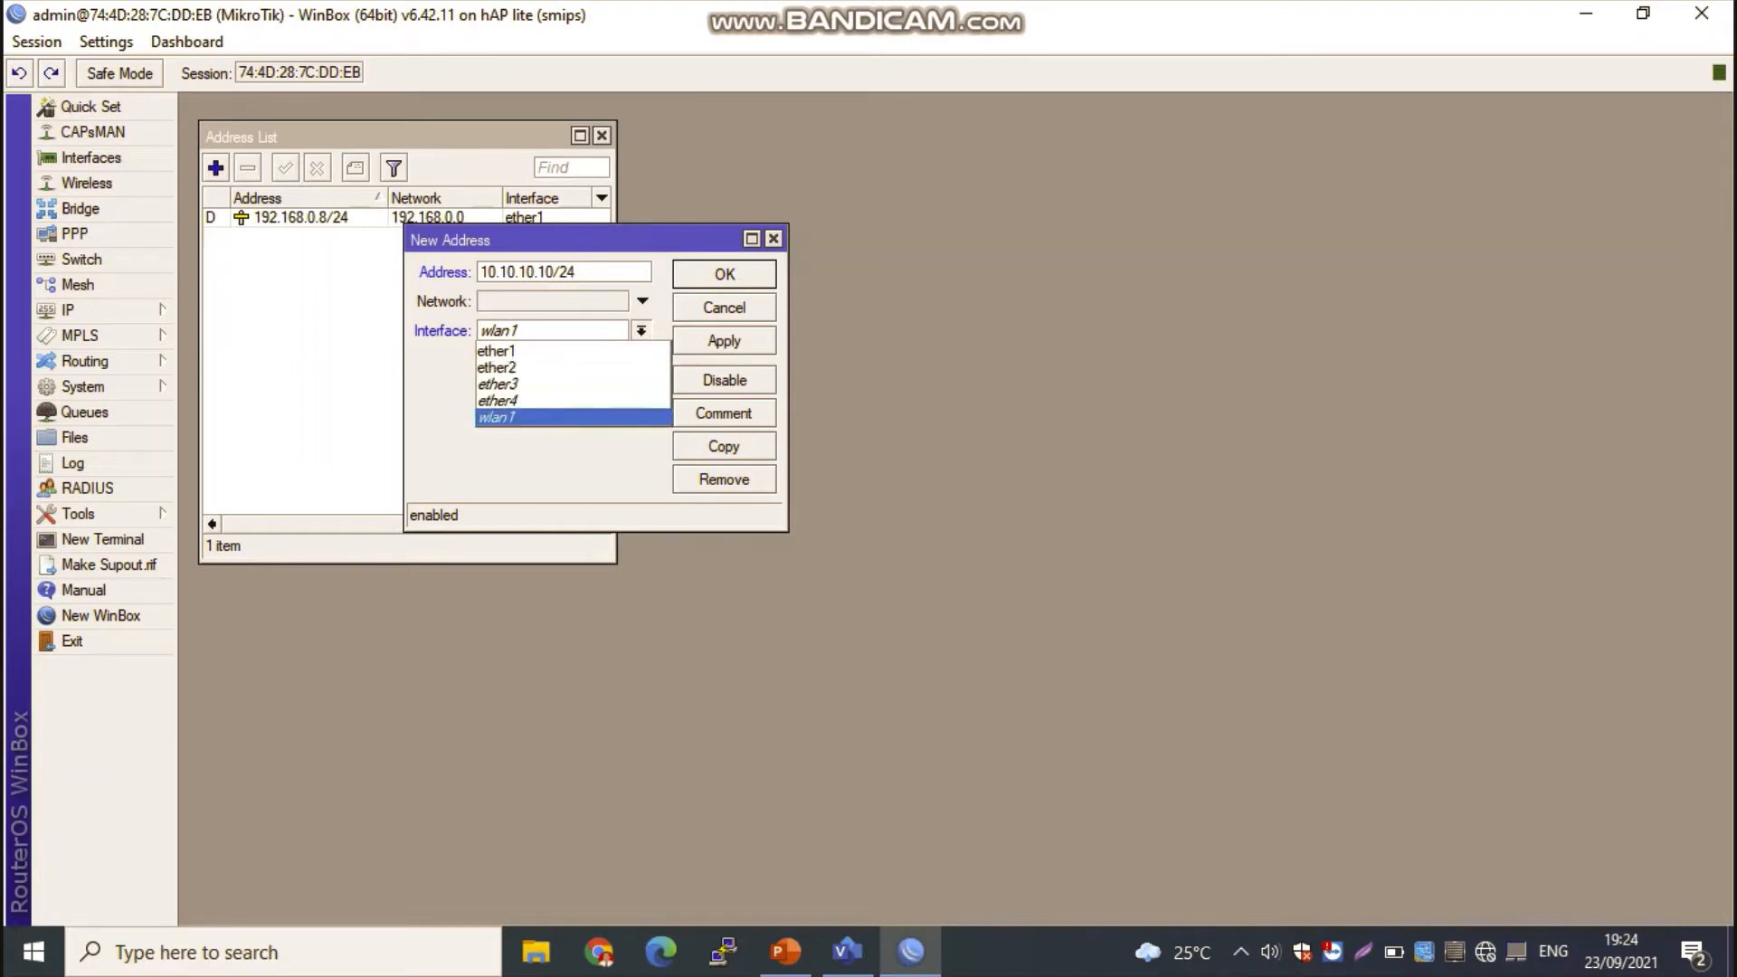
{"action": "left_click", "coordinate": [498, 418]}
{"action": "left_click", "coordinate": [724, 340]}
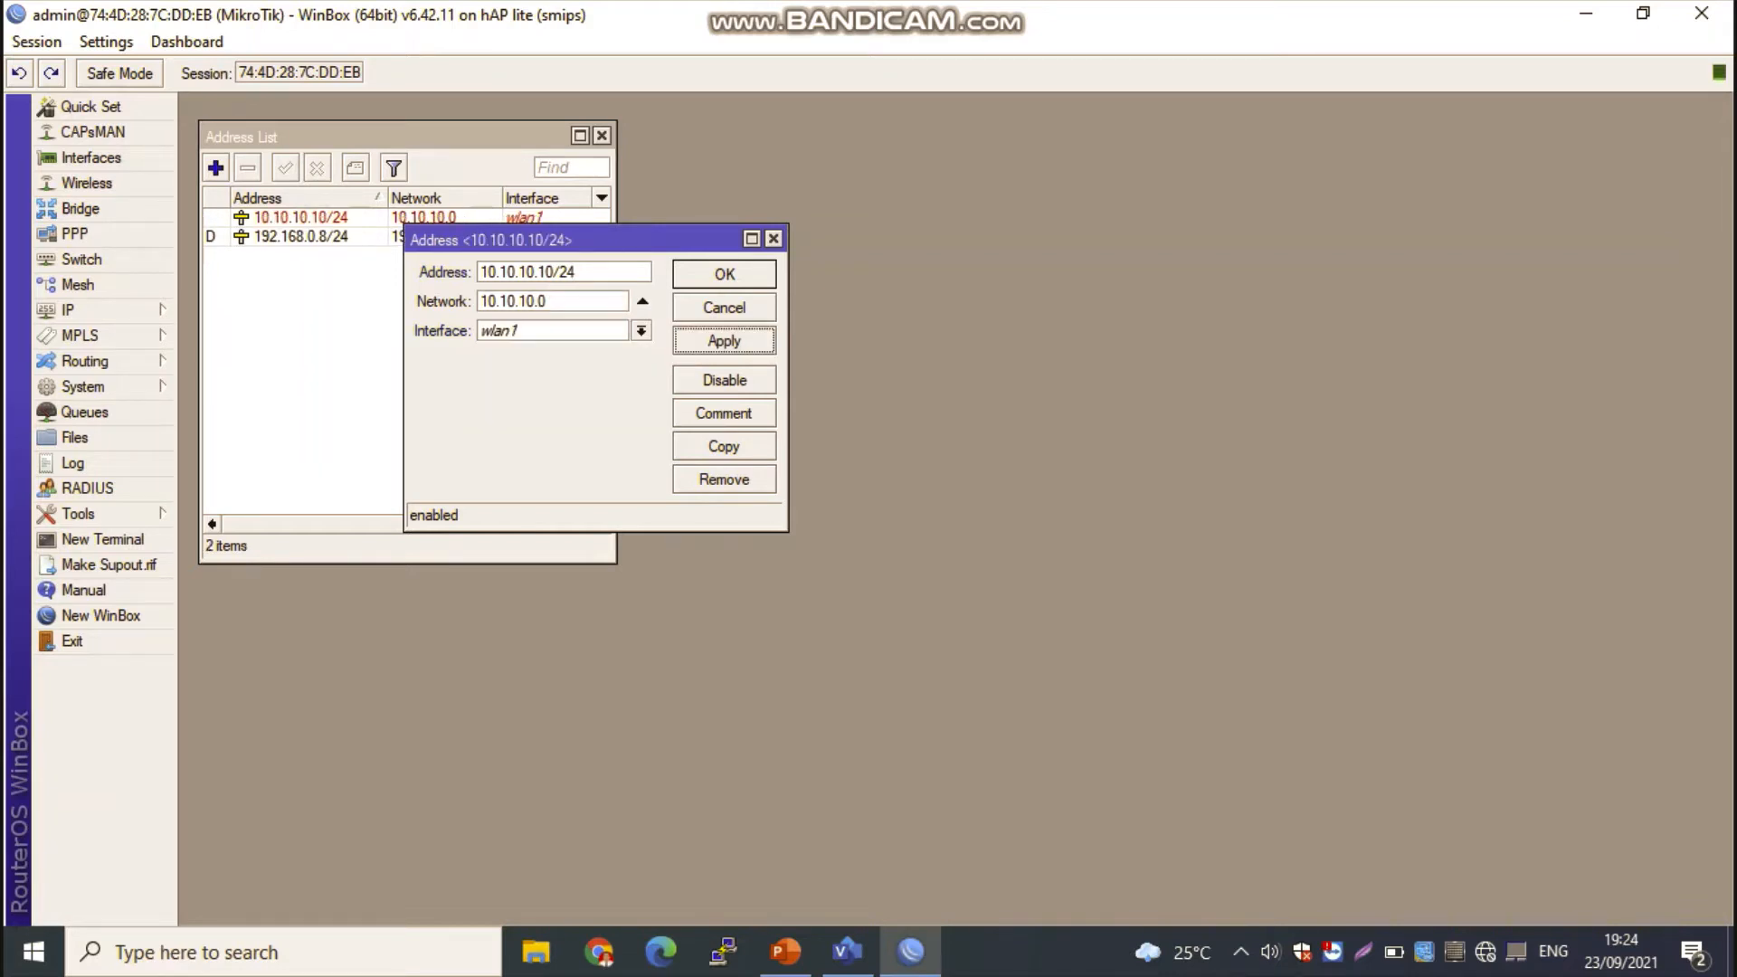
{"action": "key", "text": "Return"}
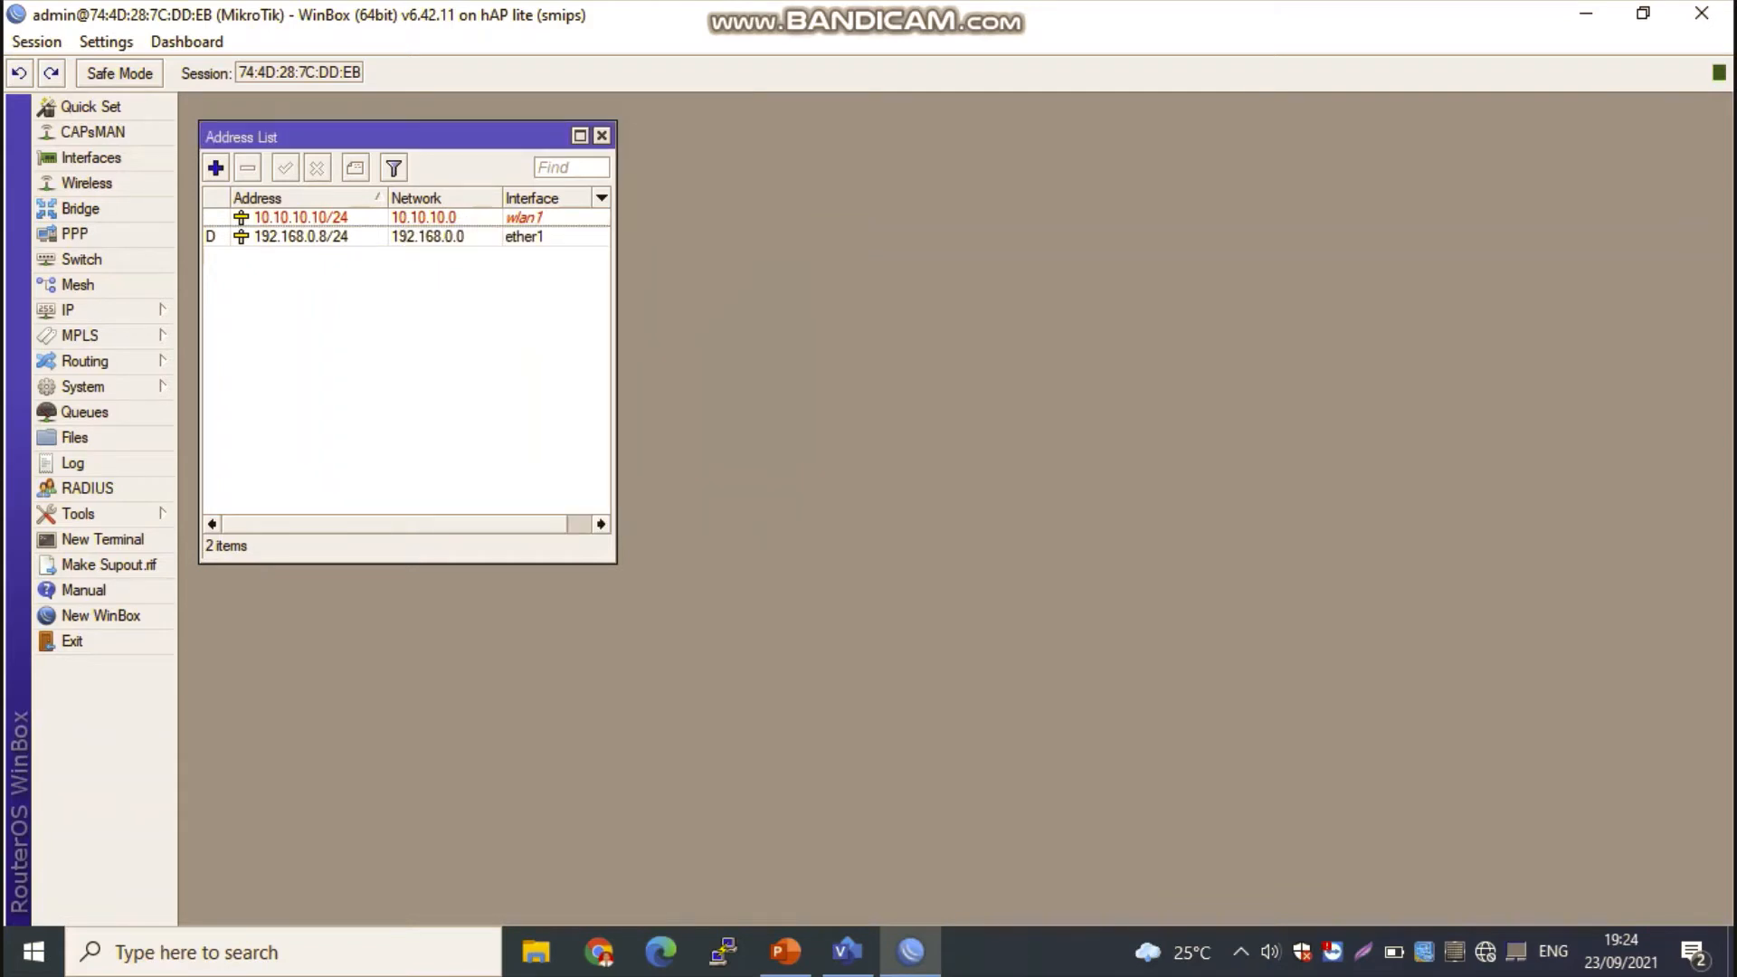
Step: Enable the wlan1 wireless interface and arrange the windows so the address list and wireless tables are both in view
{"action": "left_click_drag", "start_coordinate": [398, 137], "coordinate": [485, 165]}
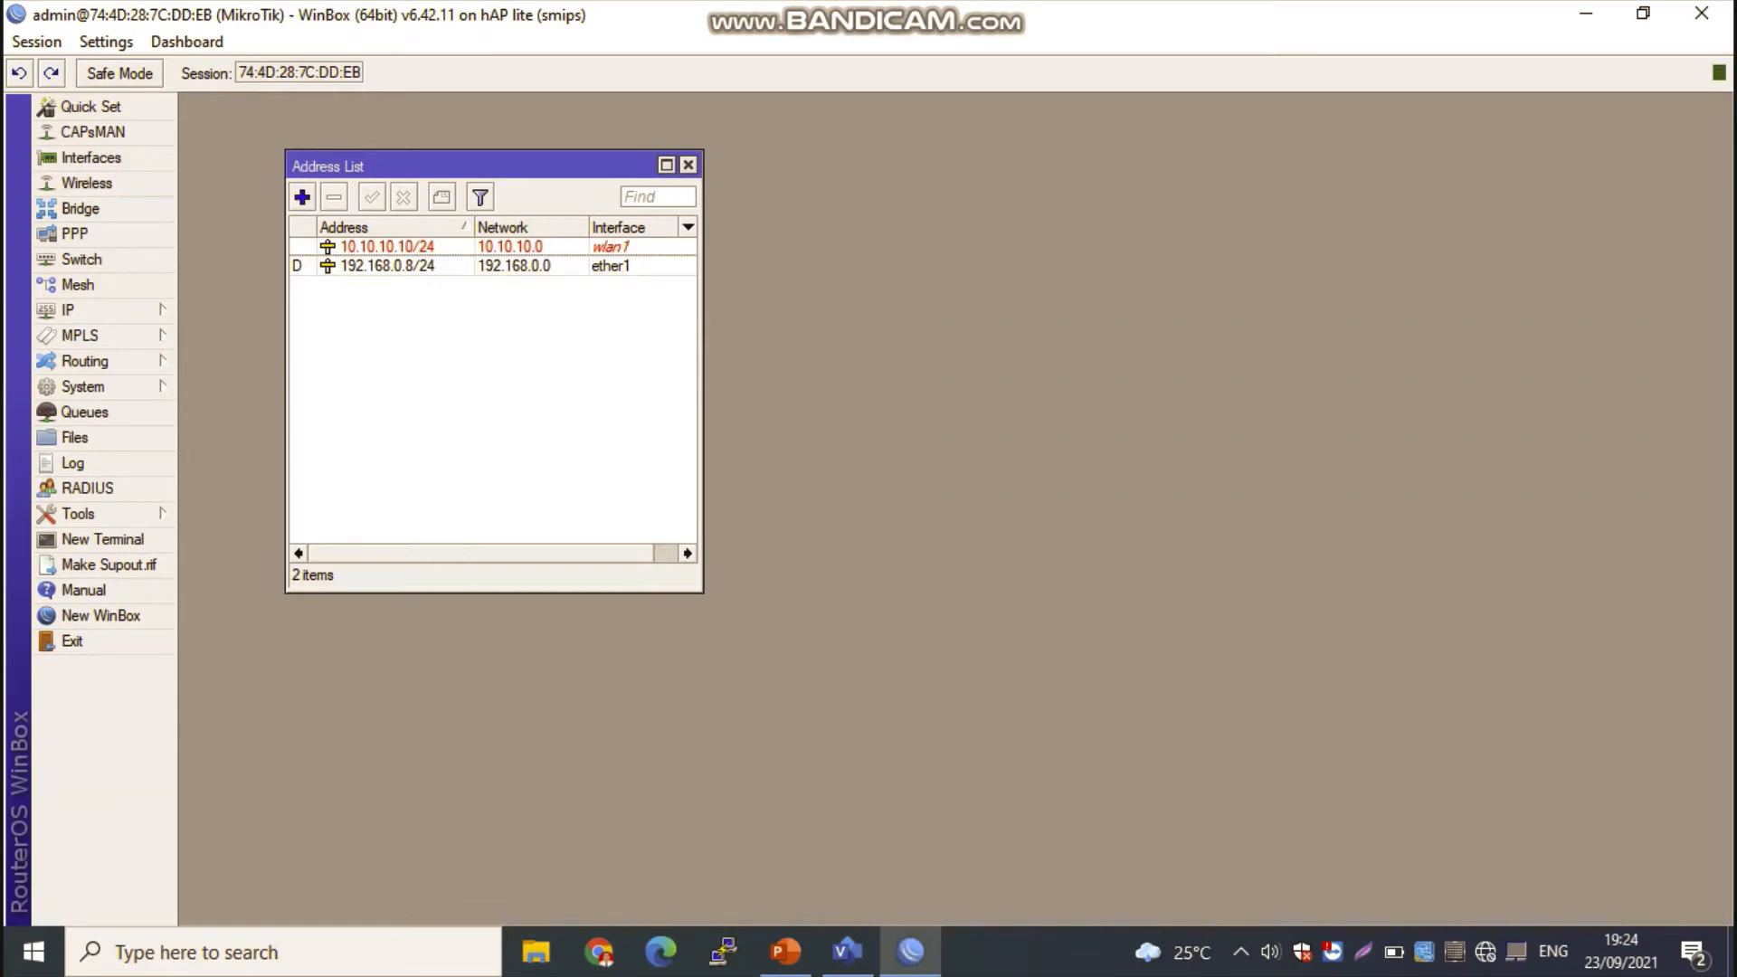
{"action": "left_click", "coordinate": [87, 183]}
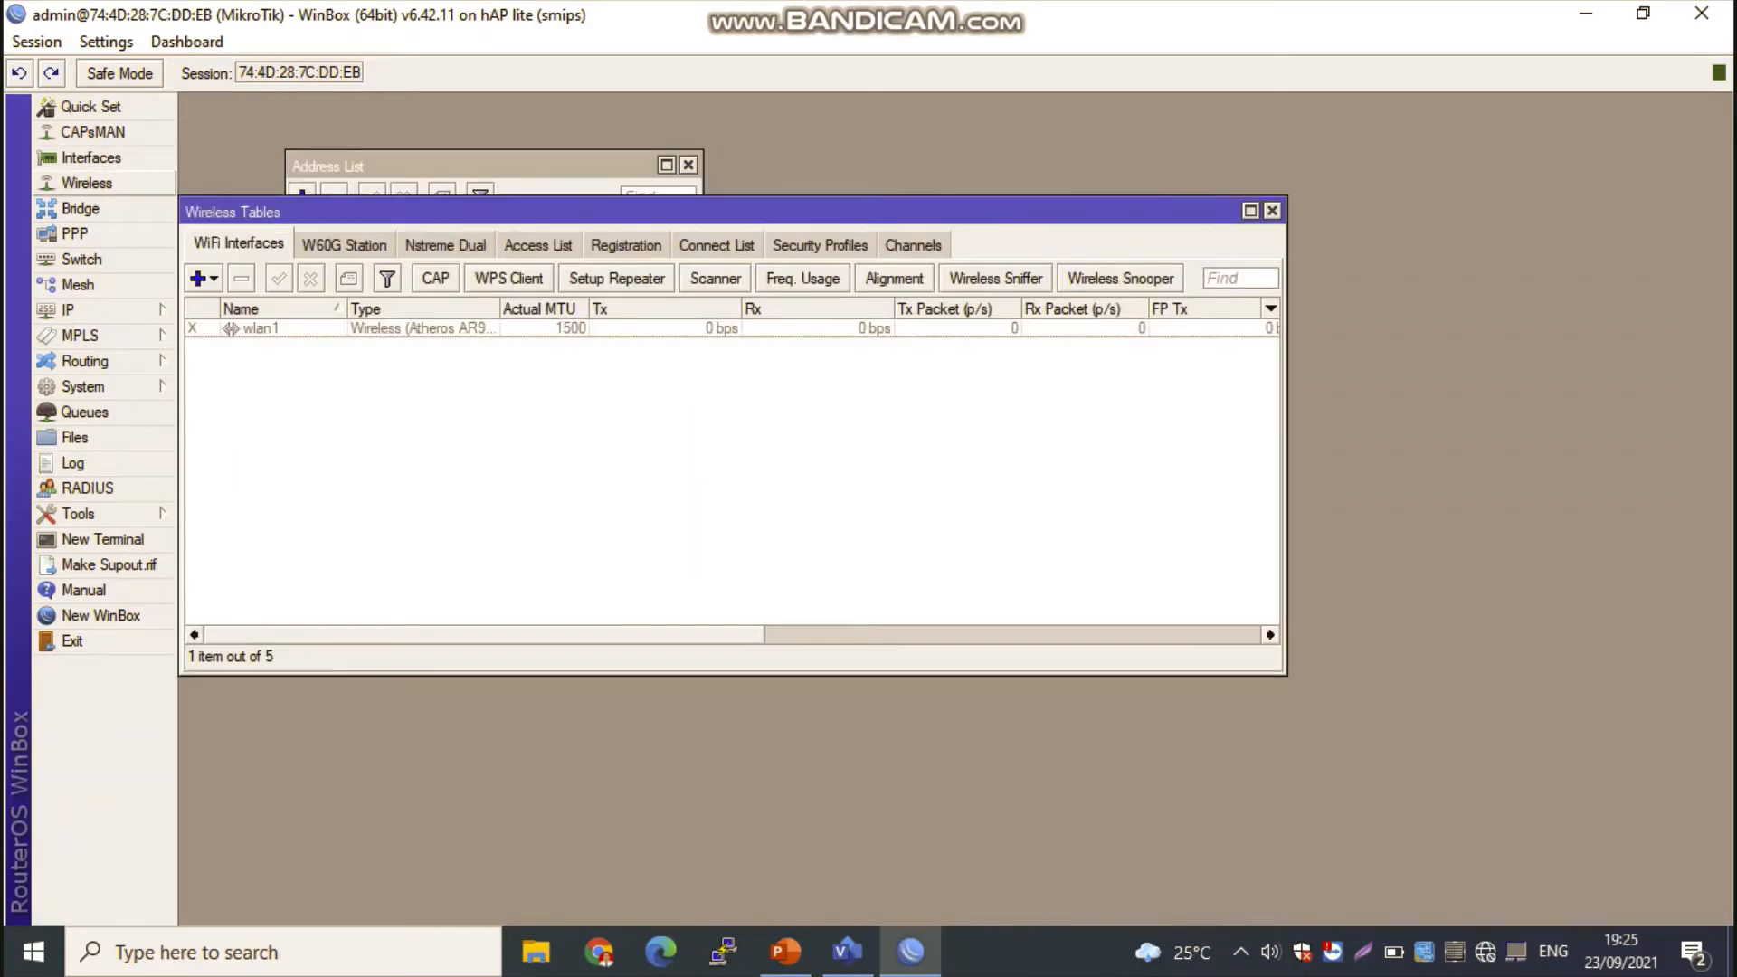
{"action": "left_click", "coordinate": [262, 329]}
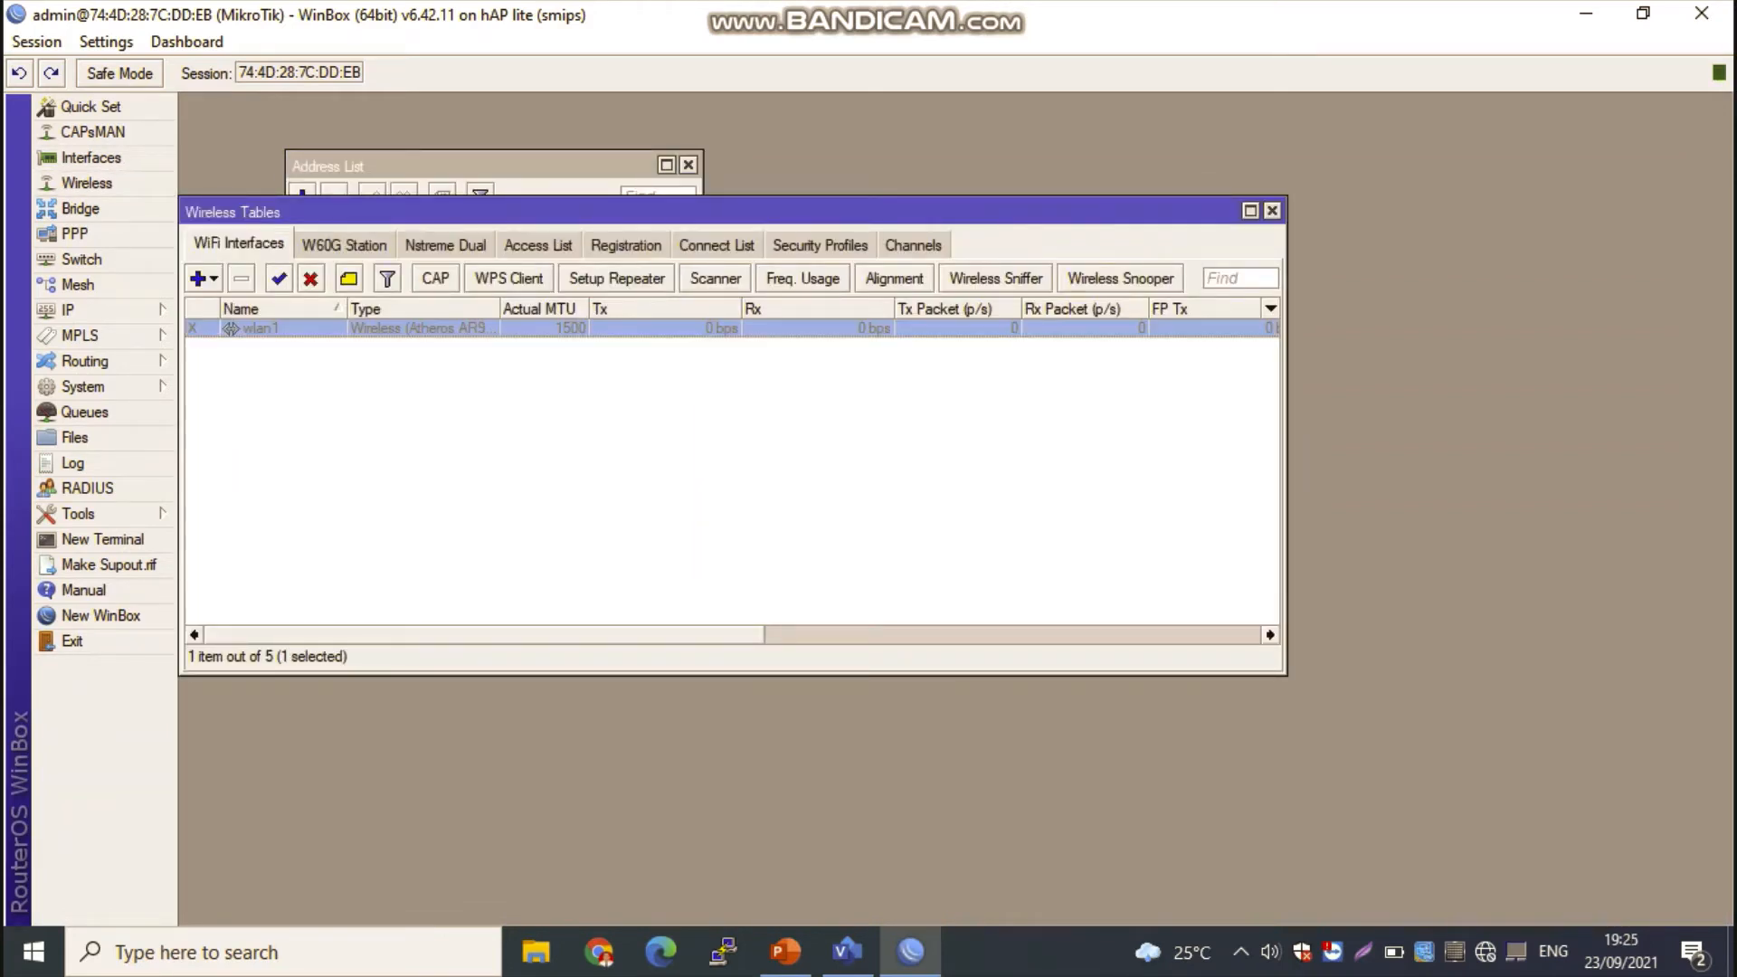
{"action": "left_click", "coordinate": [279, 279]}
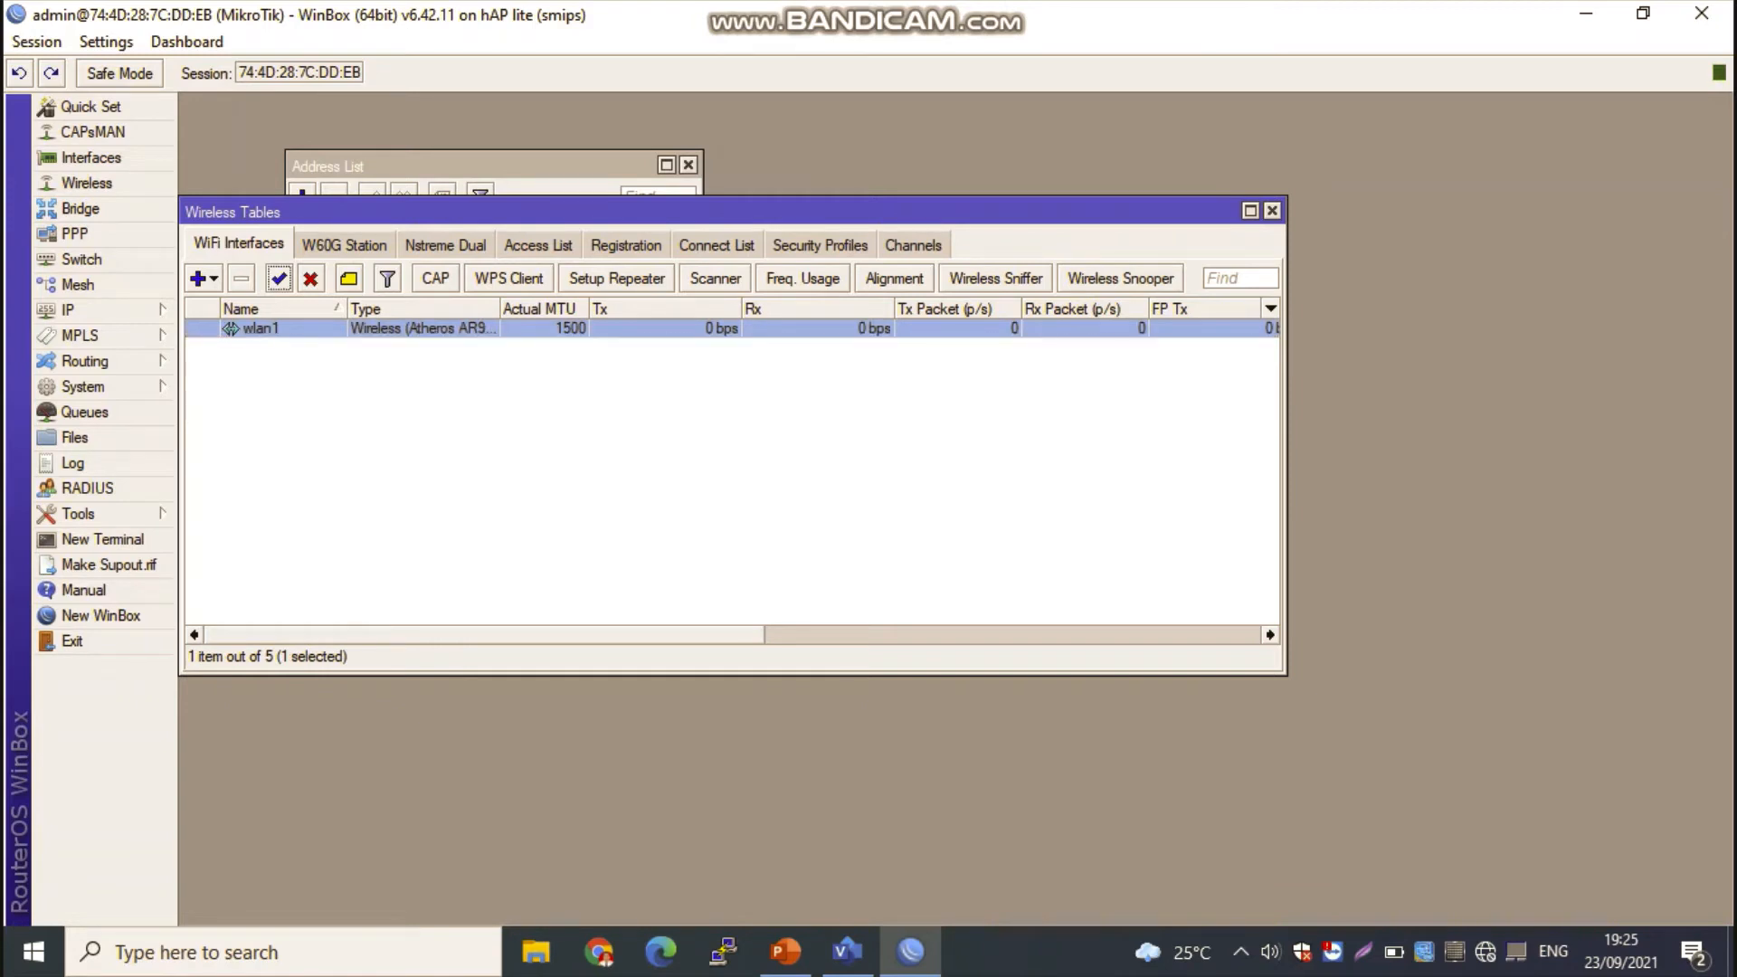
{"action": "left_click_drag", "start_coordinate": [471, 211], "coordinate": [506, 355]}
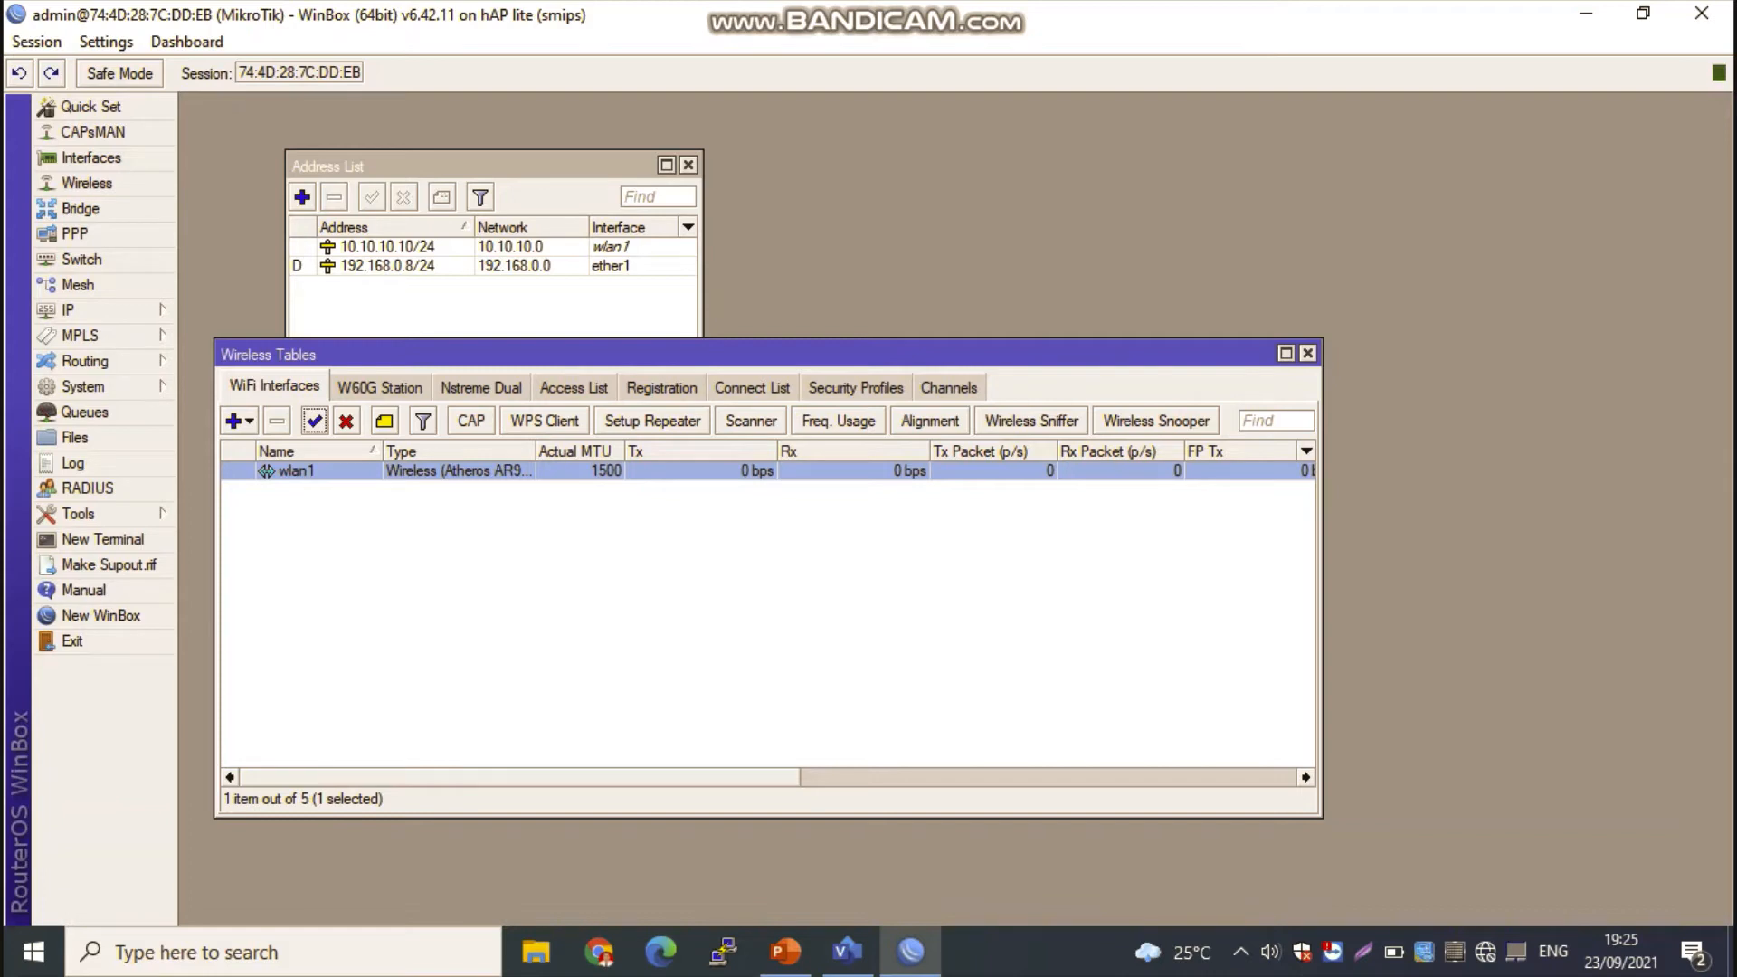
Step: Set wlan1 to ap bridge mode with the SSID RUANG PERPUSTAKAAN and save the interface settings
{"action": "double_click", "coordinate": [297, 472]}
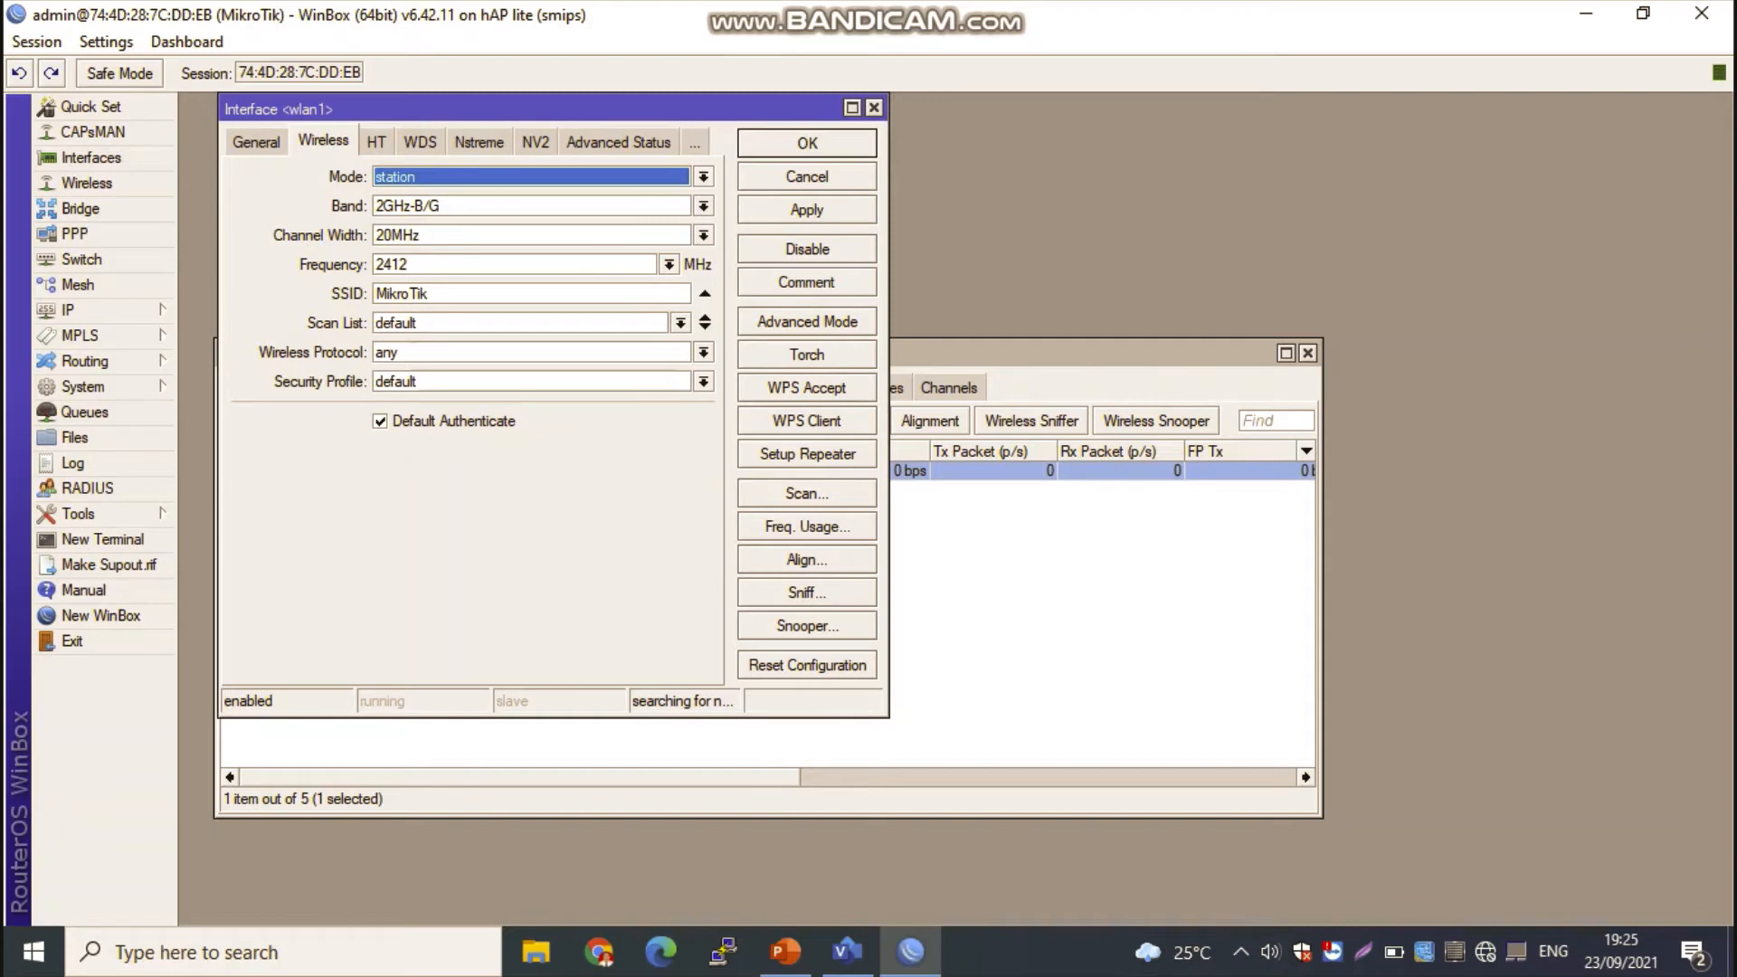
{"action": "left_click", "coordinate": [704, 176]}
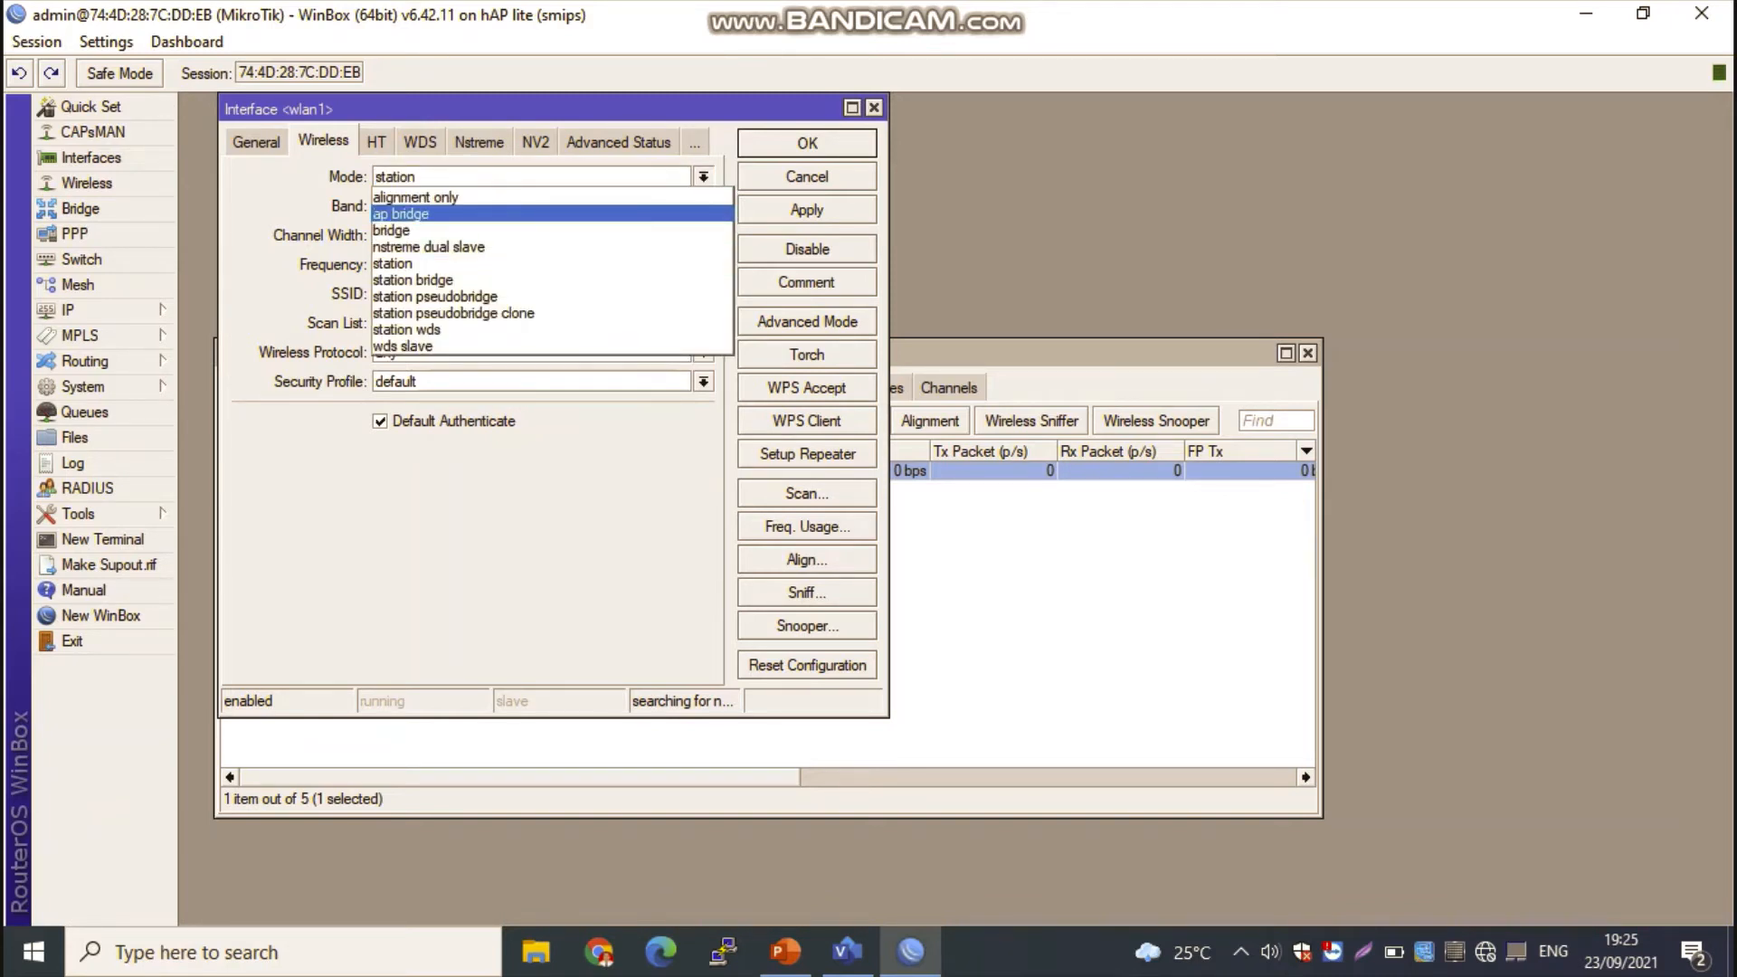
{"action": "left_click", "coordinate": [403, 215]}
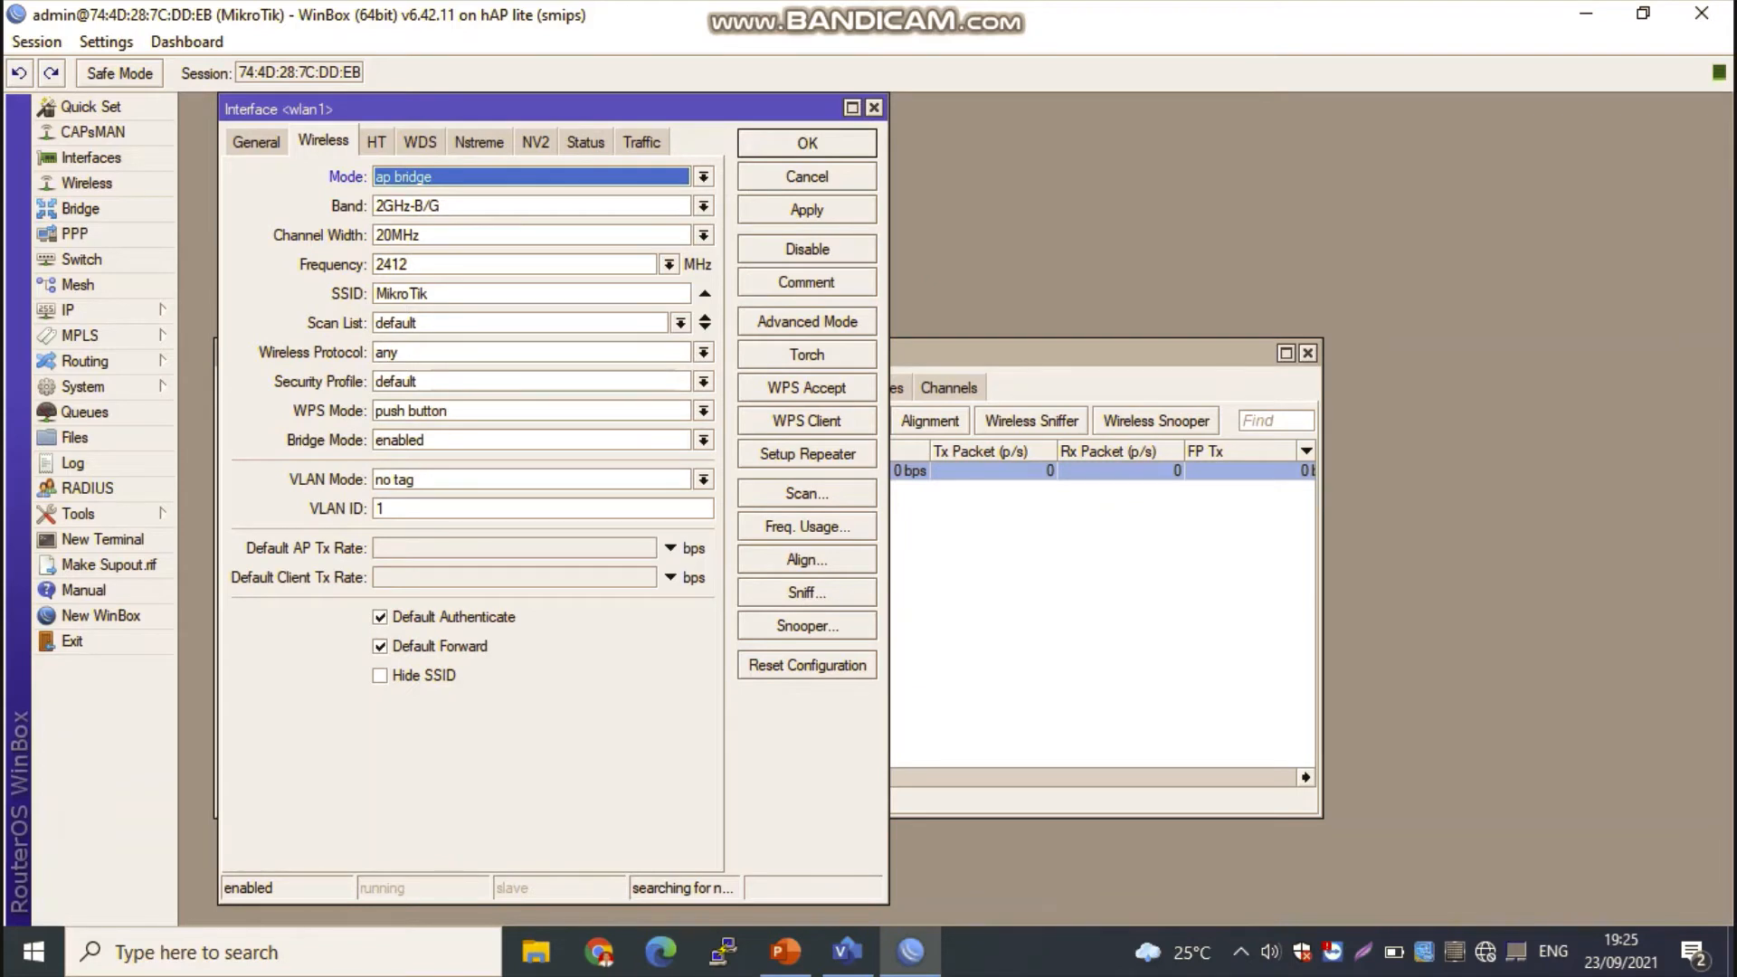
{"action": "left_click_drag", "start_coordinate": [435, 294], "coordinate": [373, 294]}
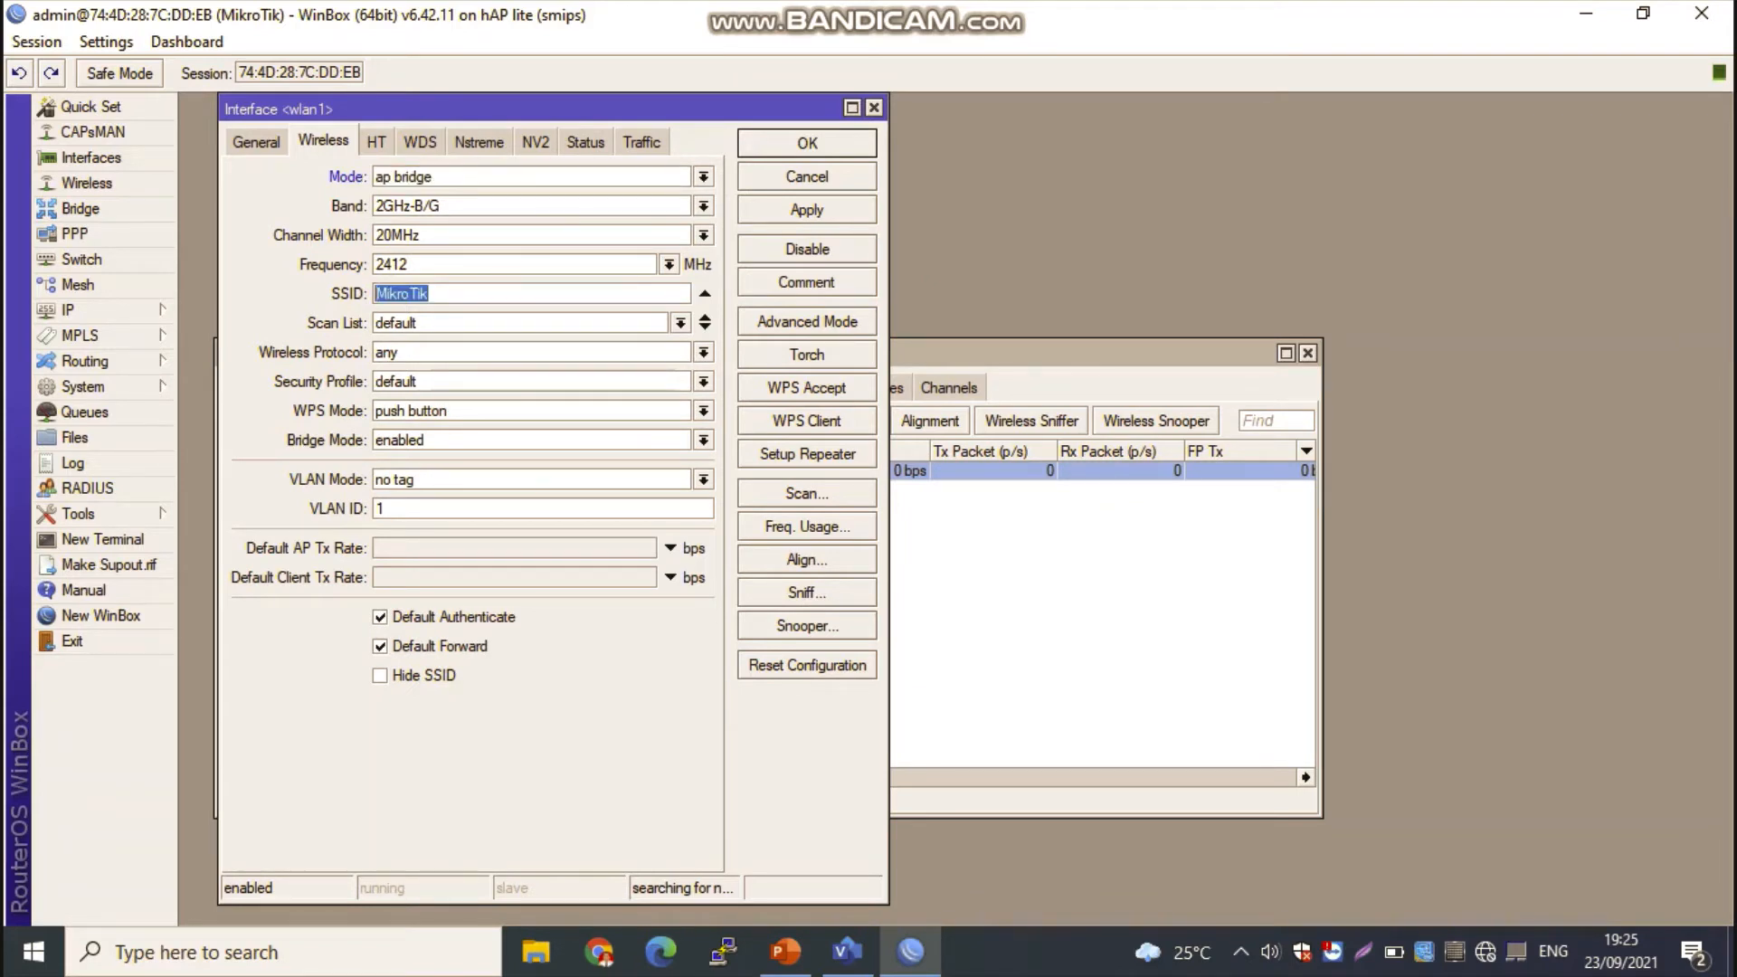
{"action": "type", "text": "RUANG PERPUSTAKAAN"}
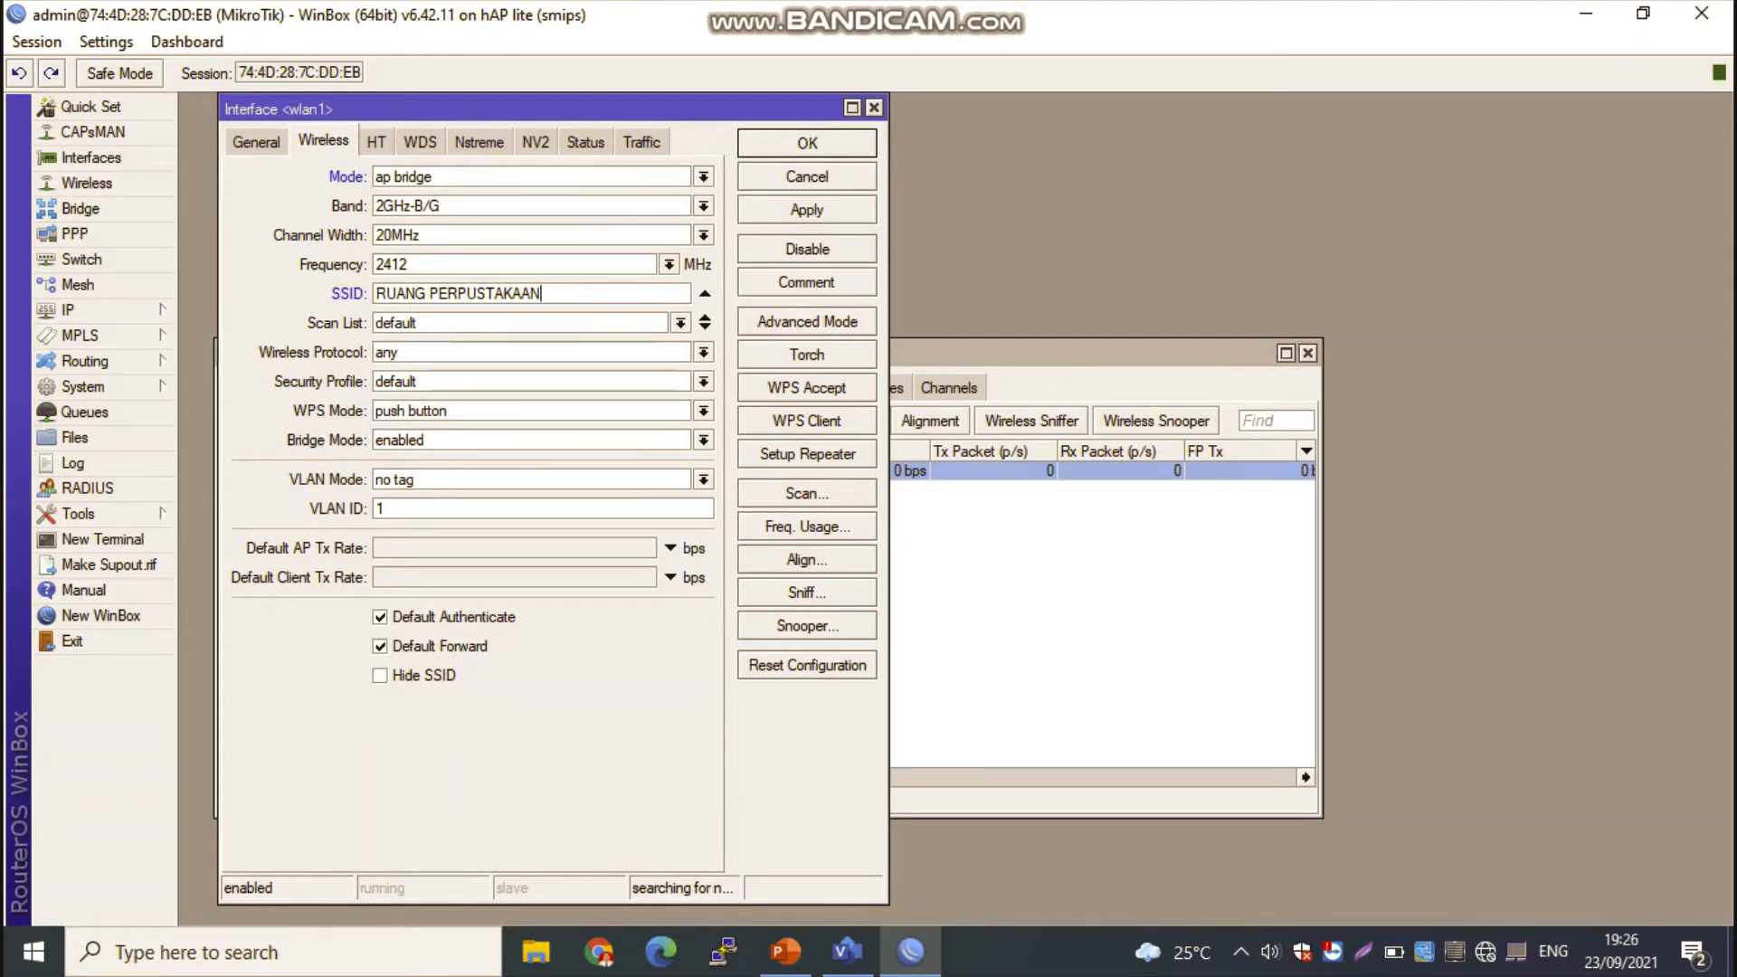
{"action": "left_click", "coordinate": [807, 210]}
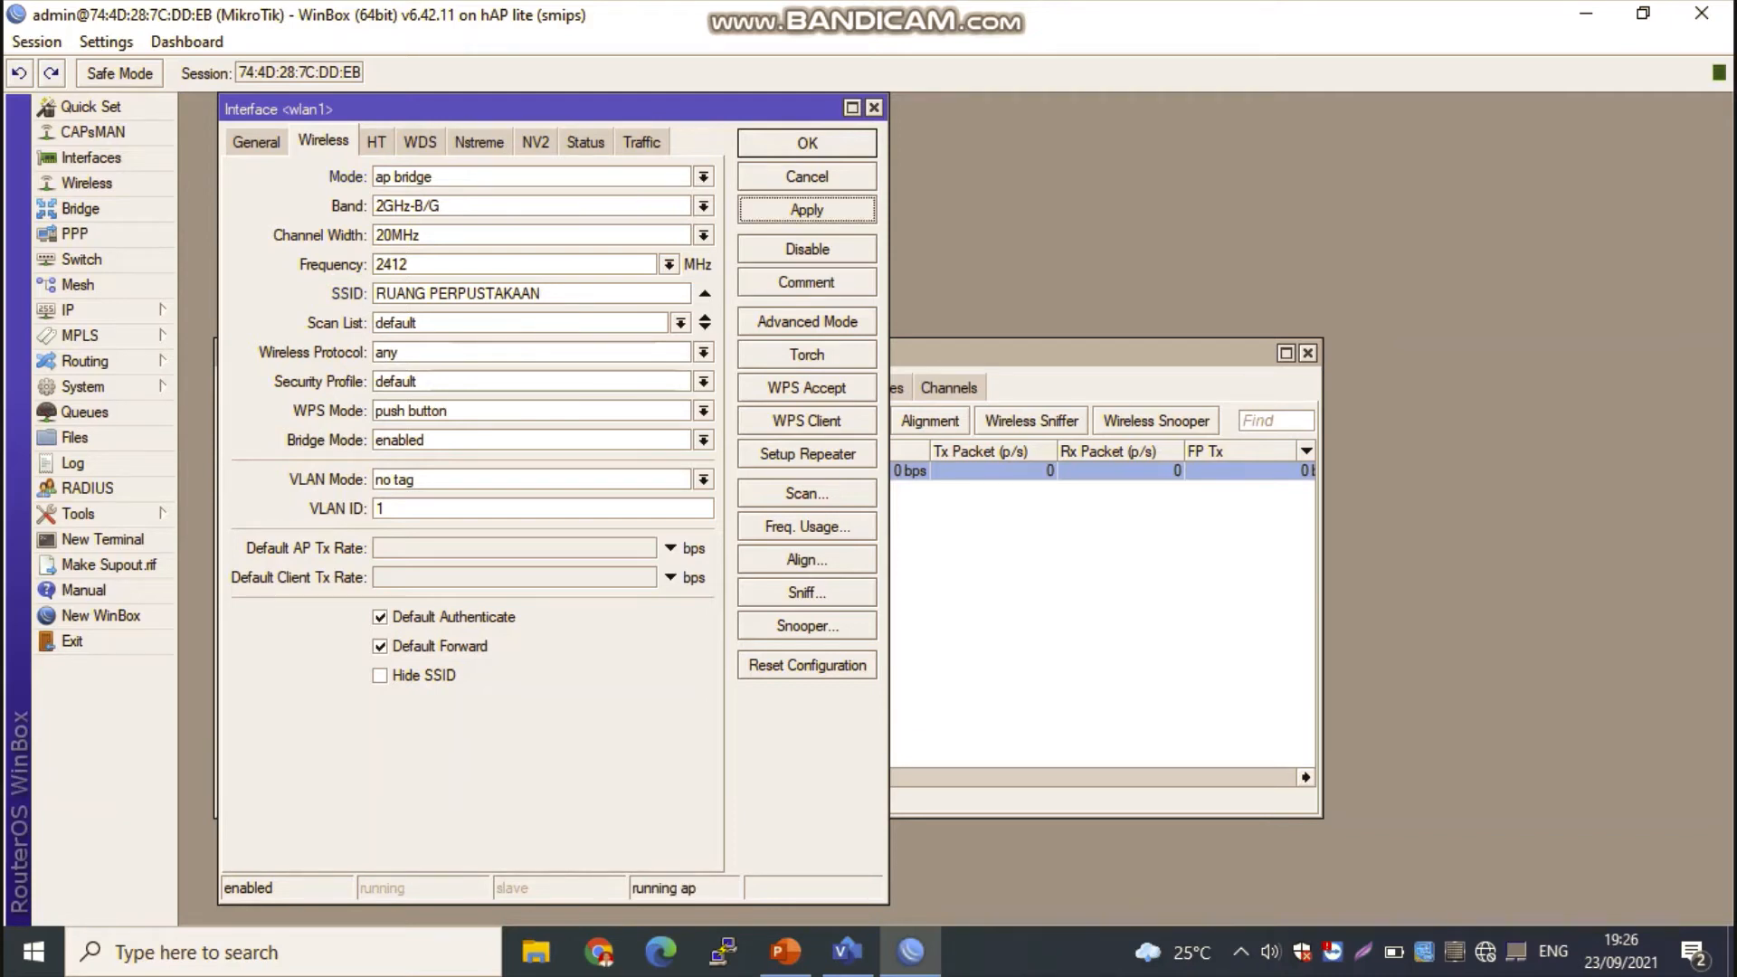
{"action": "left_click", "coordinate": [807, 143]}
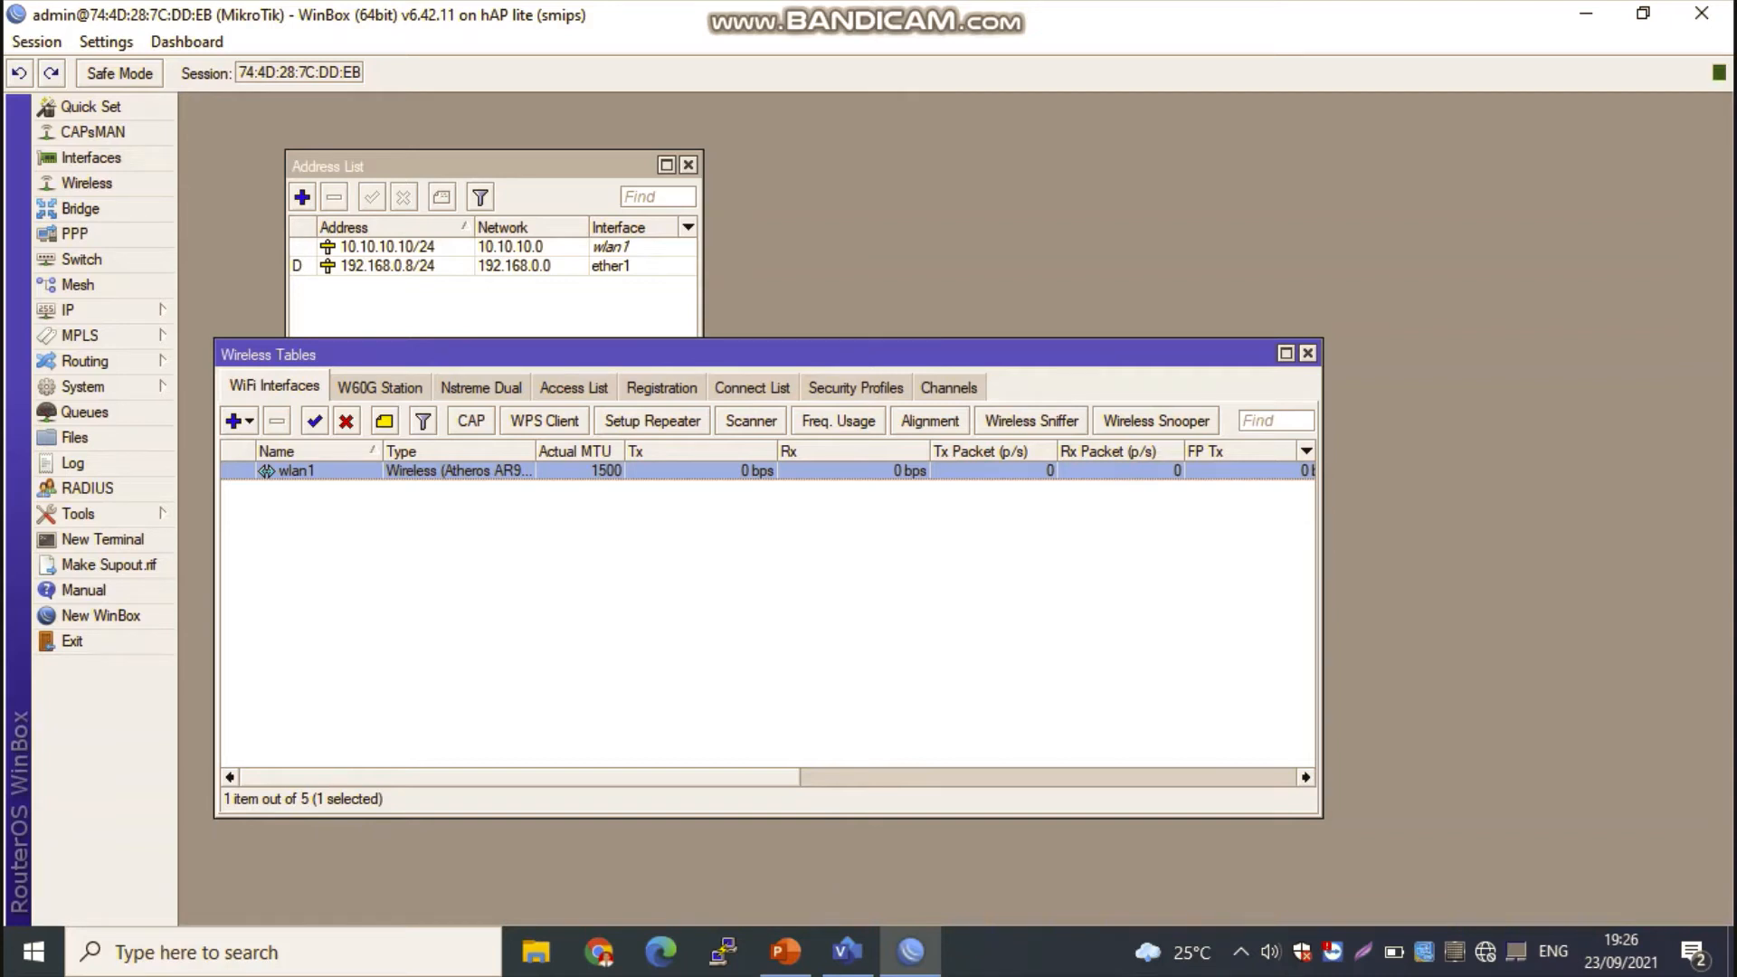
Step: Create a new firewall NAT rule on the srcnat chain with ether1 as the outgoing interface
{"action": "left_click_drag", "start_coordinate": [769, 355], "coordinate": [776, 319]}
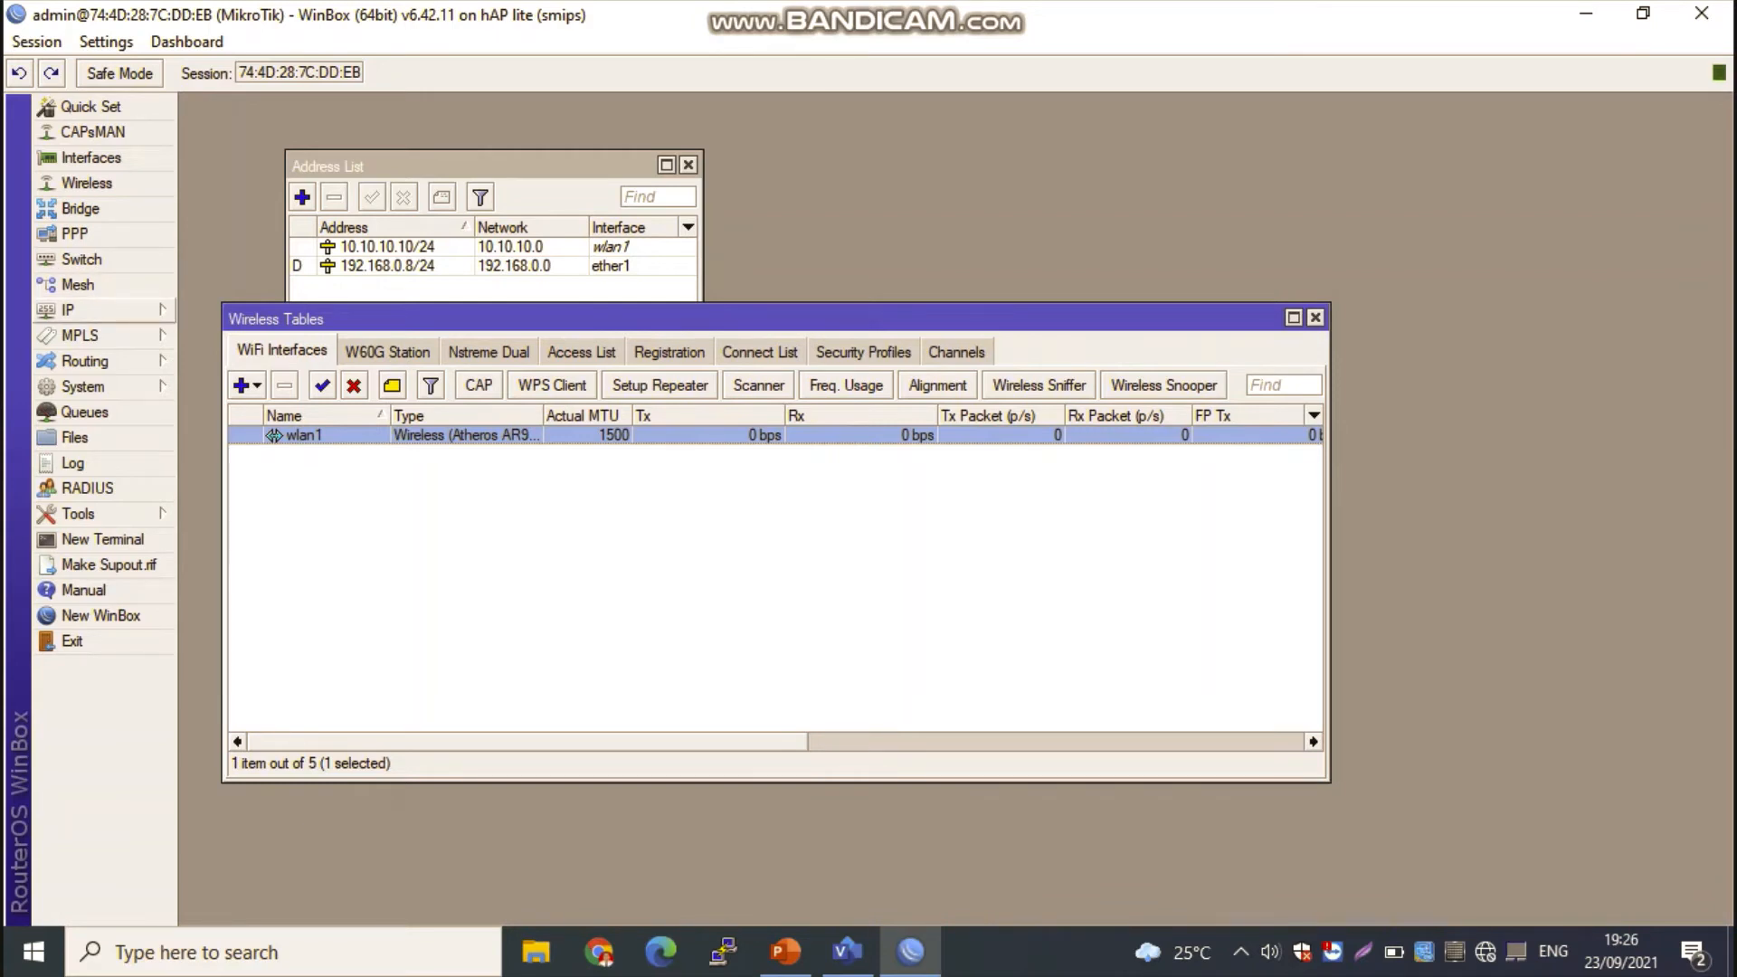
{"action": "left_click", "coordinate": [82, 310]}
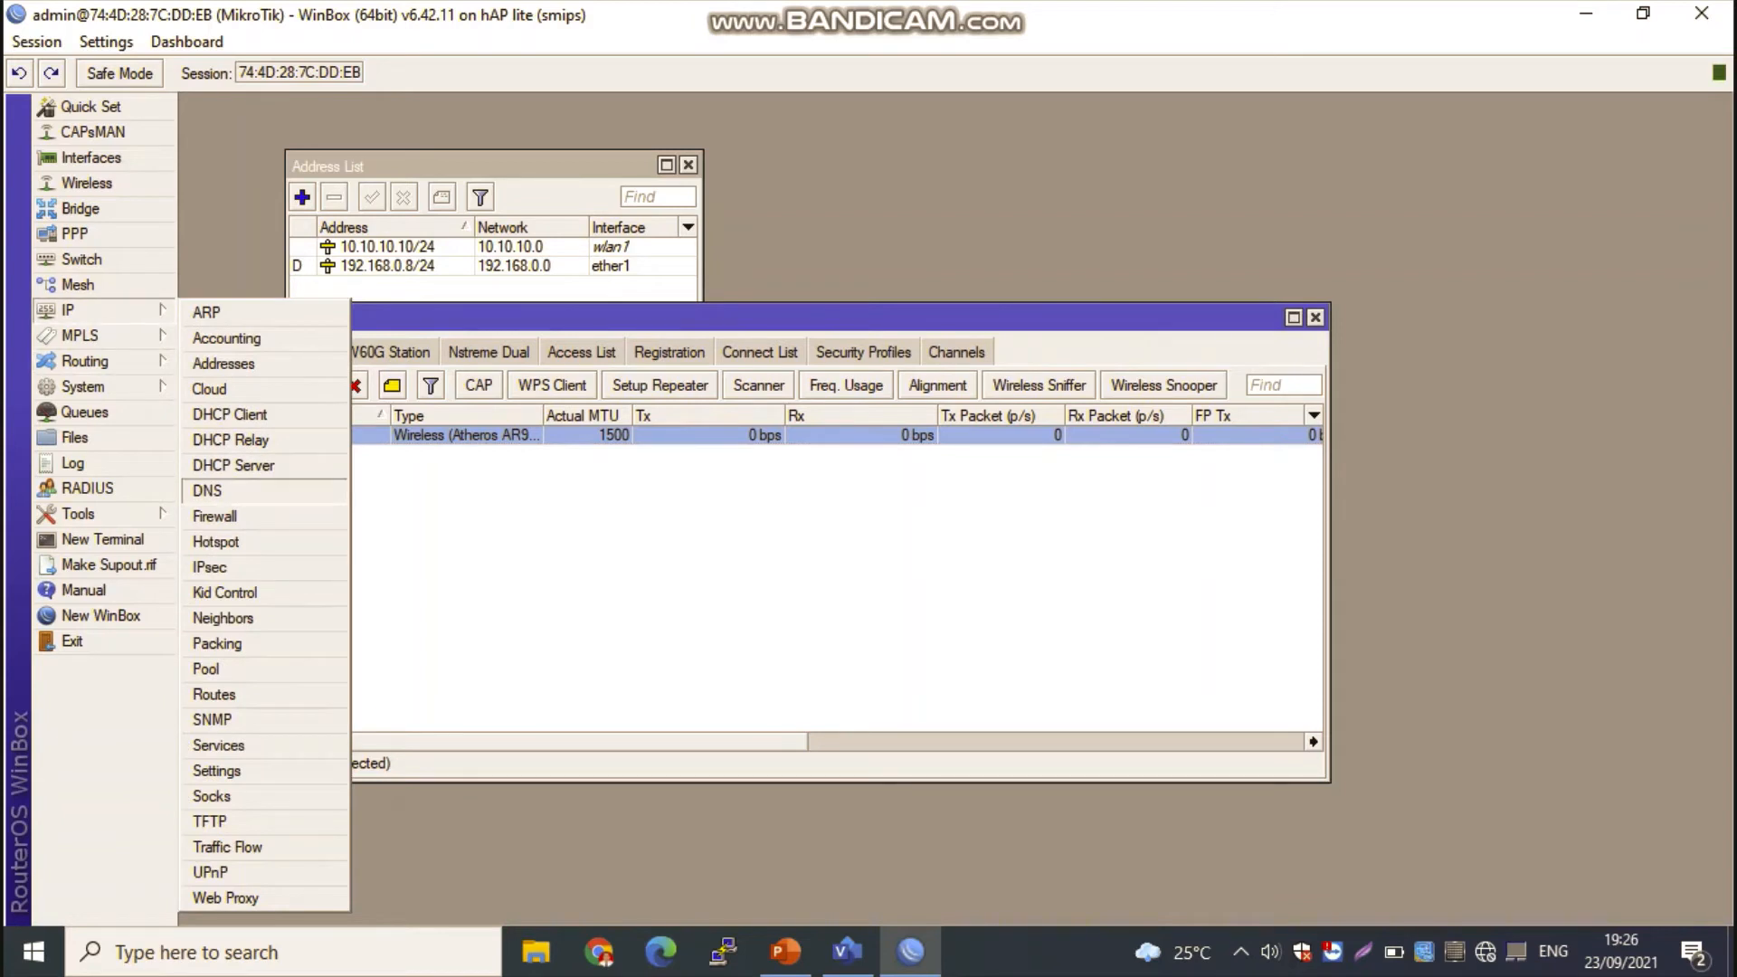
{"action": "left_click", "coordinate": [215, 516]}
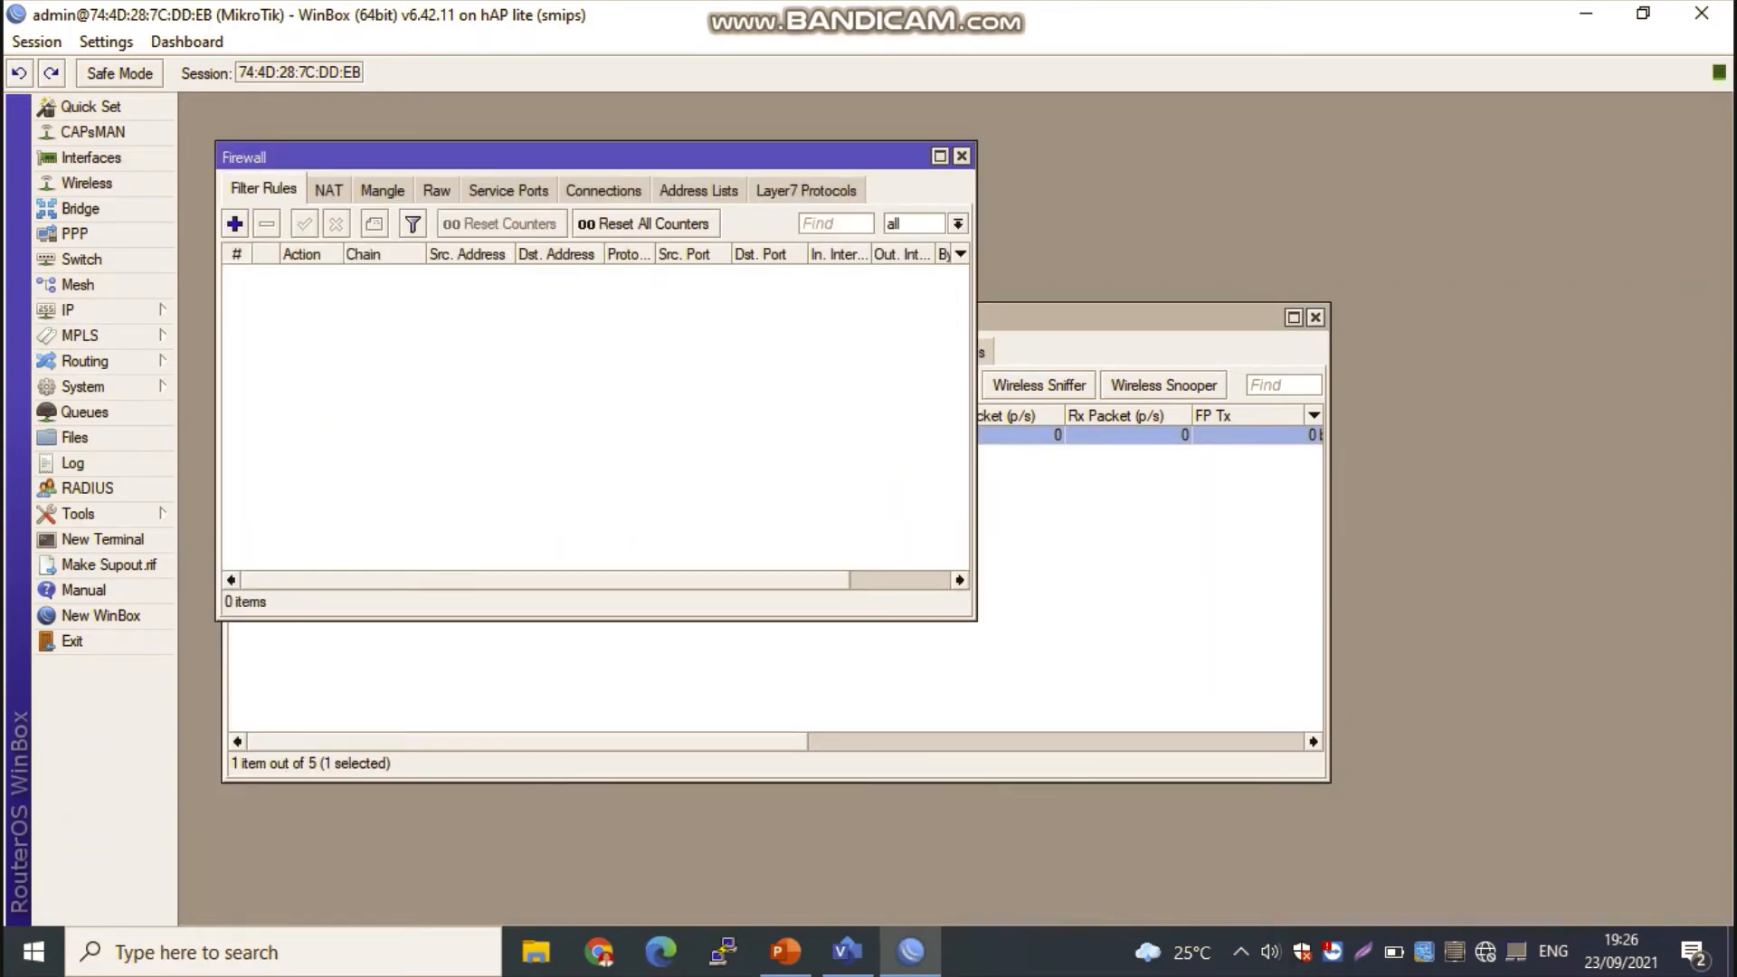
{"action": "left_click", "coordinate": [328, 190]}
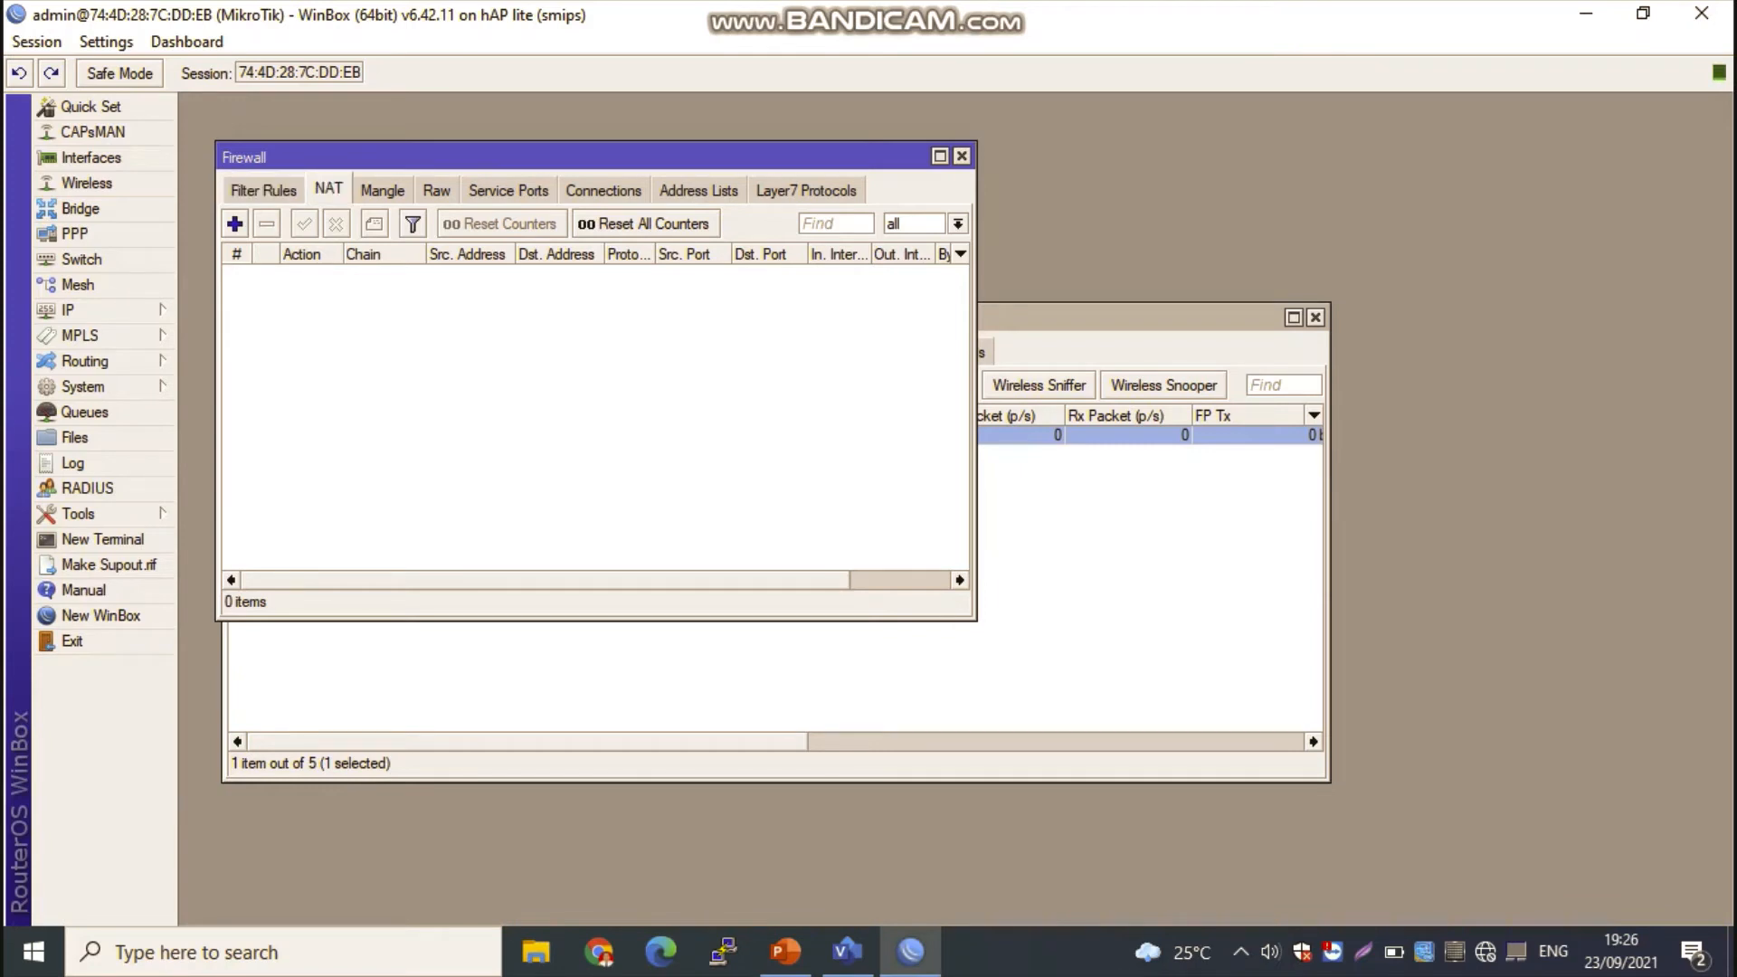
{"action": "left_click", "coordinate": [234, 224]}
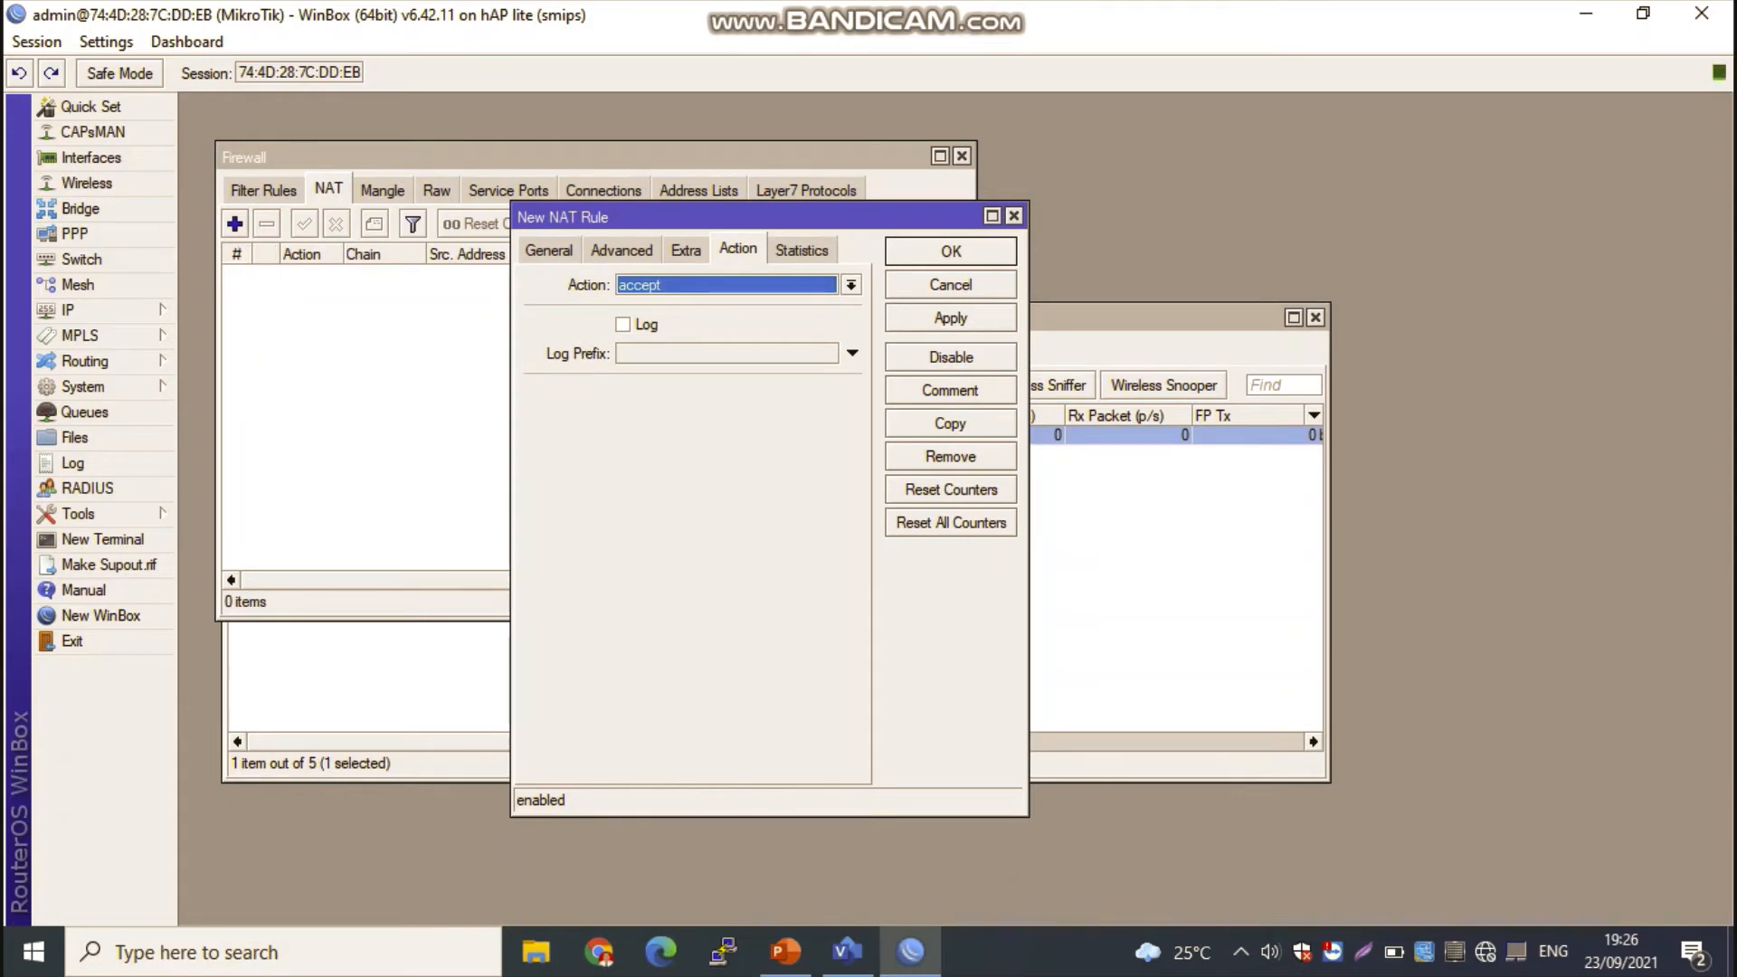
{"action": "left_click", "coordinate": [549, 250]}
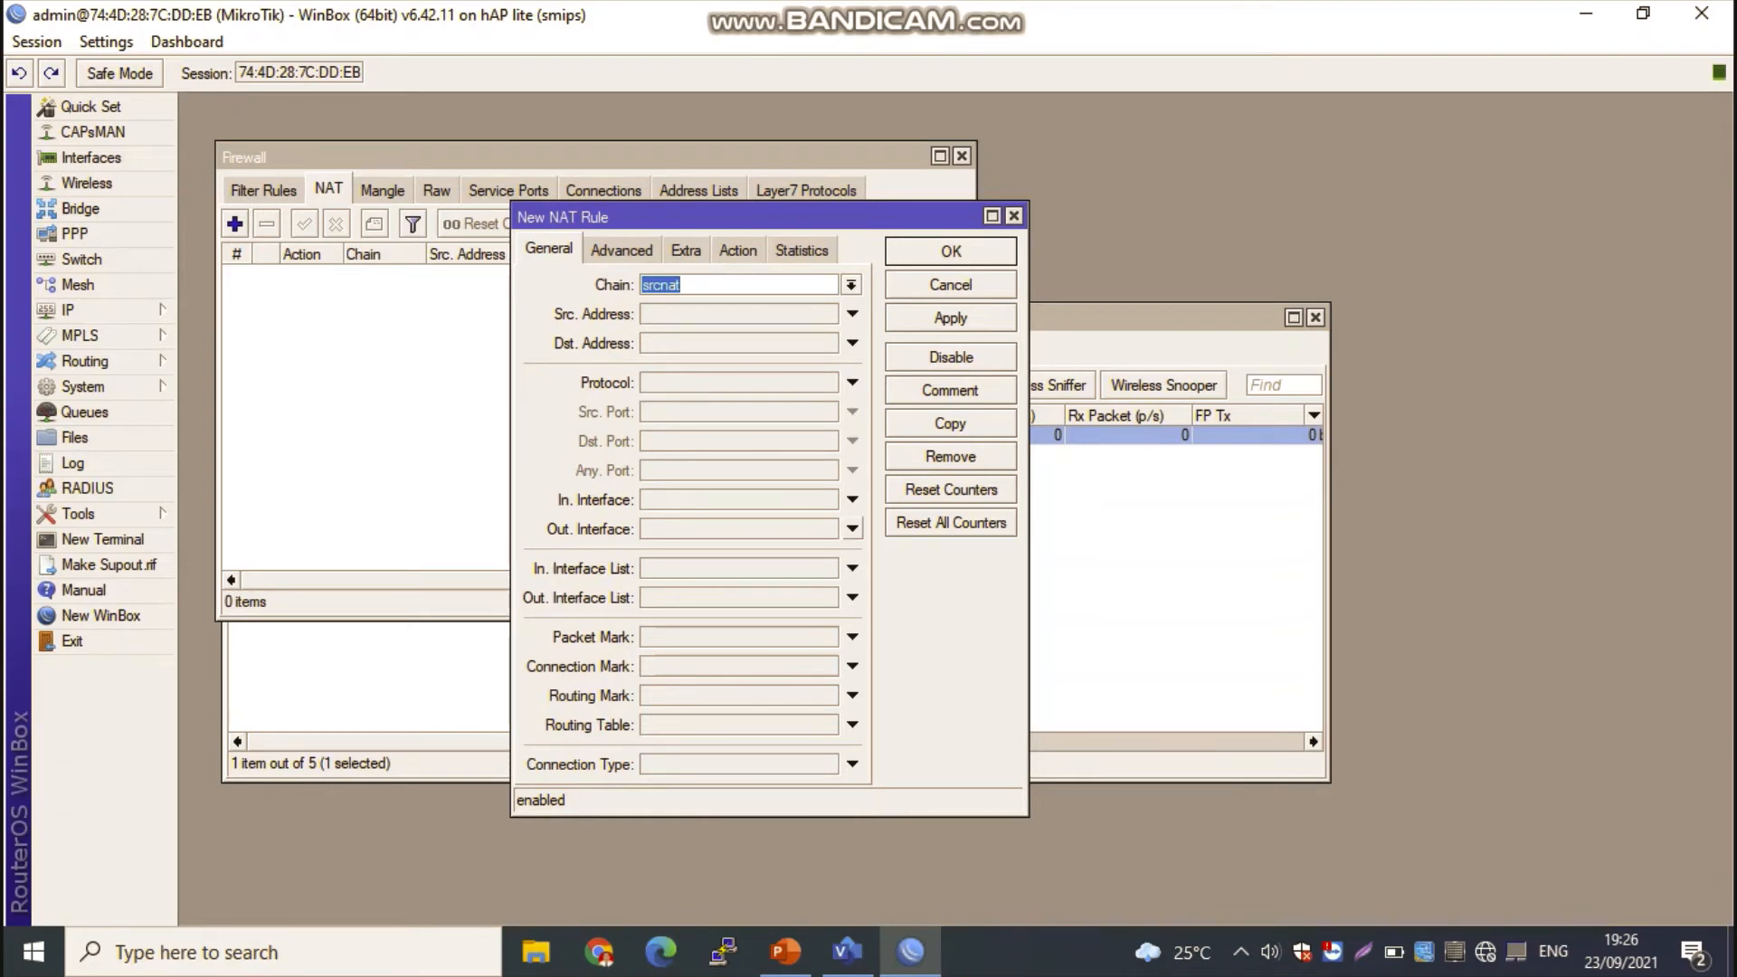
{"action": "left_click", "coordinate": [852, 528]}
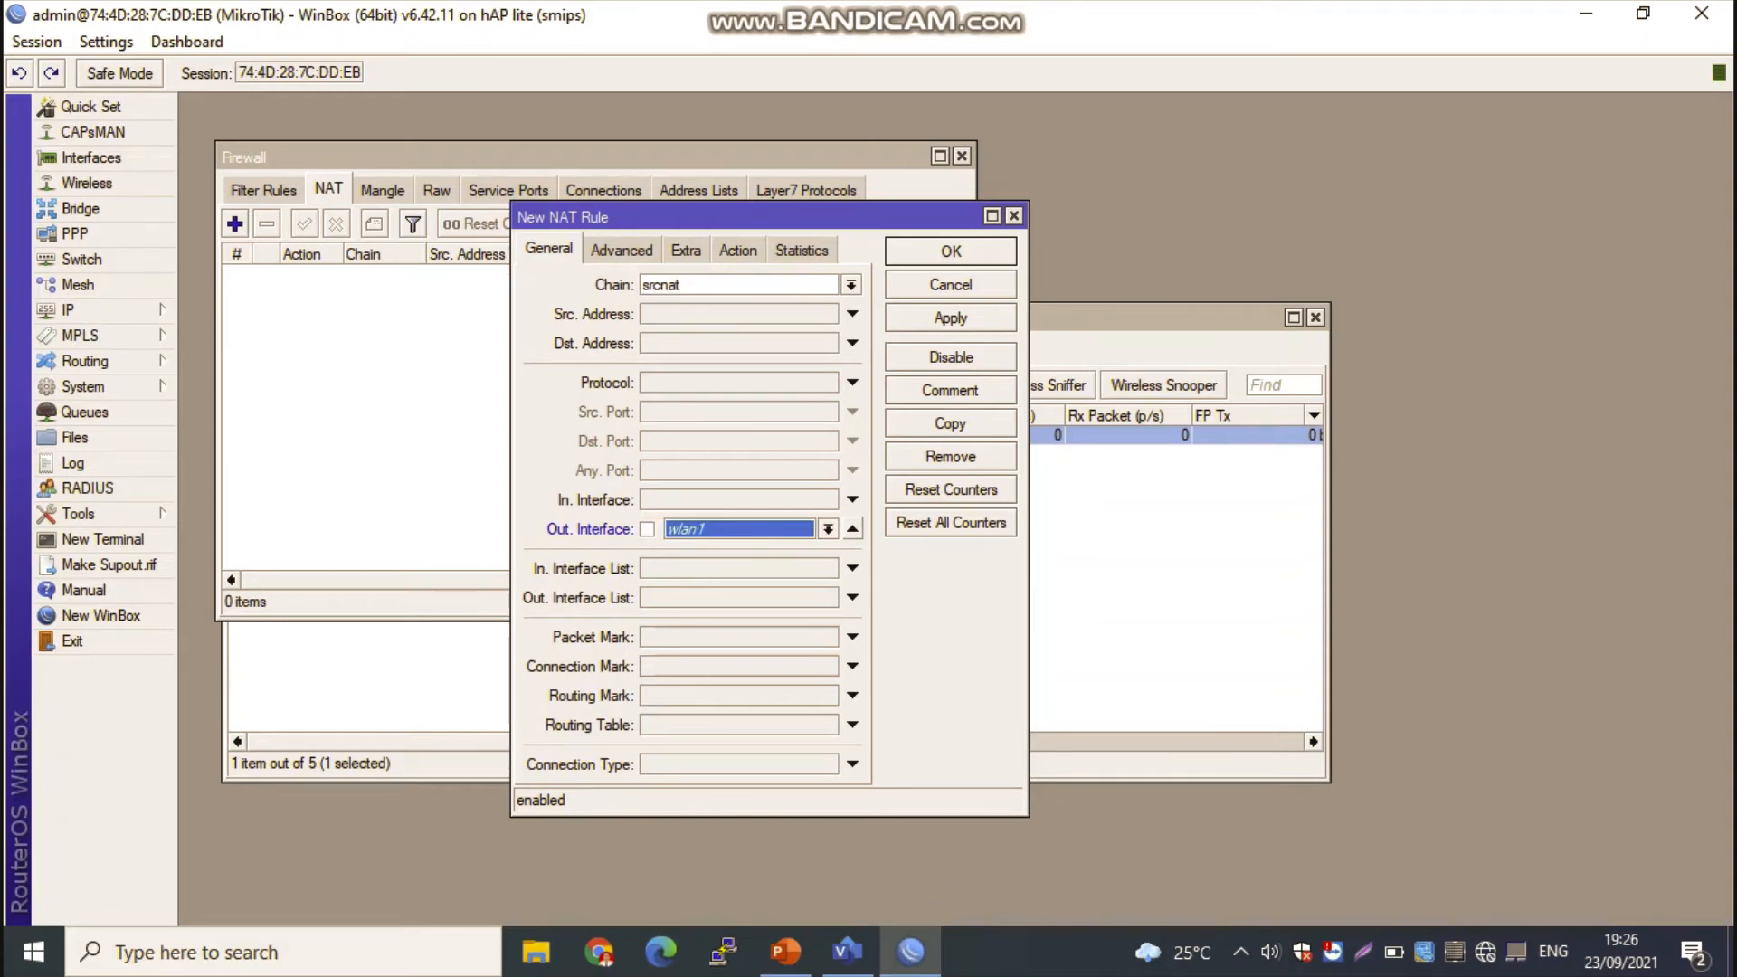
{"action": "left_click", "coordinate": [828, 528]}
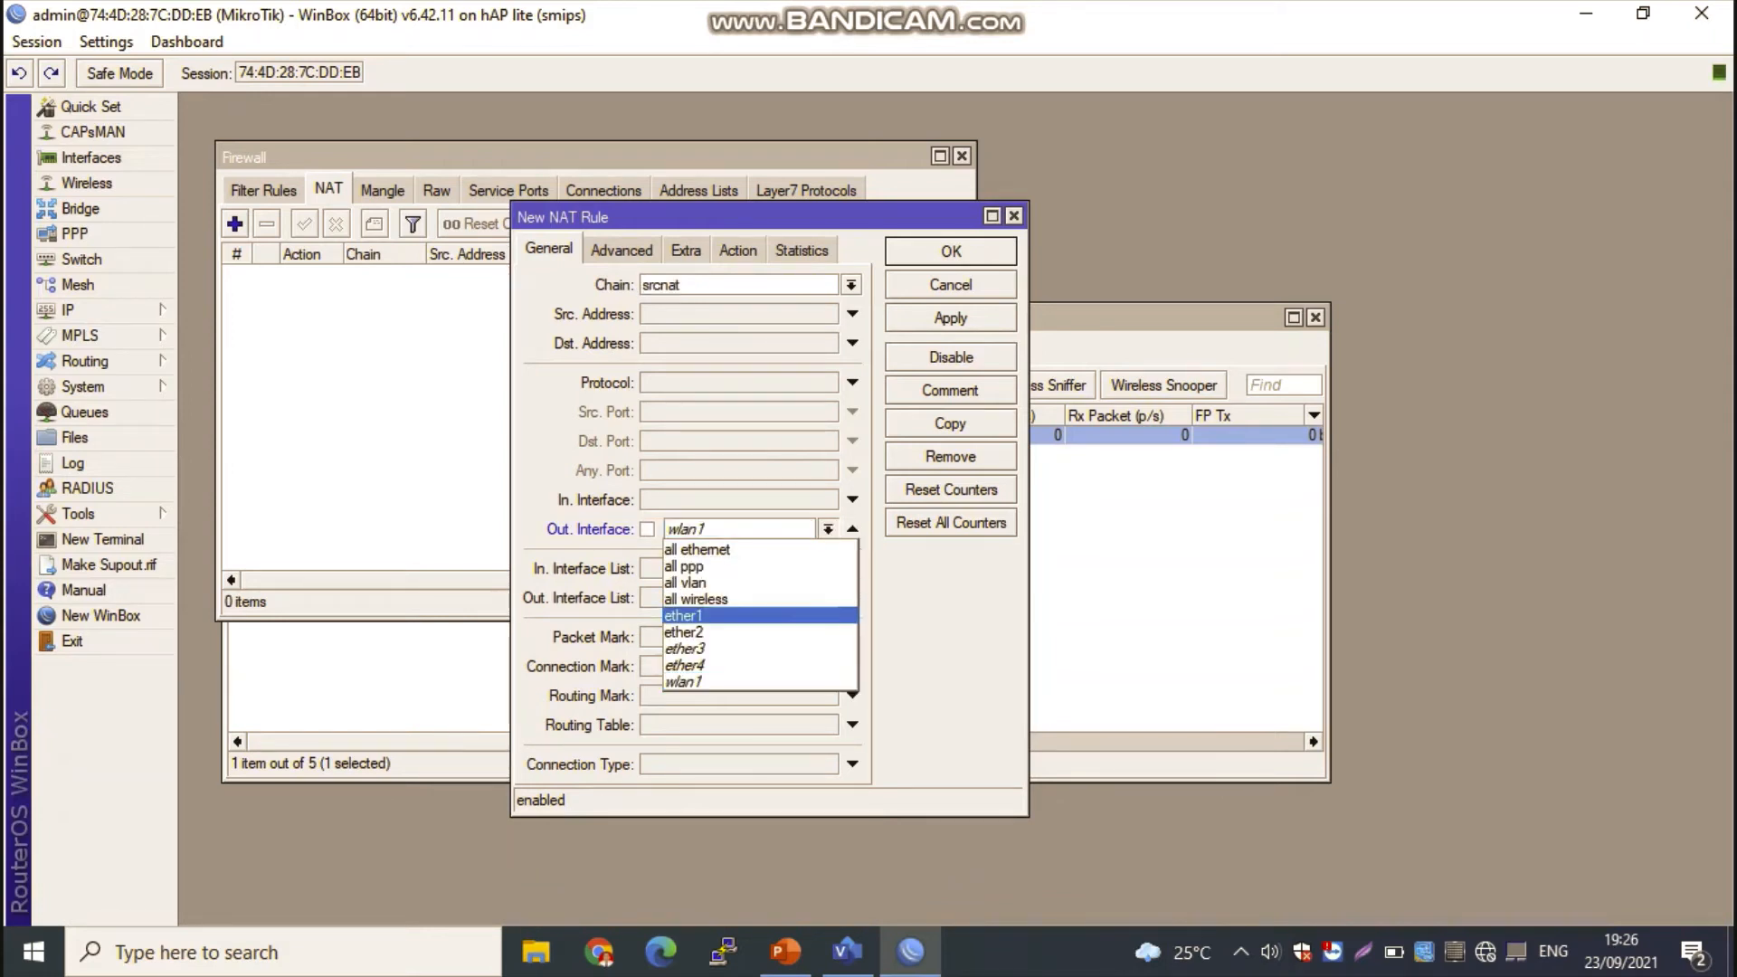
{"action": "left_click", "coordinate": [724, 616]}
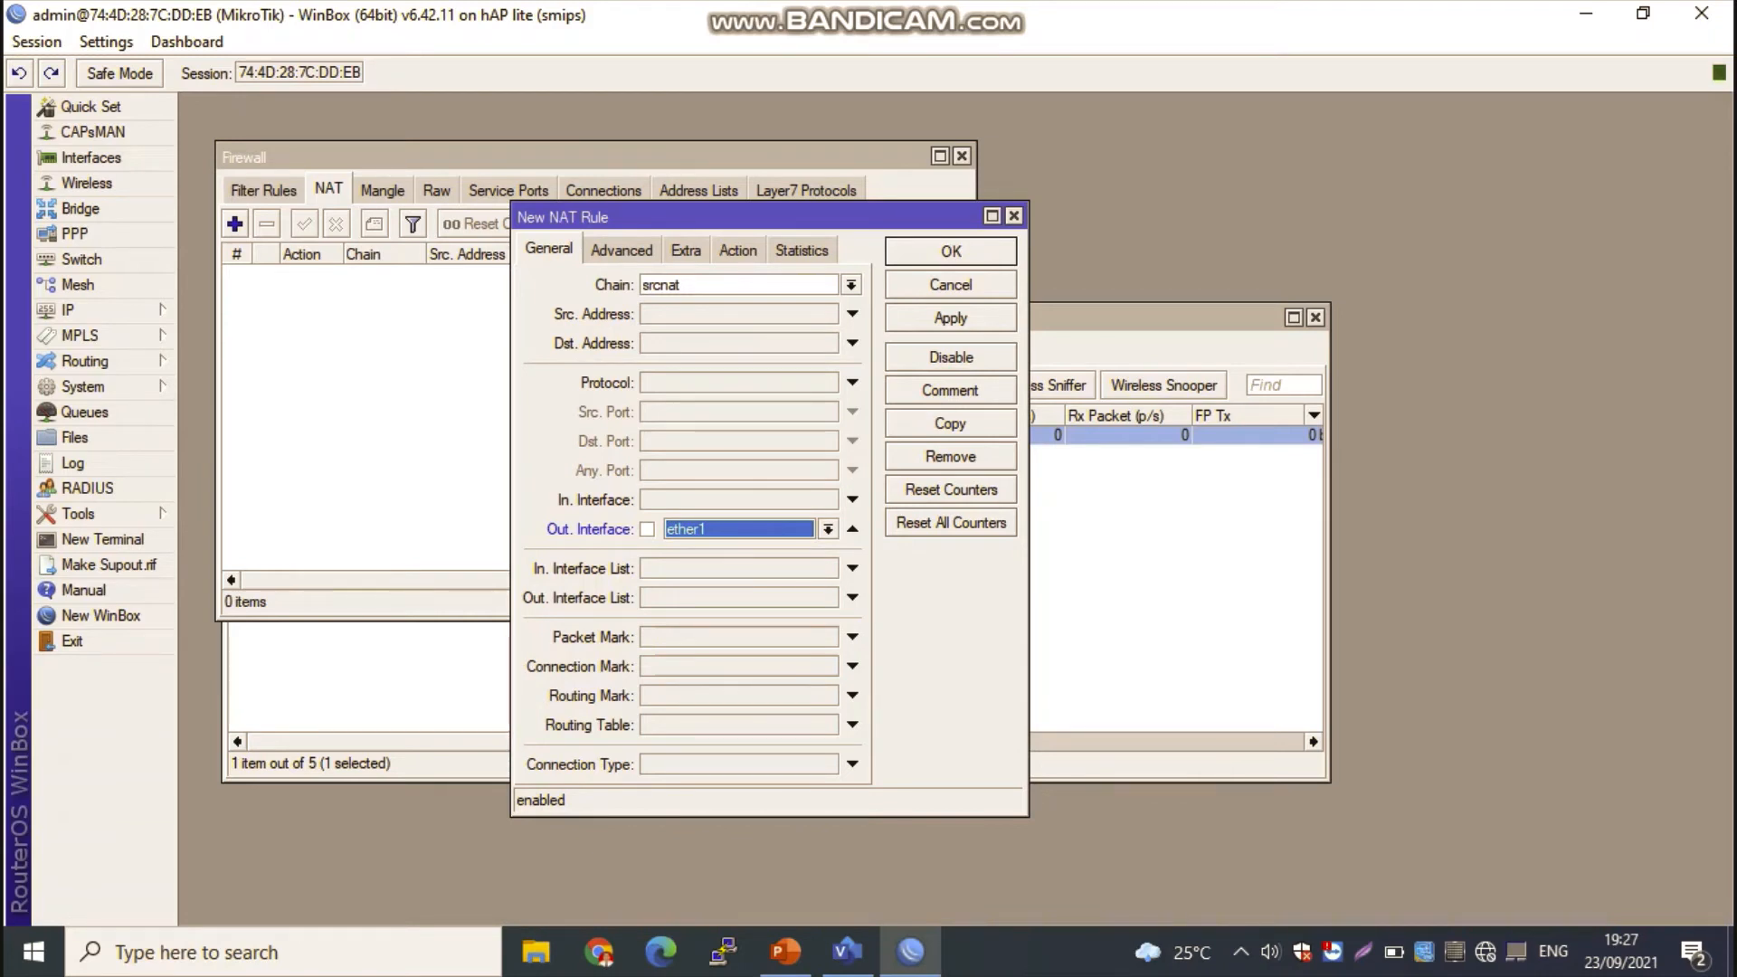
Step: Set the new NAT rule's action to masquerade and save the rule
{"action": "left_click", "coordinate": [737, 250]}
{"action": "left_click", "coordinate": [851, 285]}
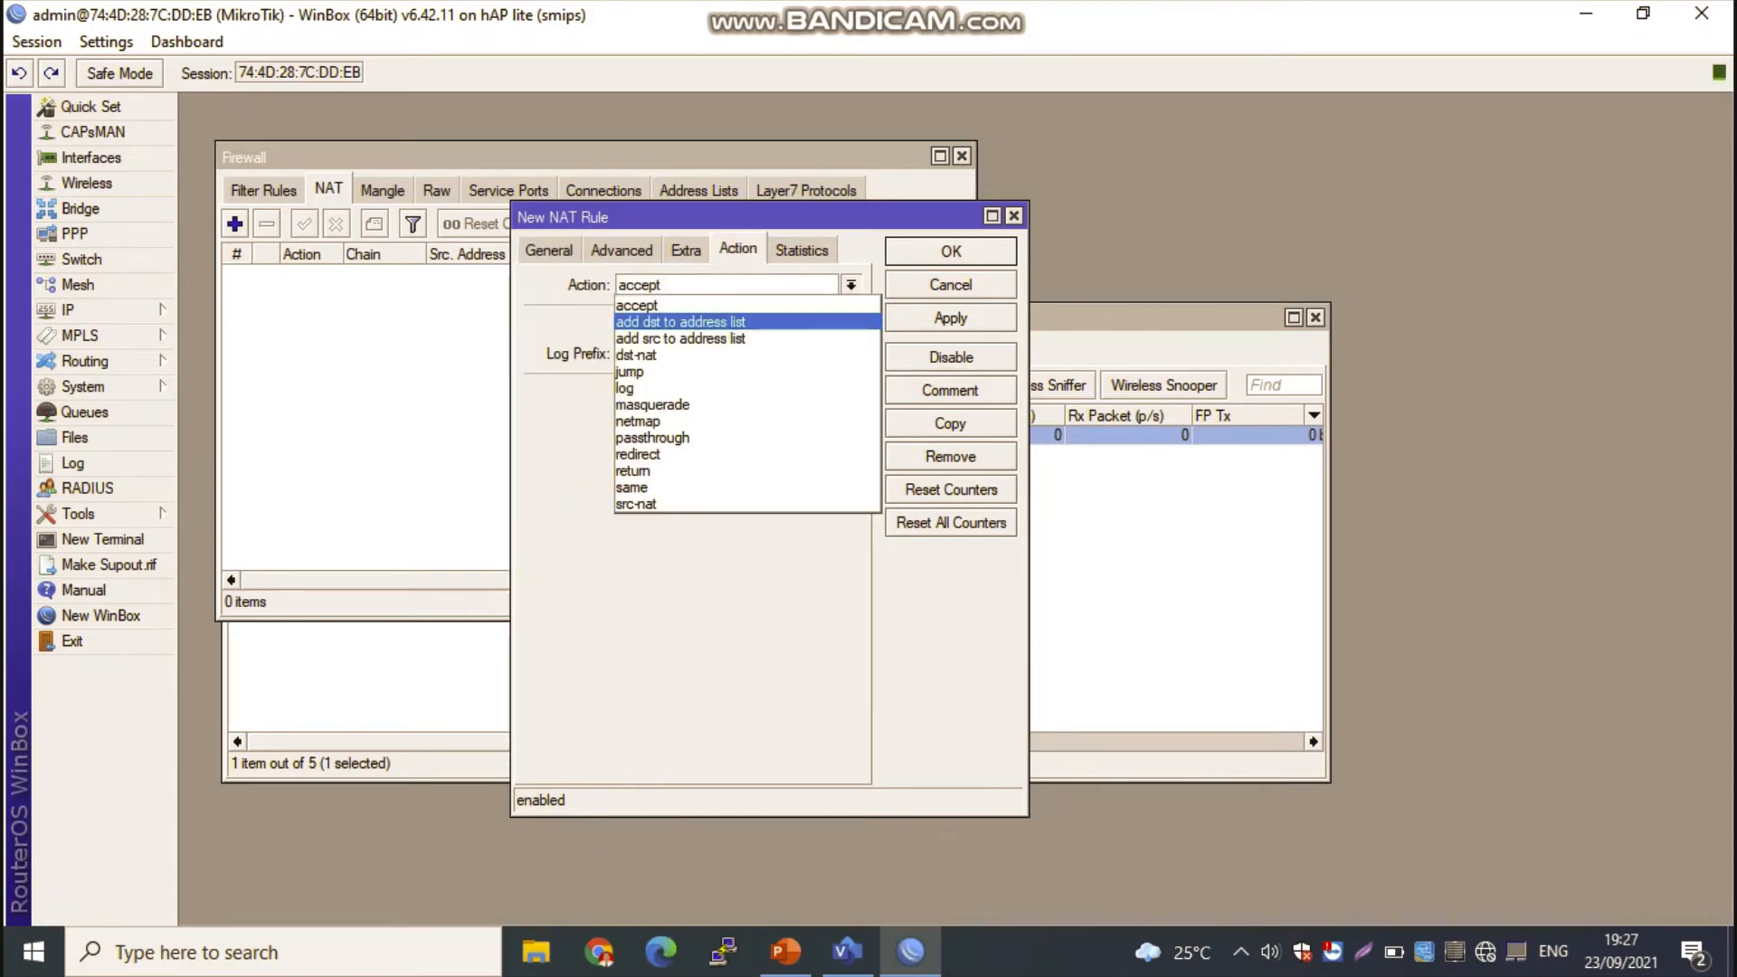
{"action": "left_click", "coordinate": [652, 404]}
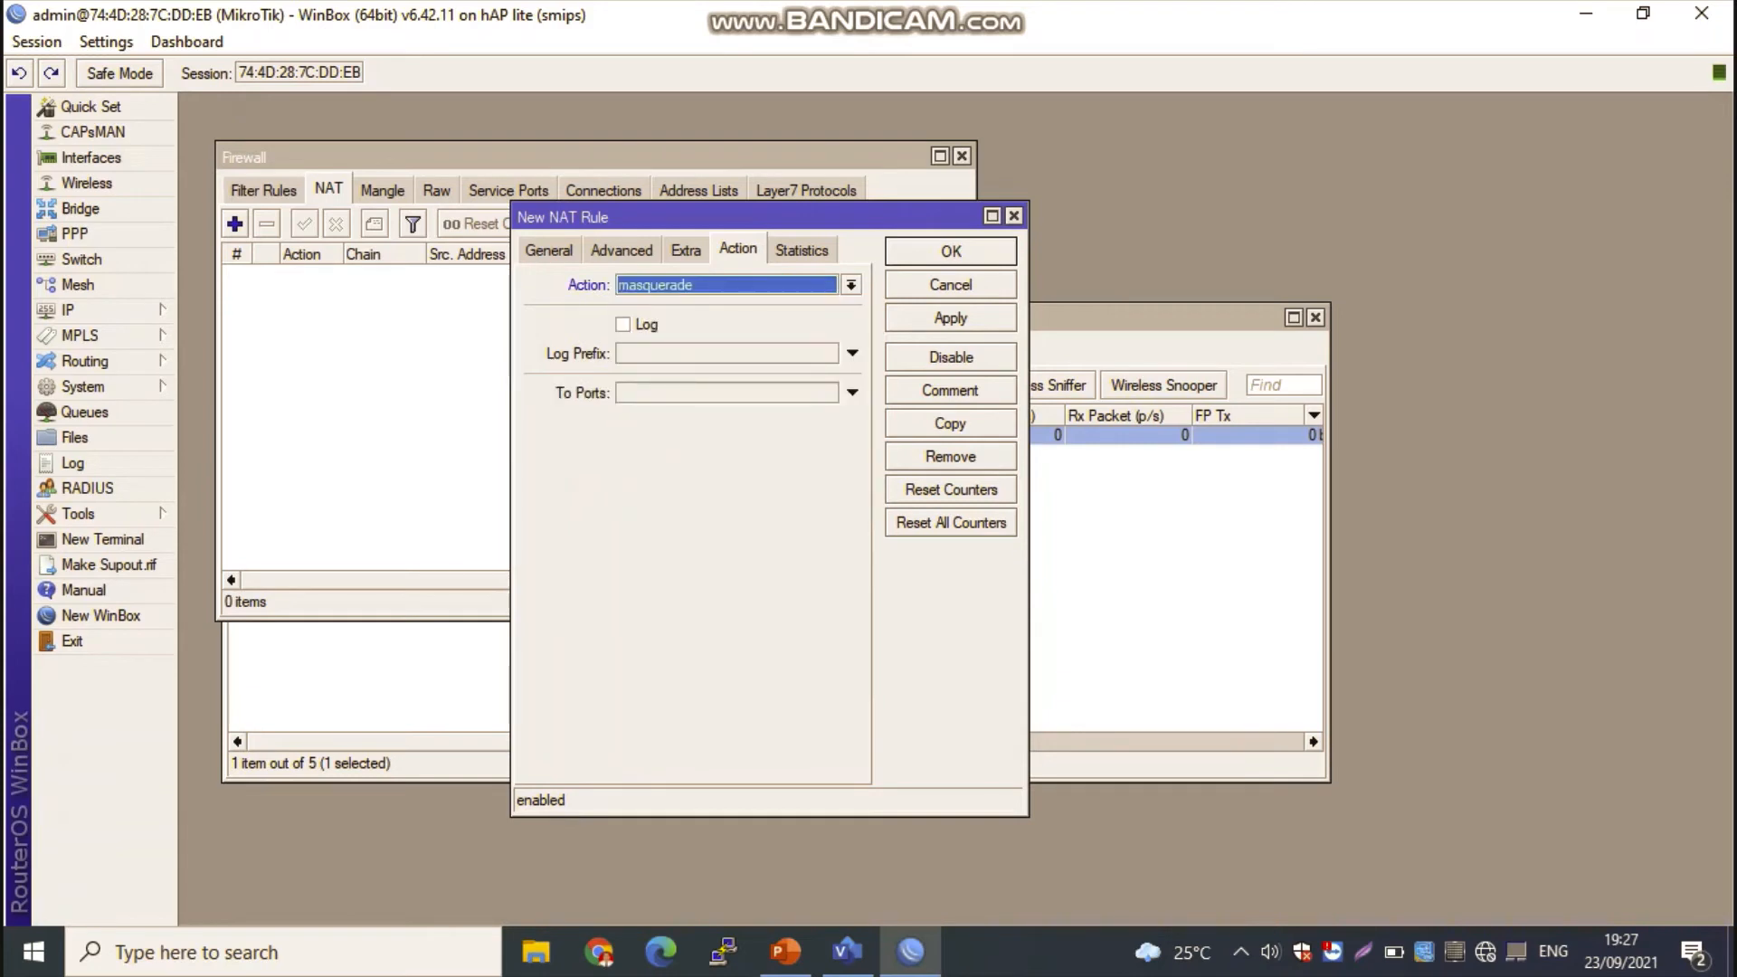
{"action": "left_click", "coordinate": [950, 317]}
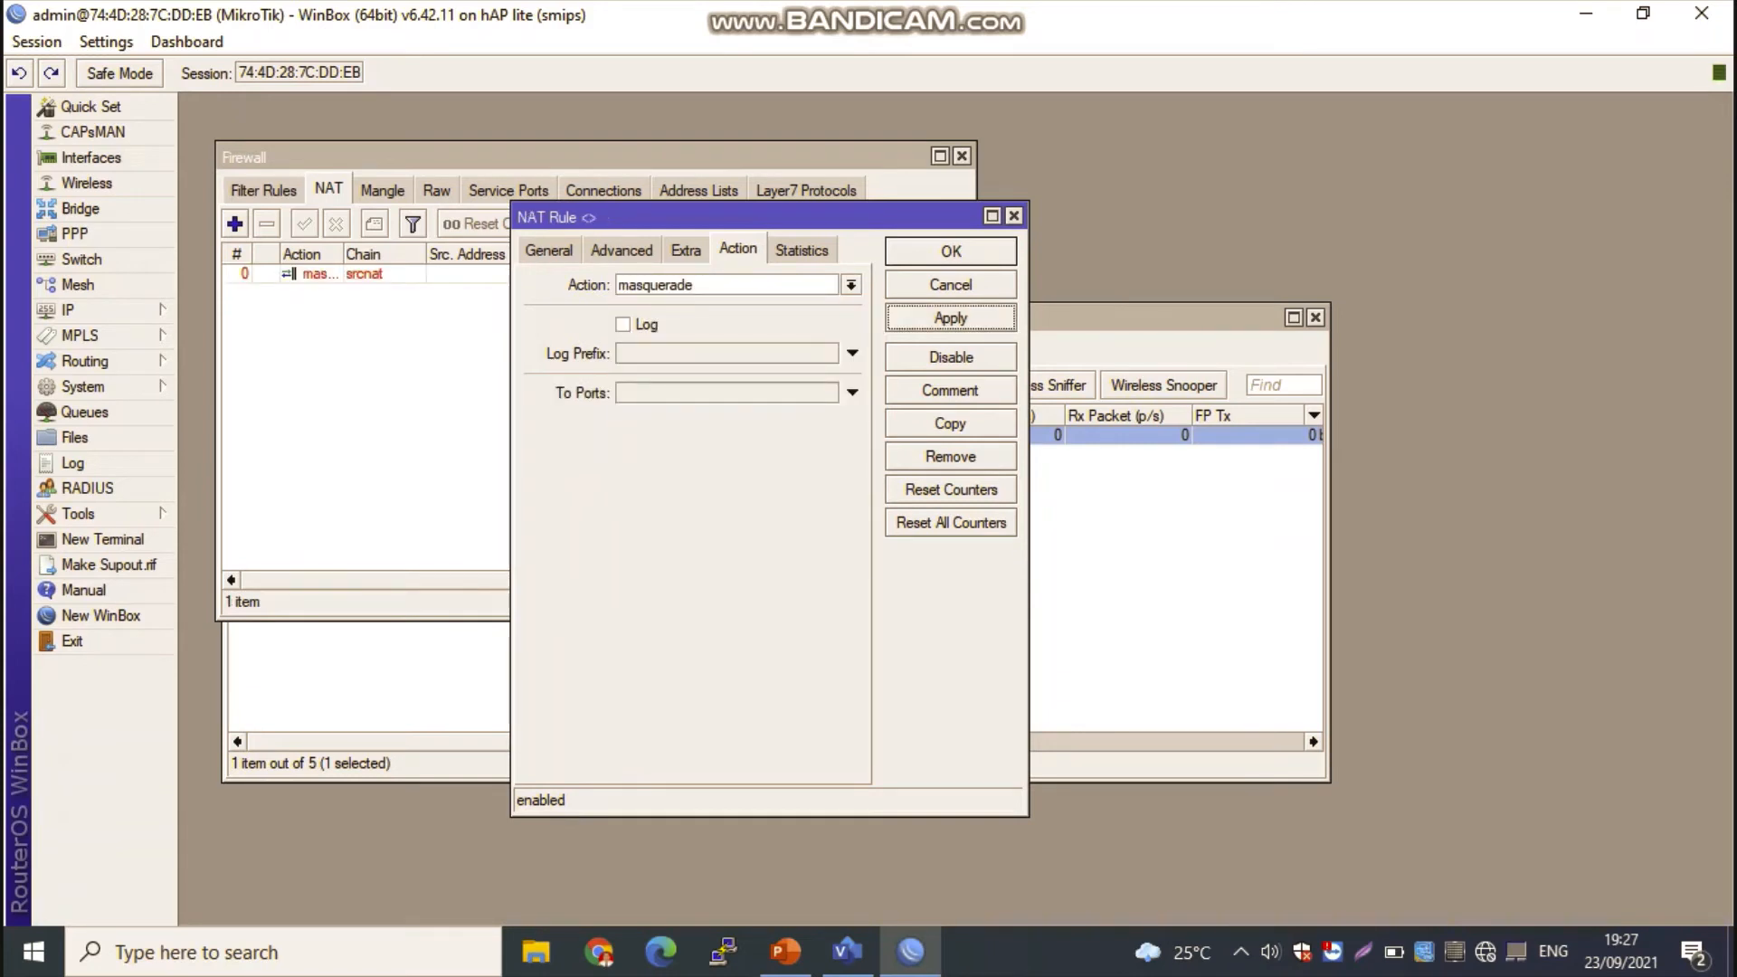
{"action": "left_click", "coordinate": [950, 251]}
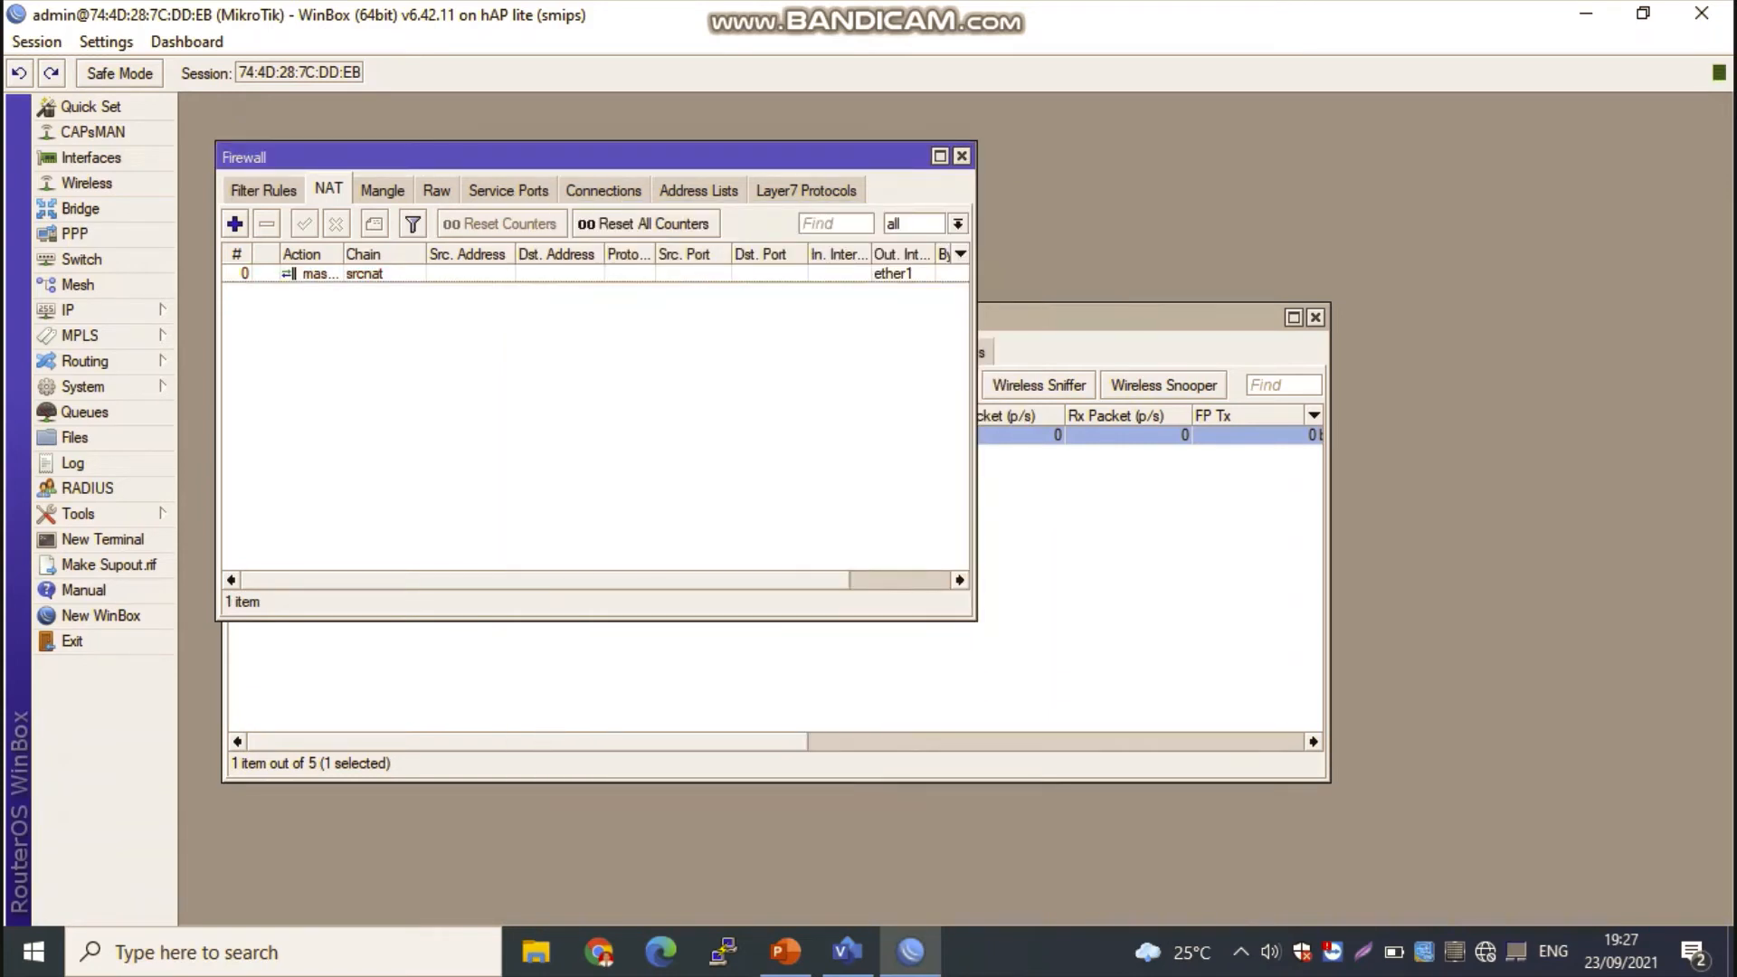
Step: Close the firewall, wireless tables and address list windows to clear the workspace
{"action": "left_click_drag", "start_coordinate": [597, 158], "coordinate": [744, 242]}
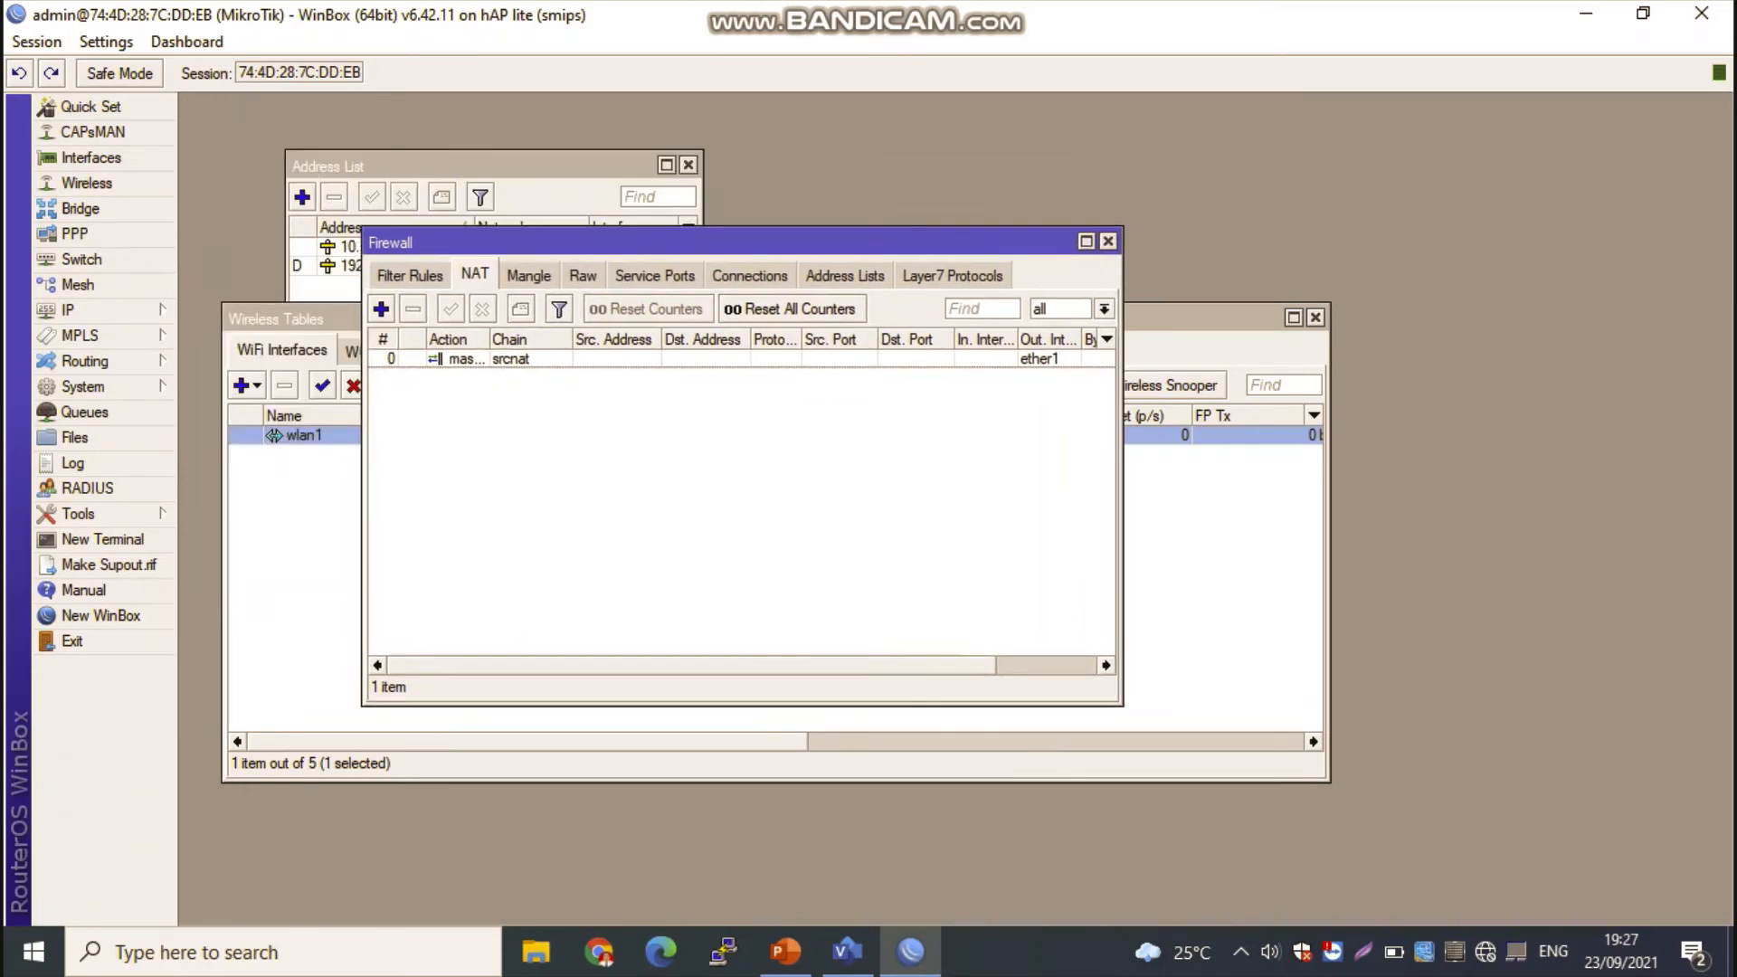
{"action": "left_click", "coordinate": [1107, 240]}
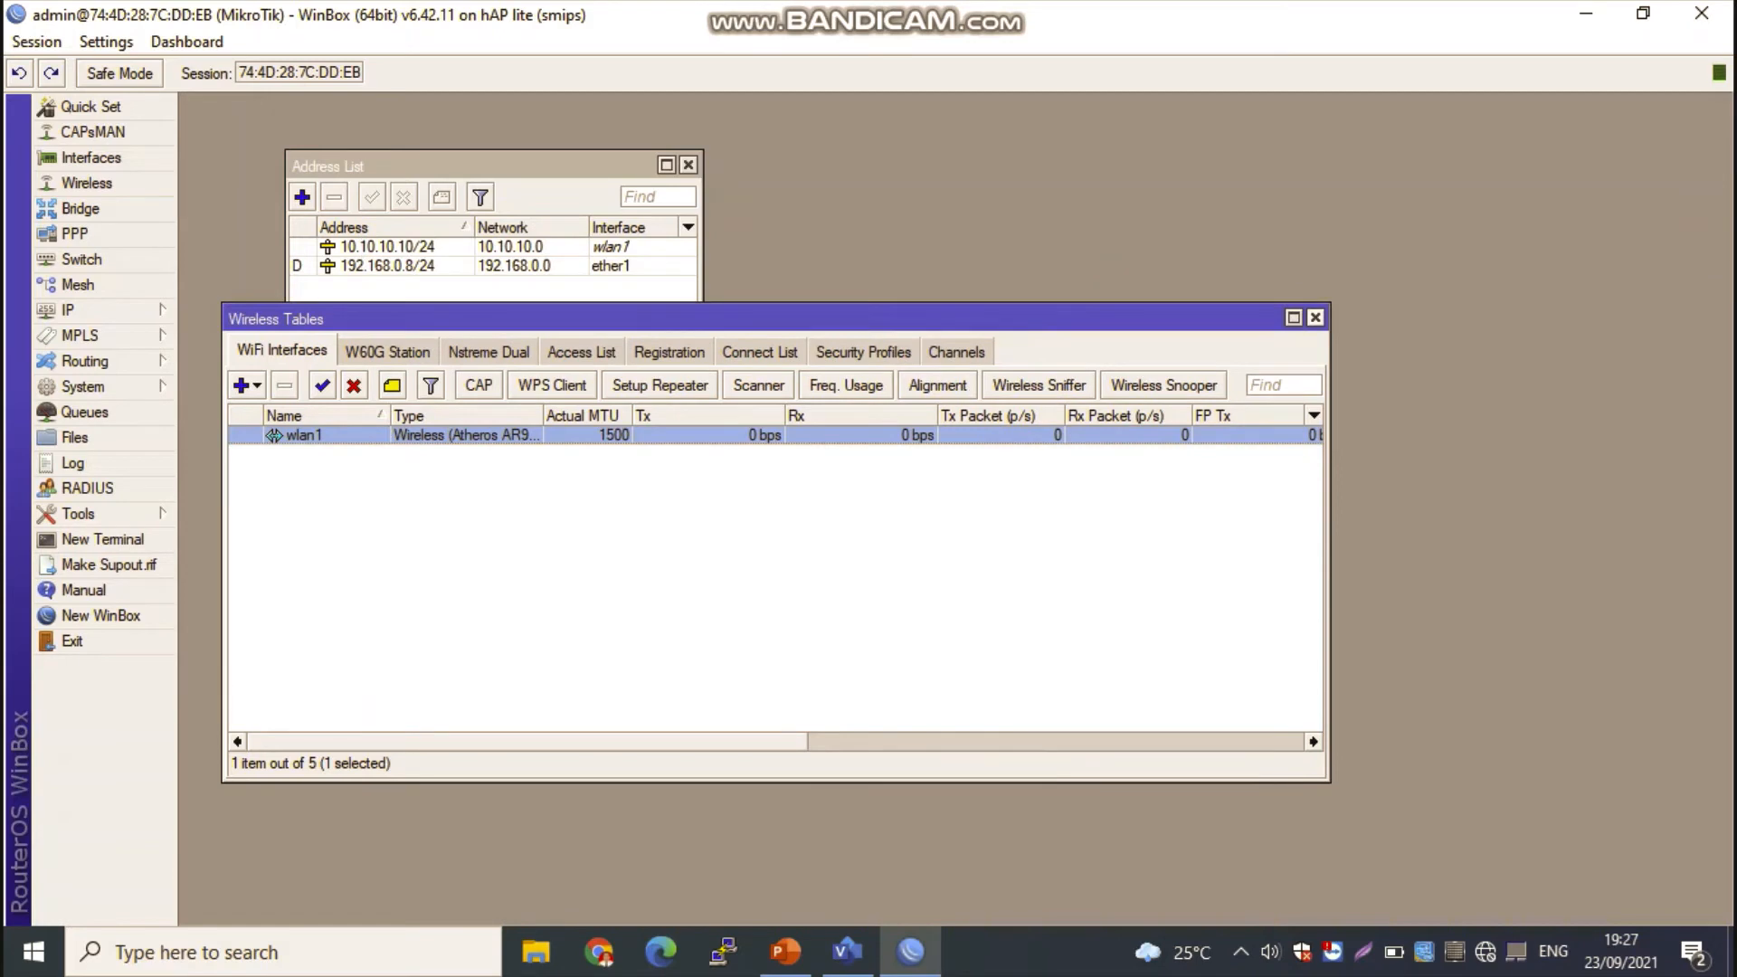
{"action": "left_click", "coordinate": [1316, 317]}
{"action": "left_click", "coordinate": [687, 165]}
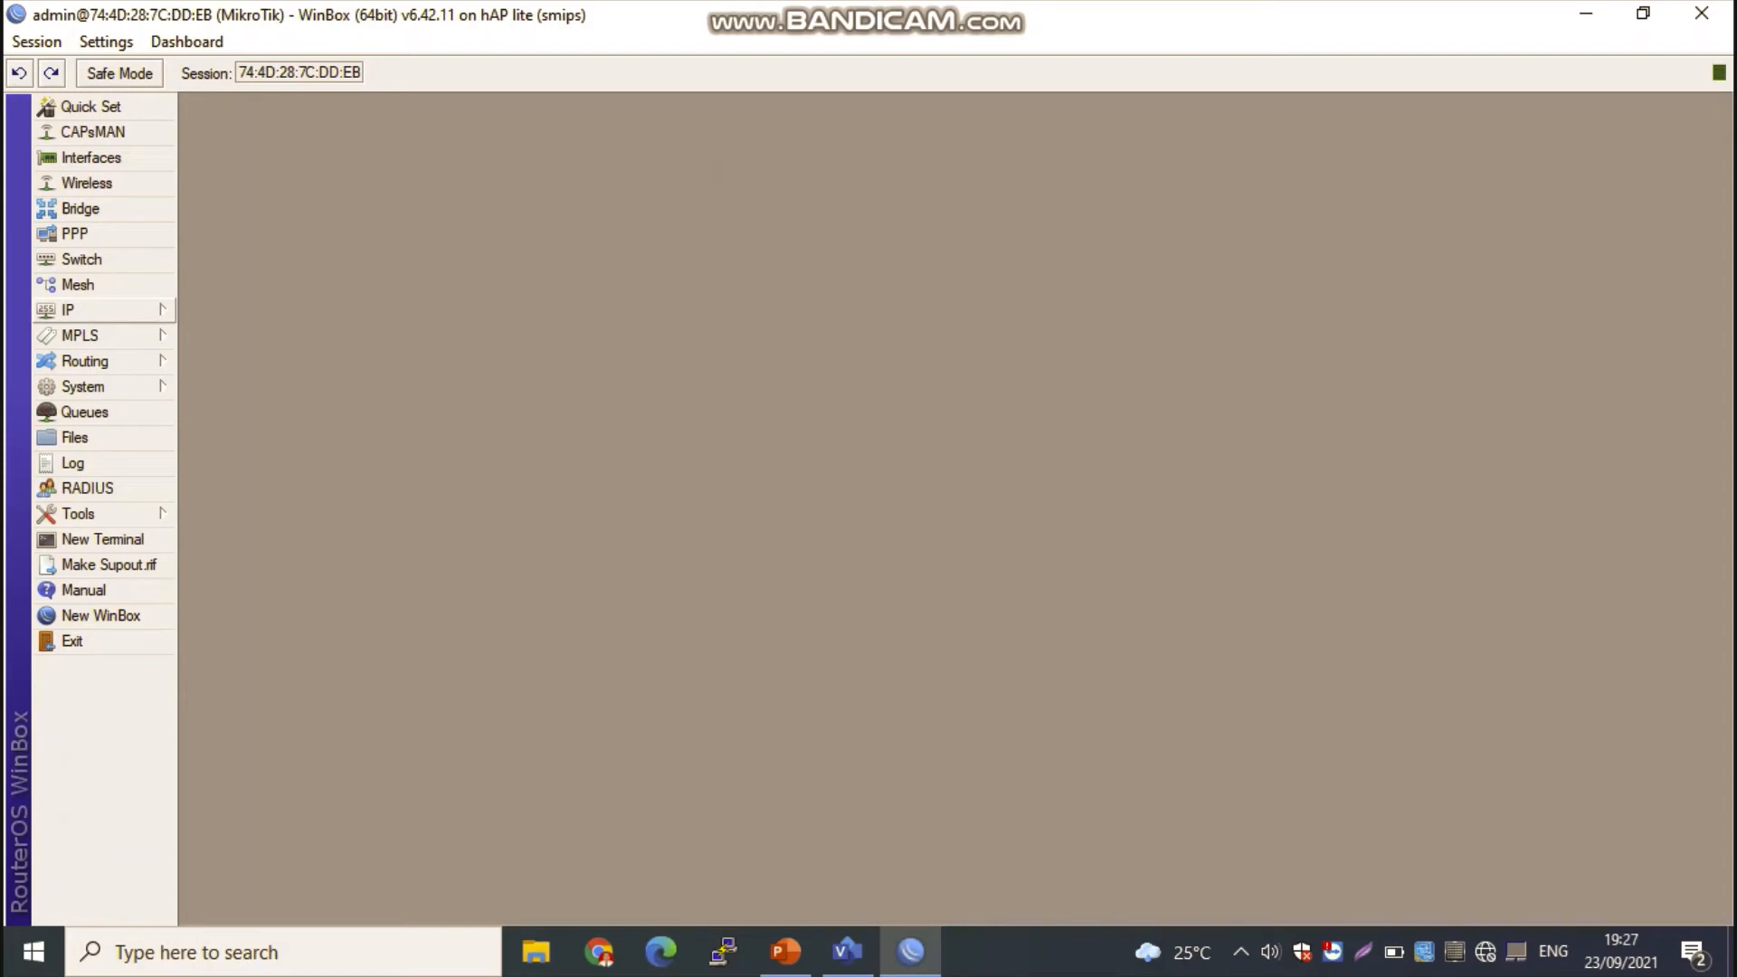
Step: Start the DHCP server setup on wlan1, accepting the address space 10.10.10.0/24 and the proposed gateway
{"action": "left_click", "coordinate": [100, 309]}
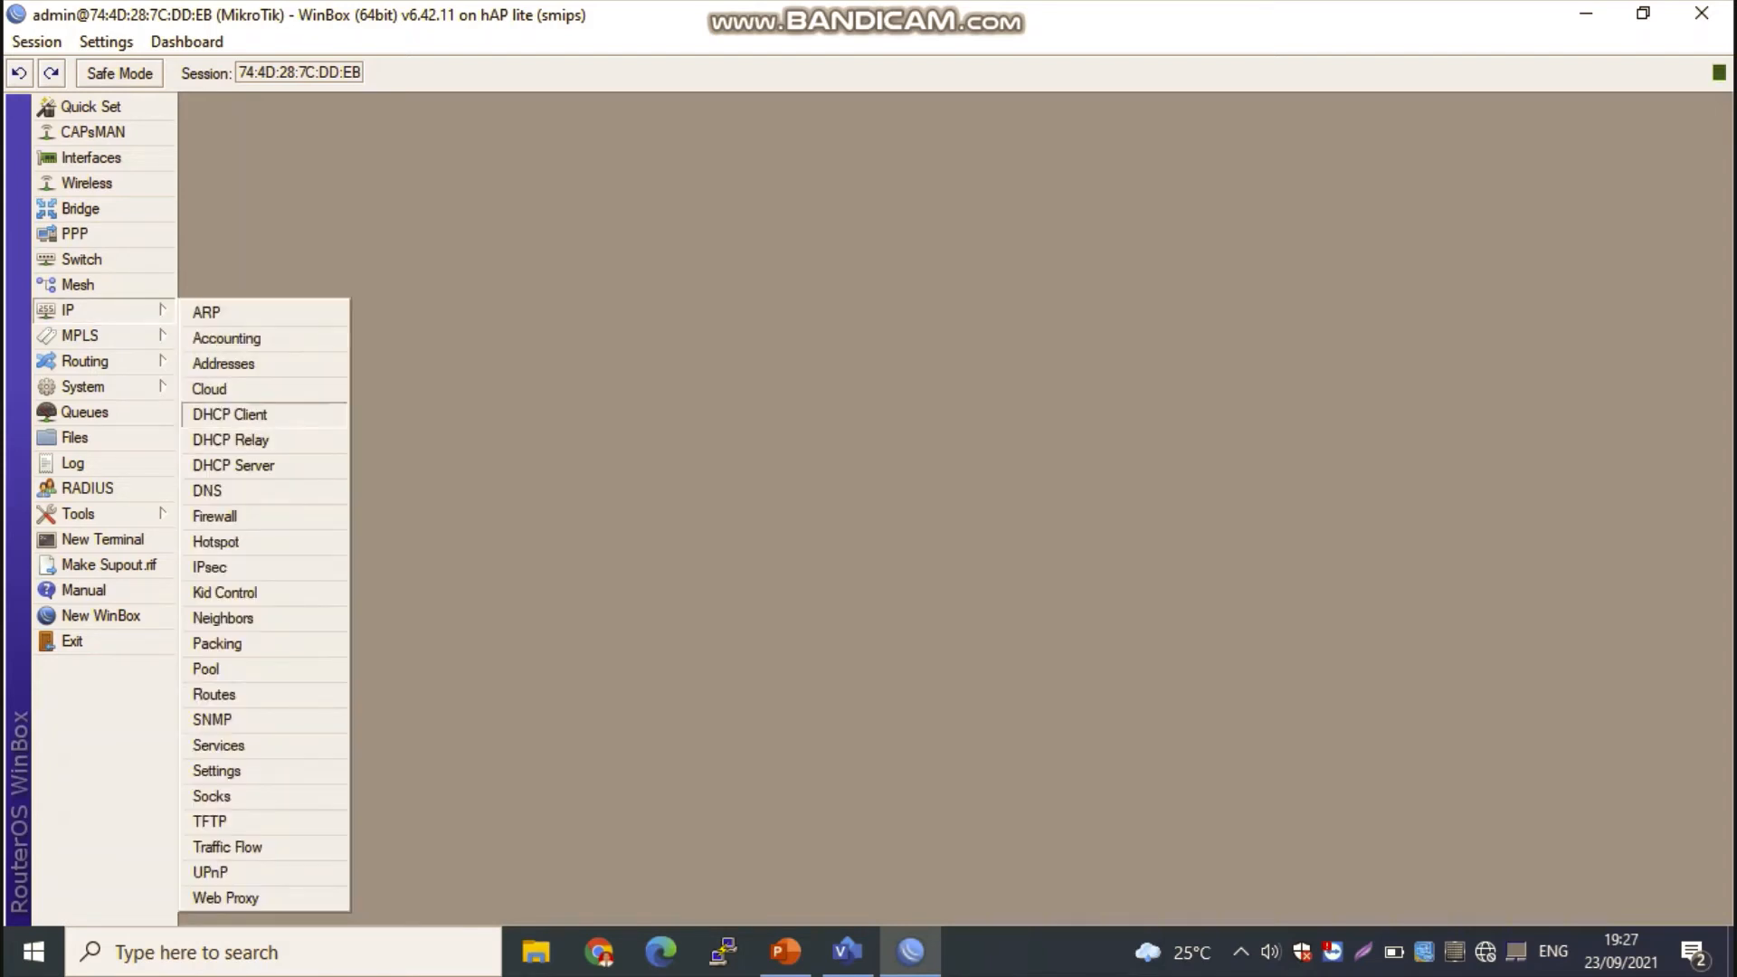
{"action": "left_click", "coordinate": [233, 465]}
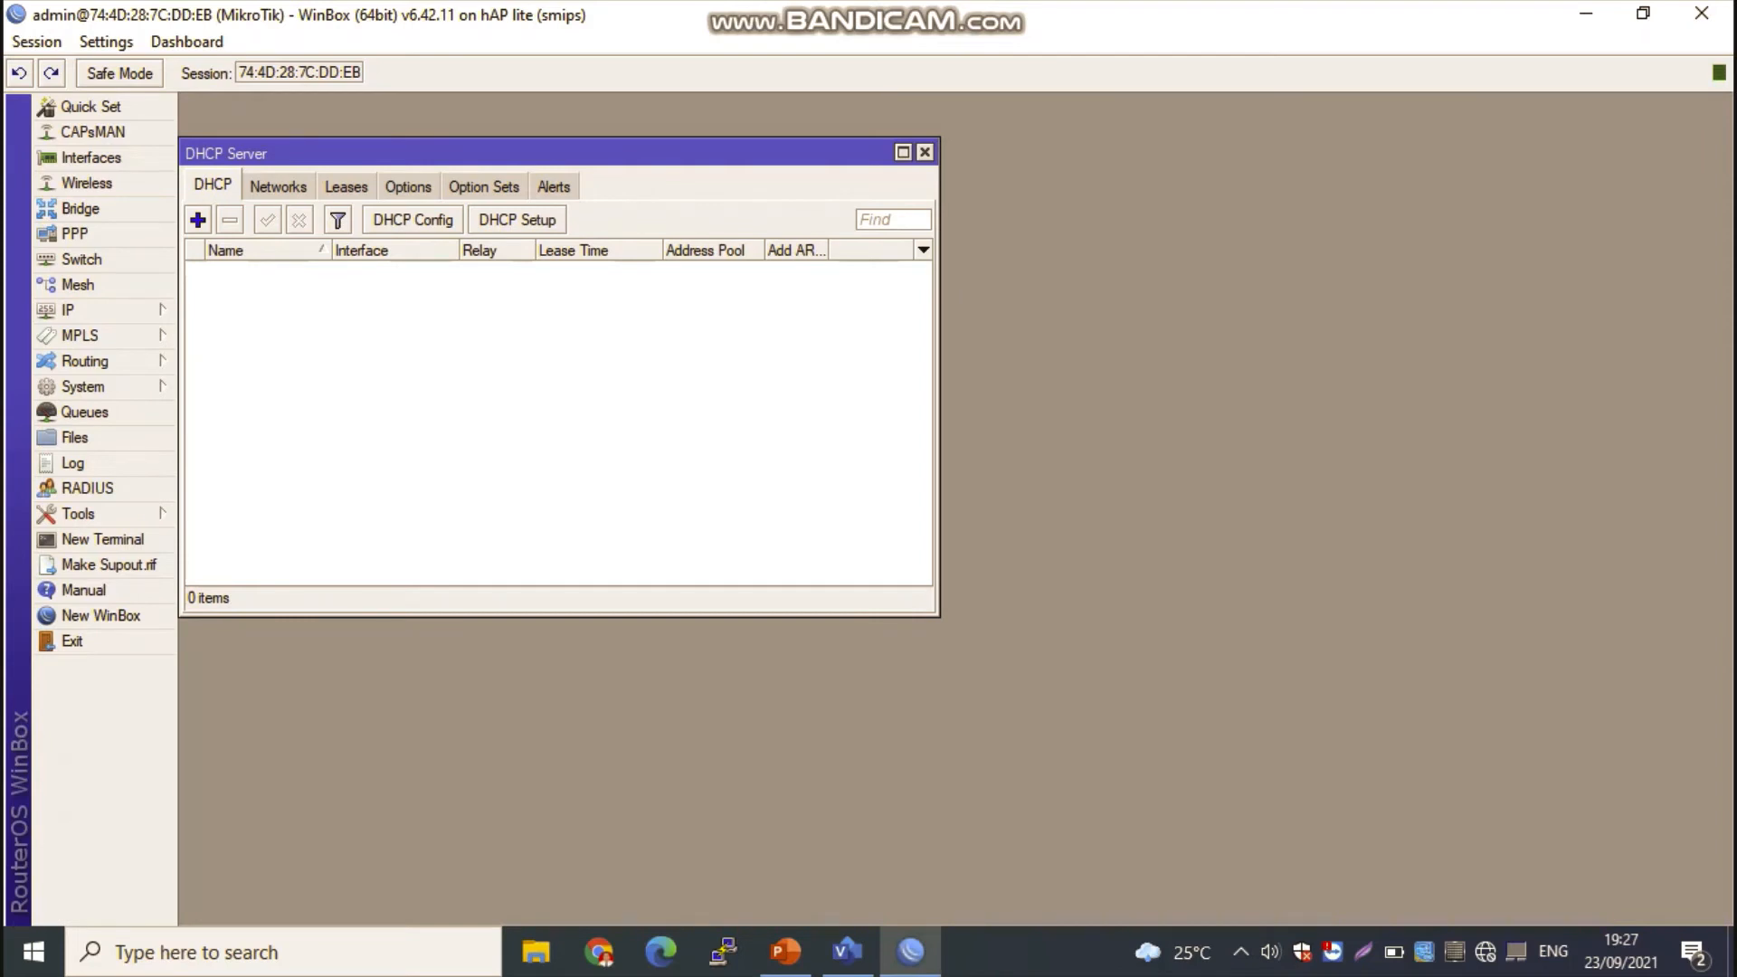
{"action": "left_click", "coordinate": [517, 220]}
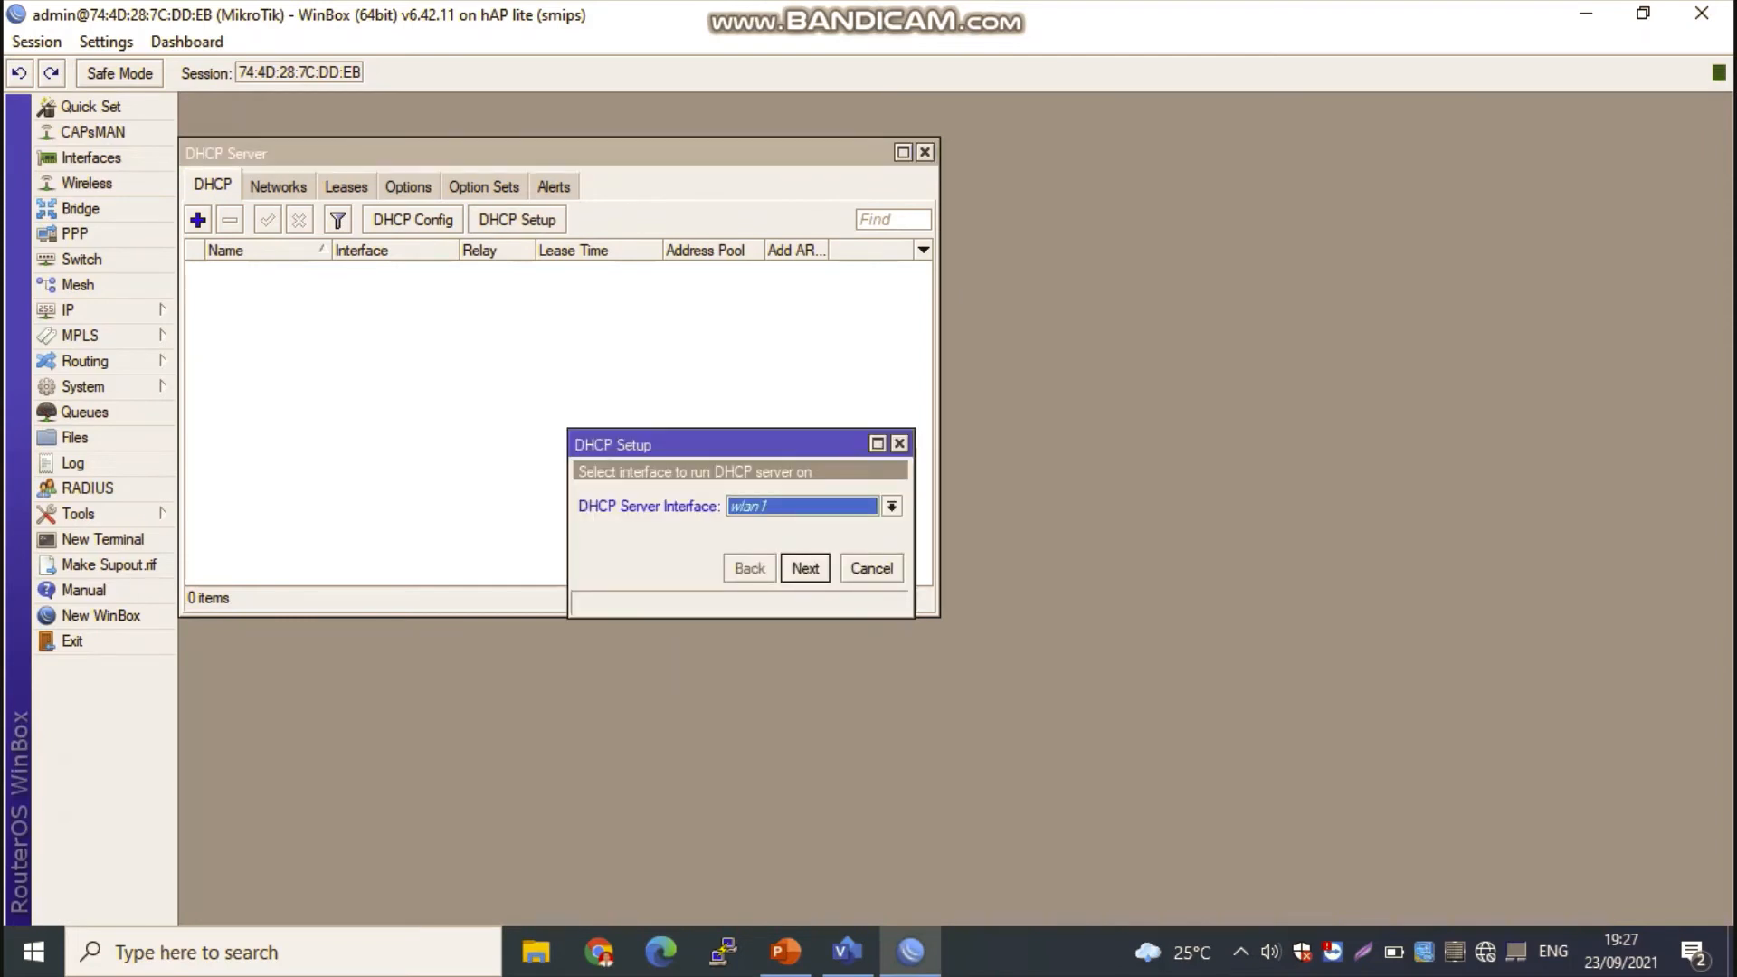
{"action": "left_click_drag", "start_coordinate": [715, 444], "coordinate": [630, 355]}
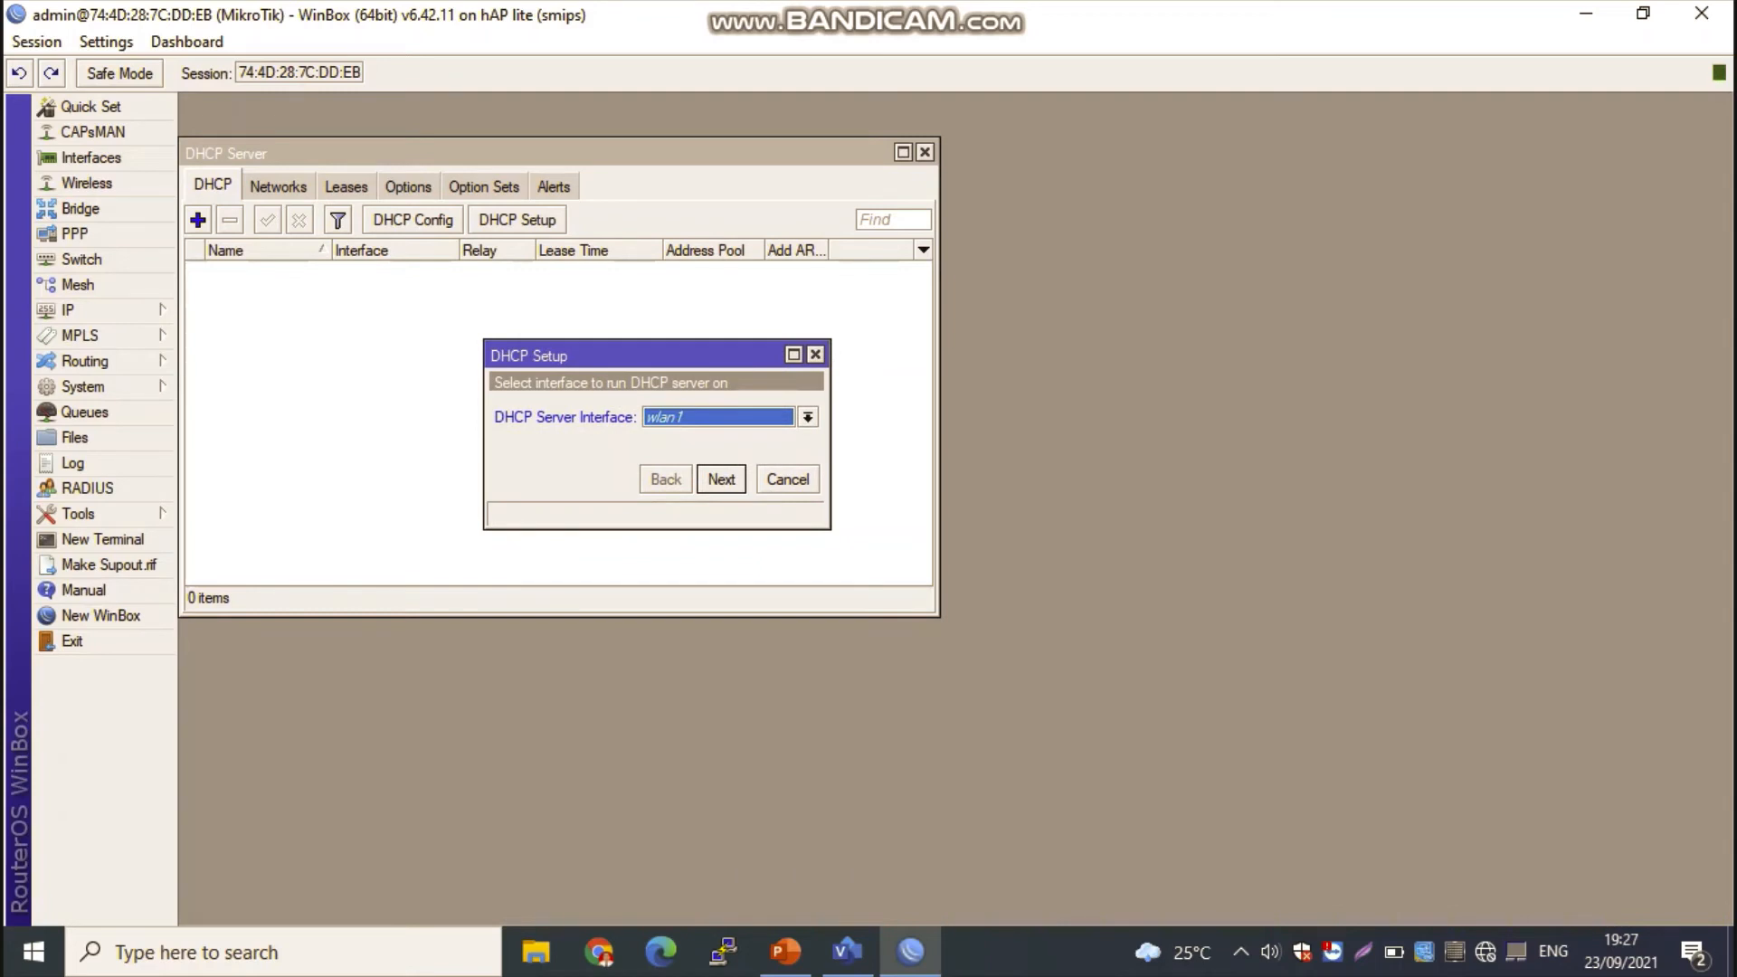
{"action": "key", "text": "Return"}
{"action": "key", "text": "Return"}
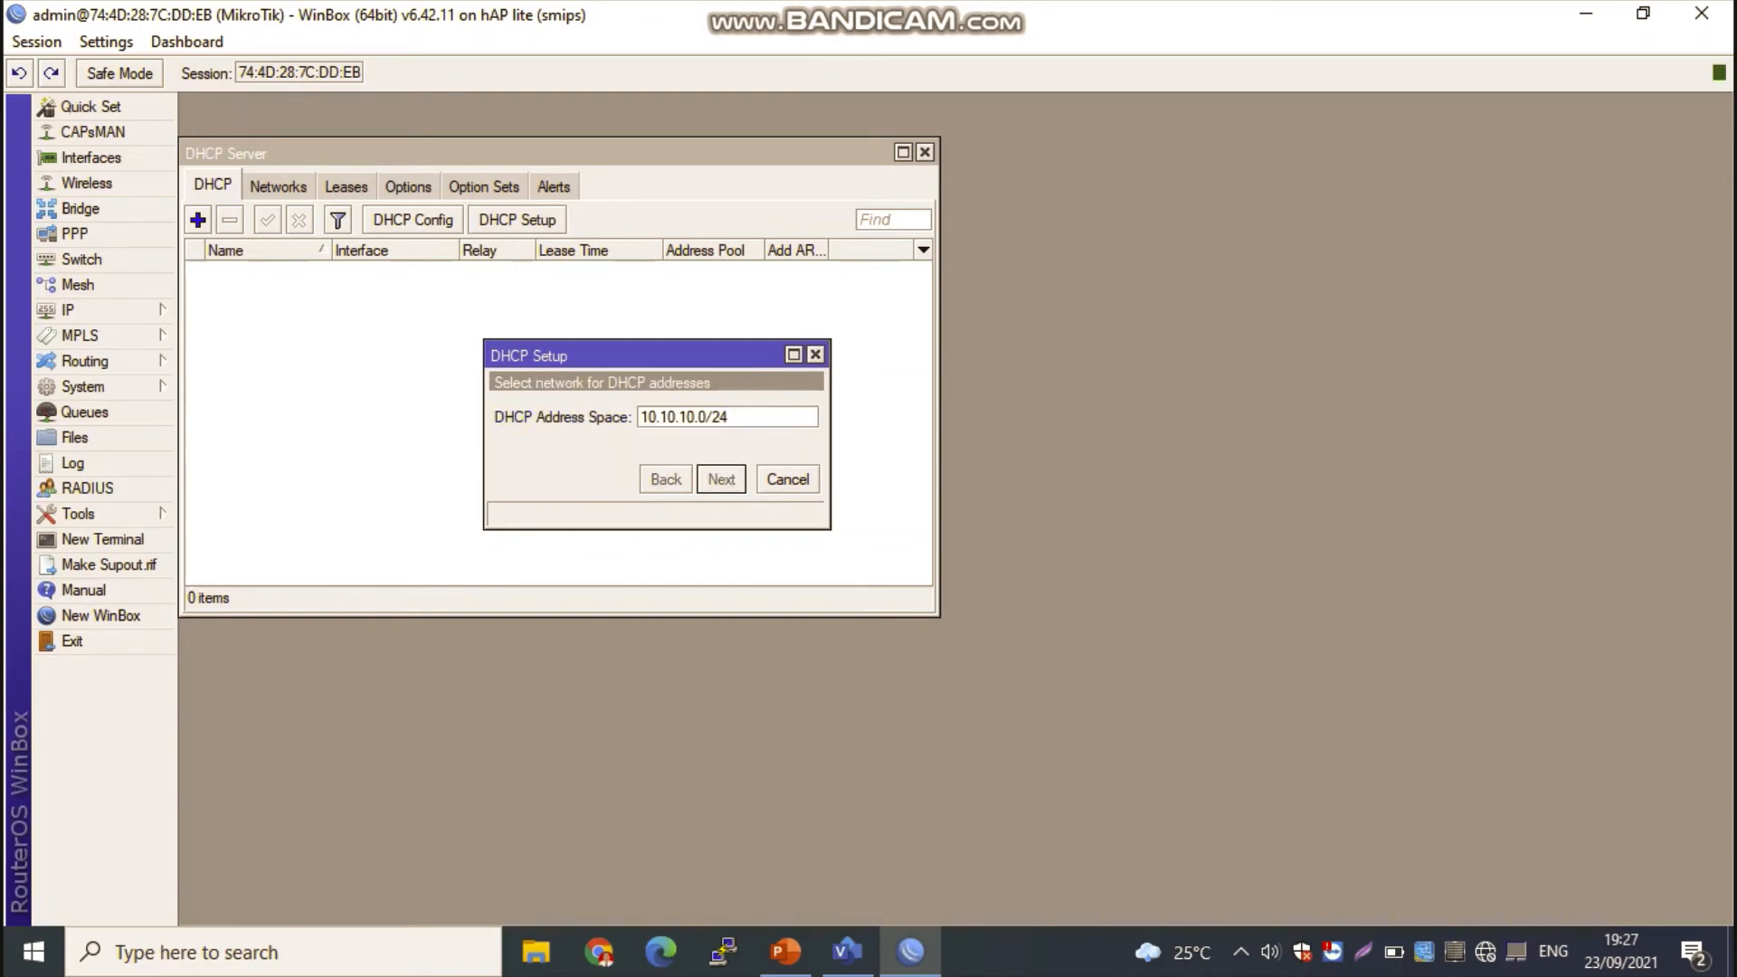
{"action": "key", "text": "Return"}
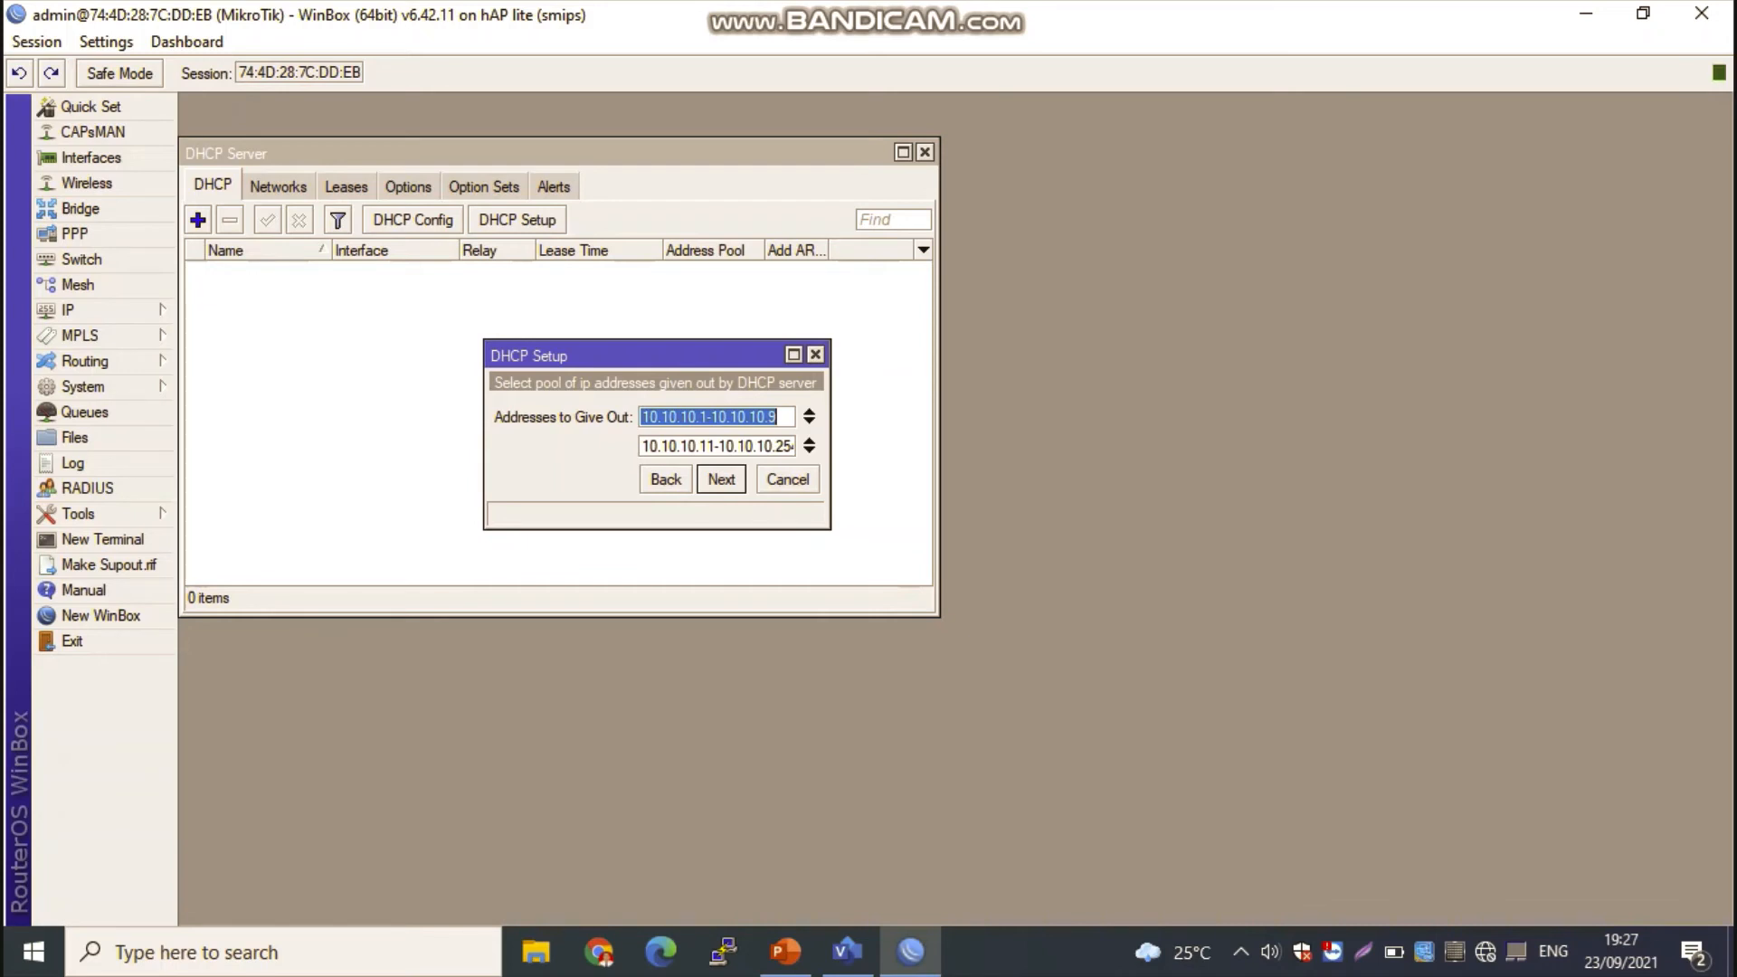
Step: Accept the pools 10.10.10.1-10.10.10.9 and 10.10.10.11-10.10.10.254, DNS server 192.168.0.1 and the 00:10:00 lease time to finish the DHCP setup
{"action": "key", "text": "Return"}
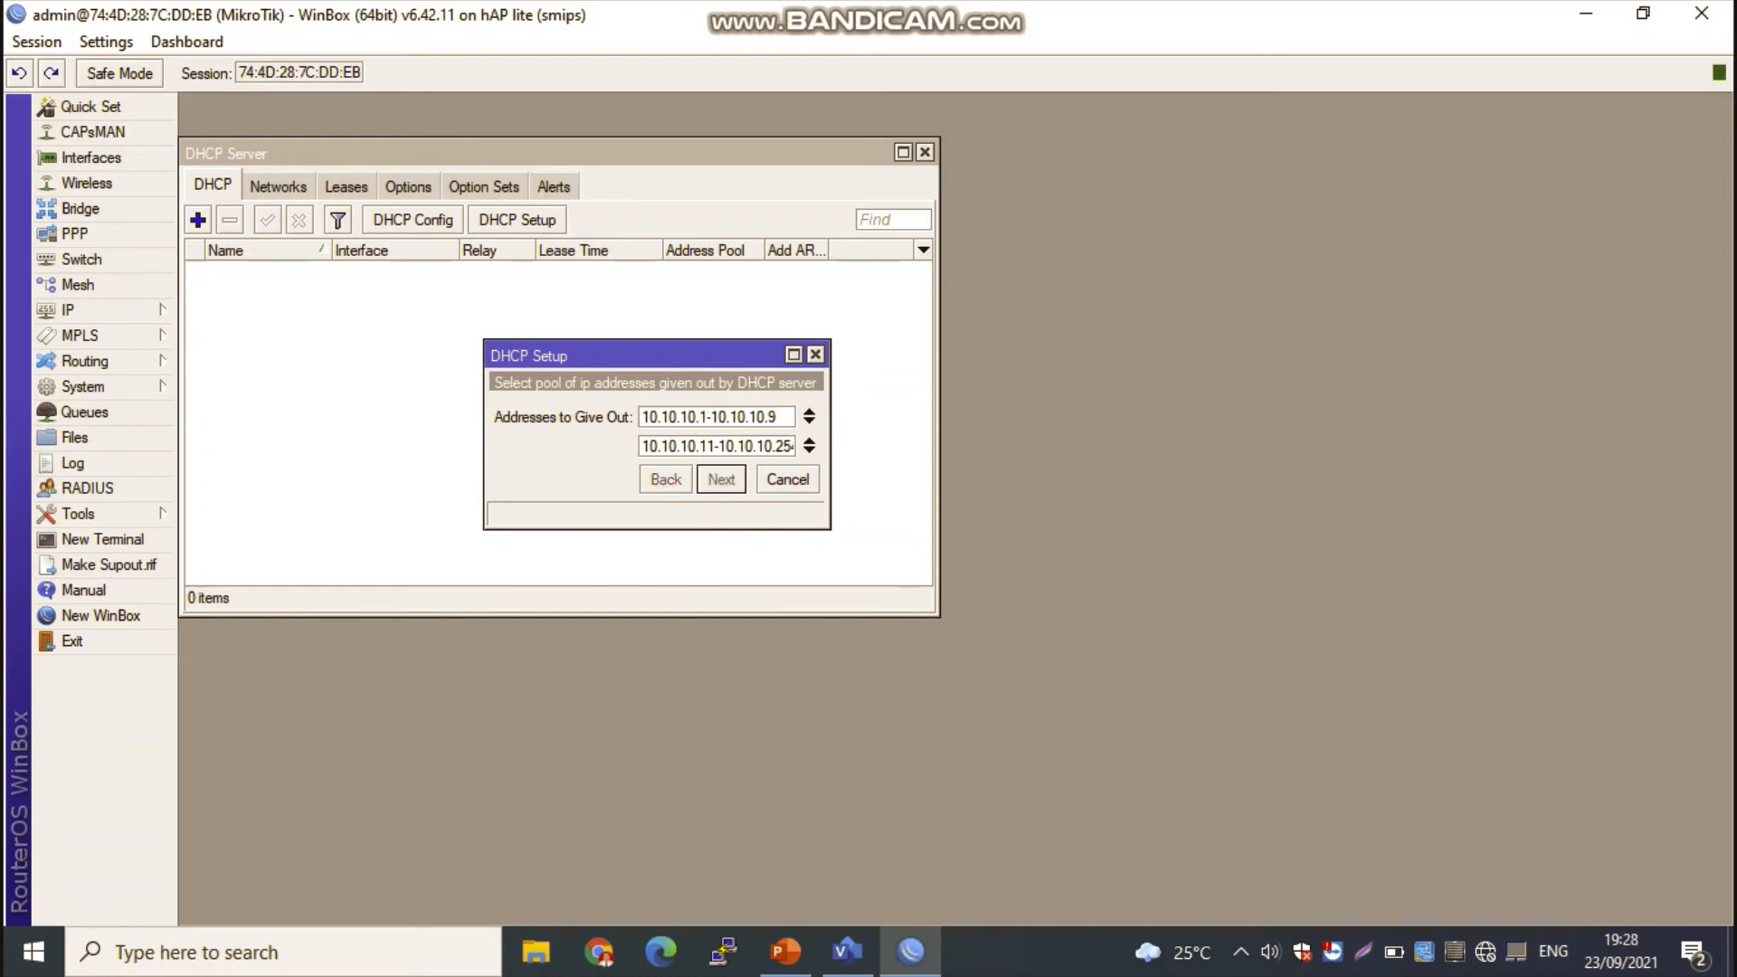
{"action": "key", "text": "Return"}
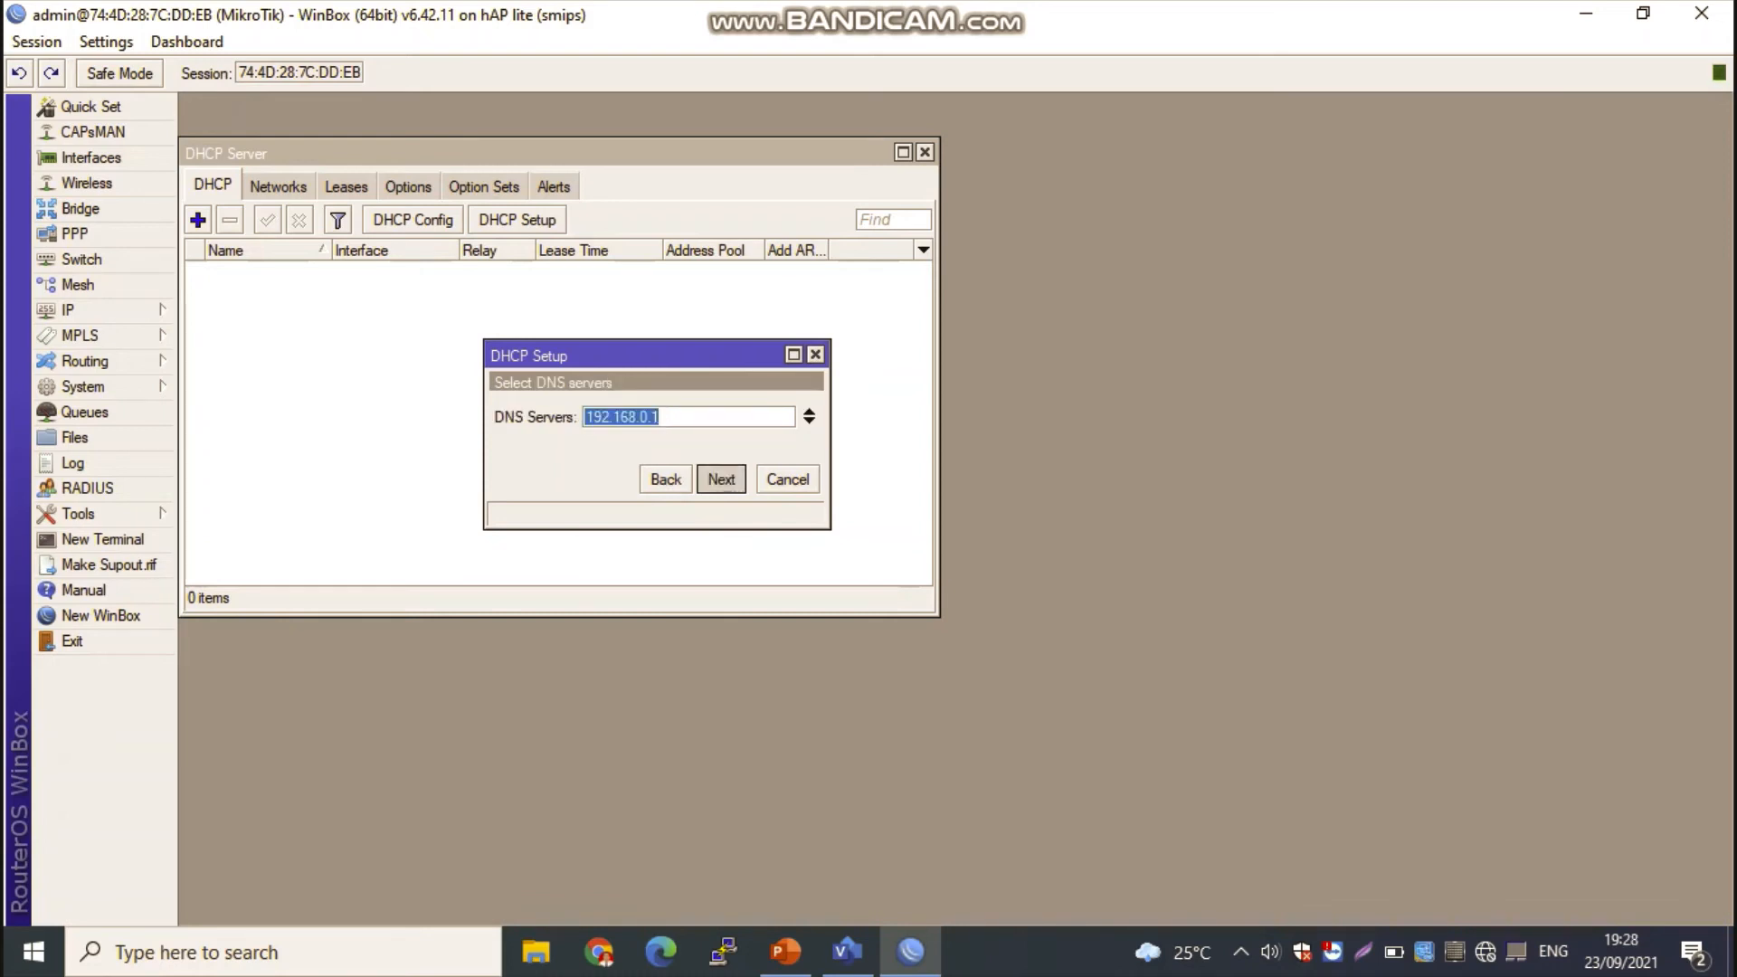
{"action": "key", "text": "Return"}
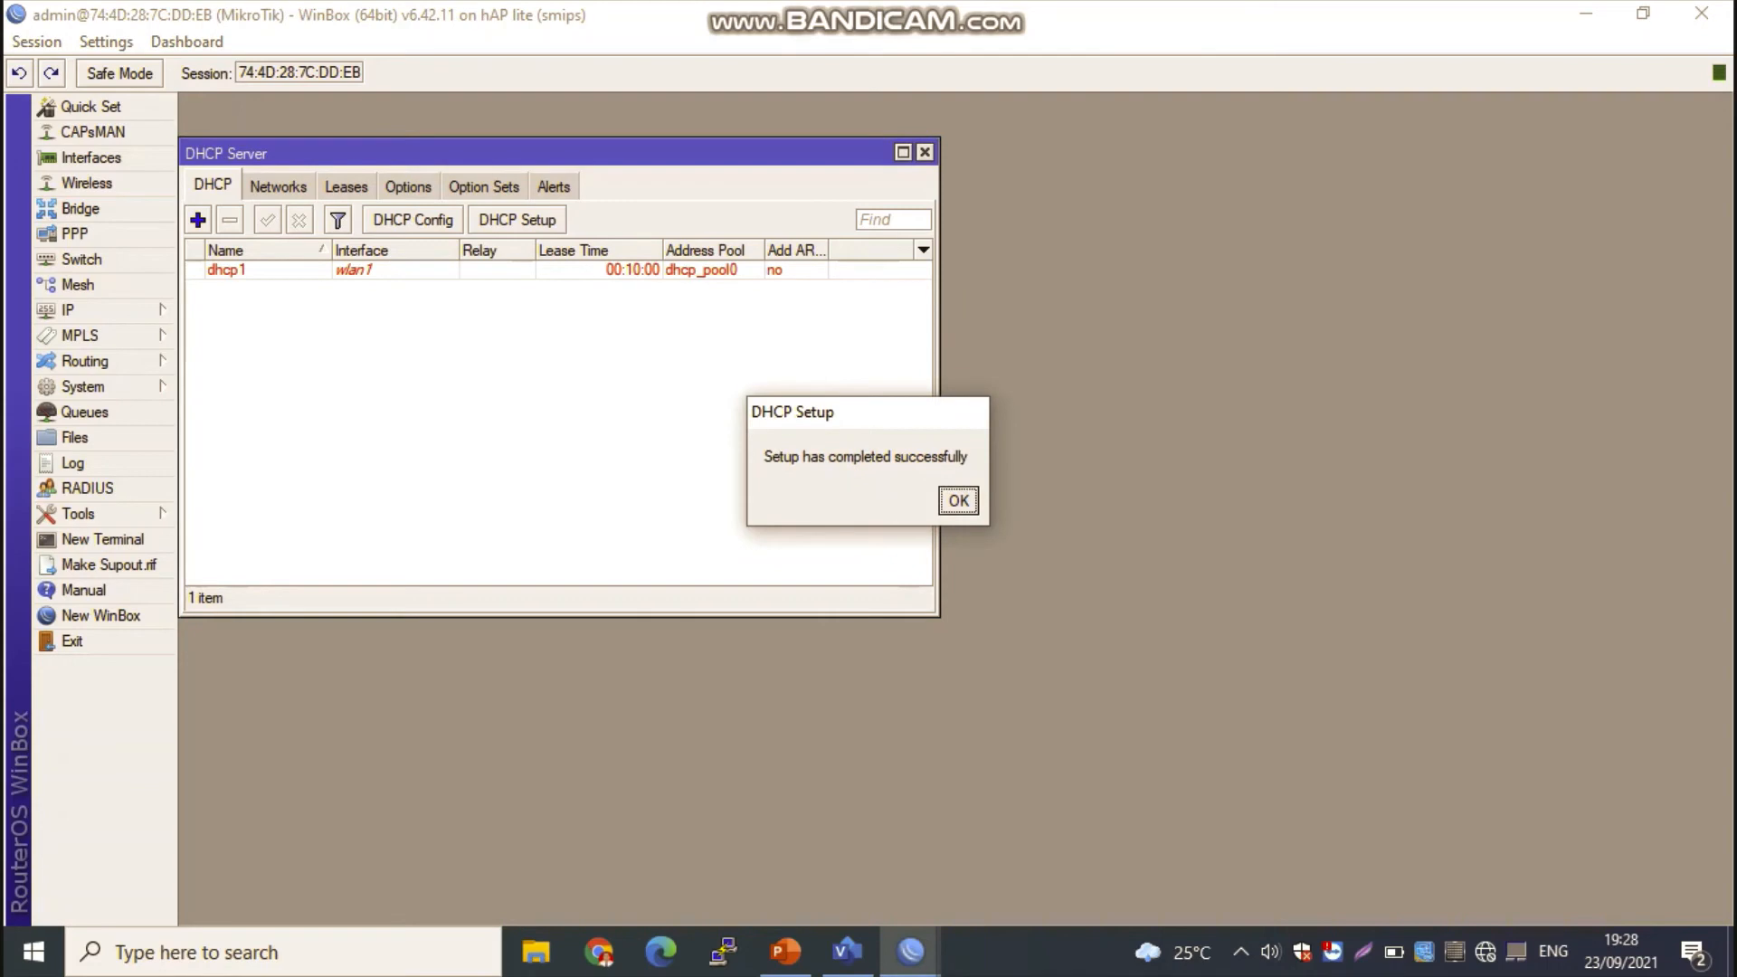
{"action": "key", "text": "Return"}
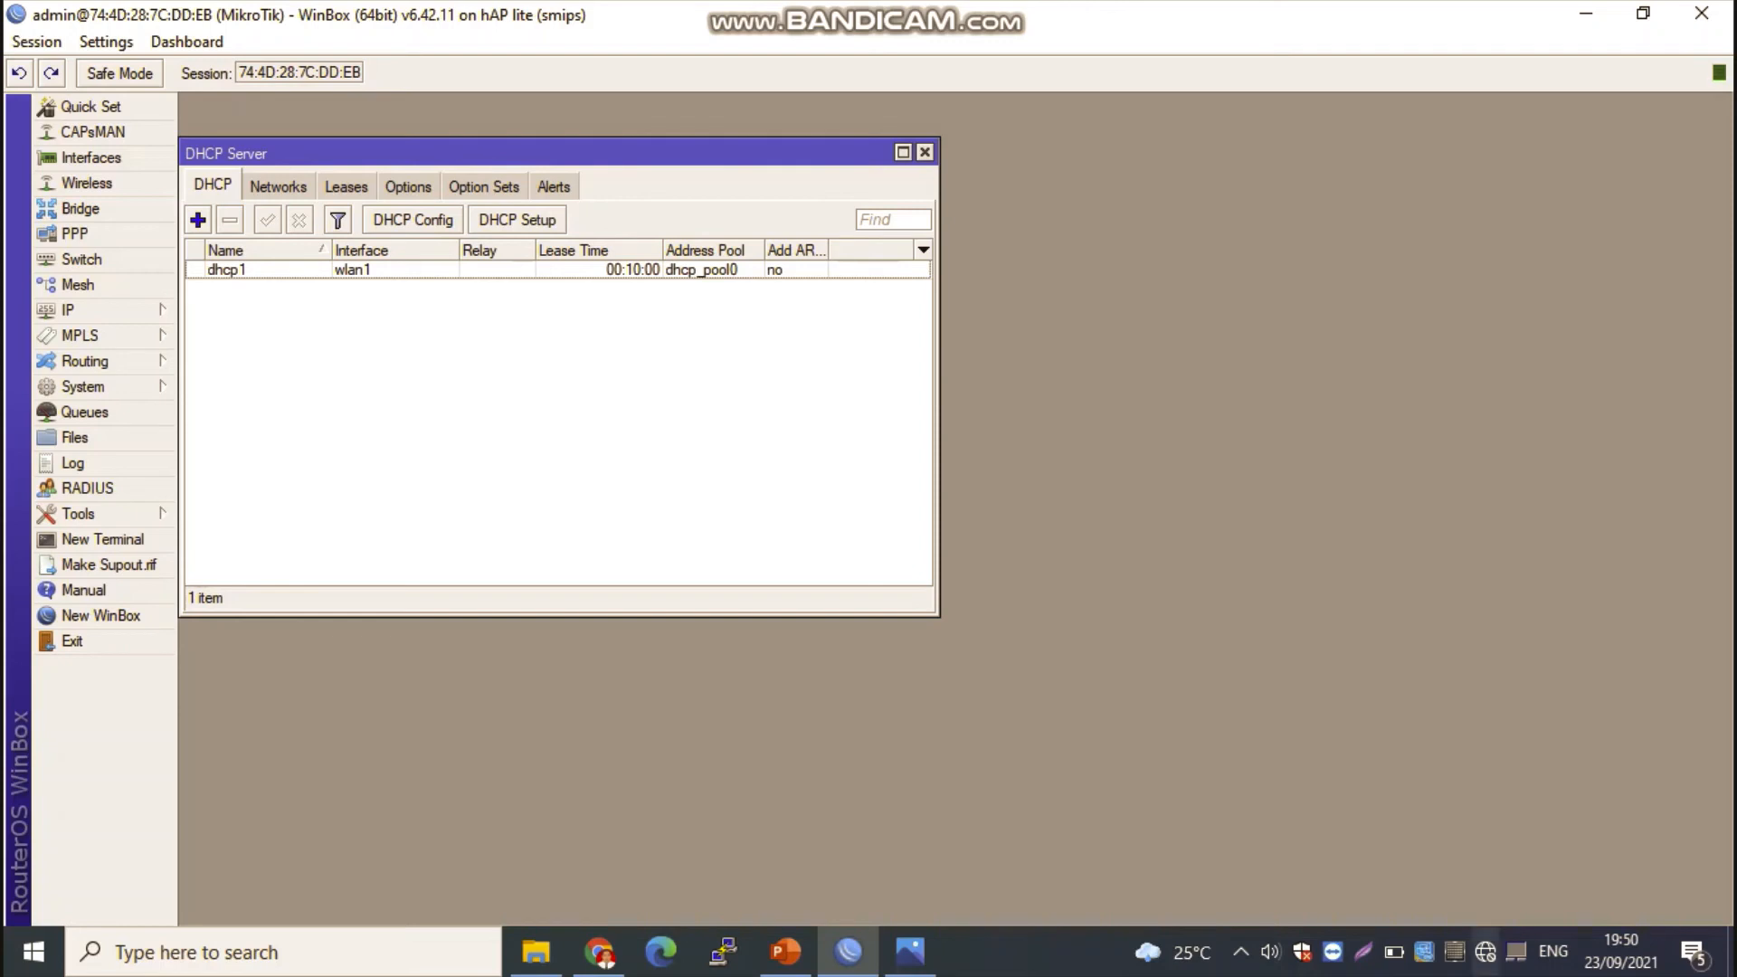
Step: Connect the computer to the RUANG PERPUSTAKAAN Wi-Fi network with automatic connection enabled
{"action": "left_click", "coordinate": [1485, 952]}
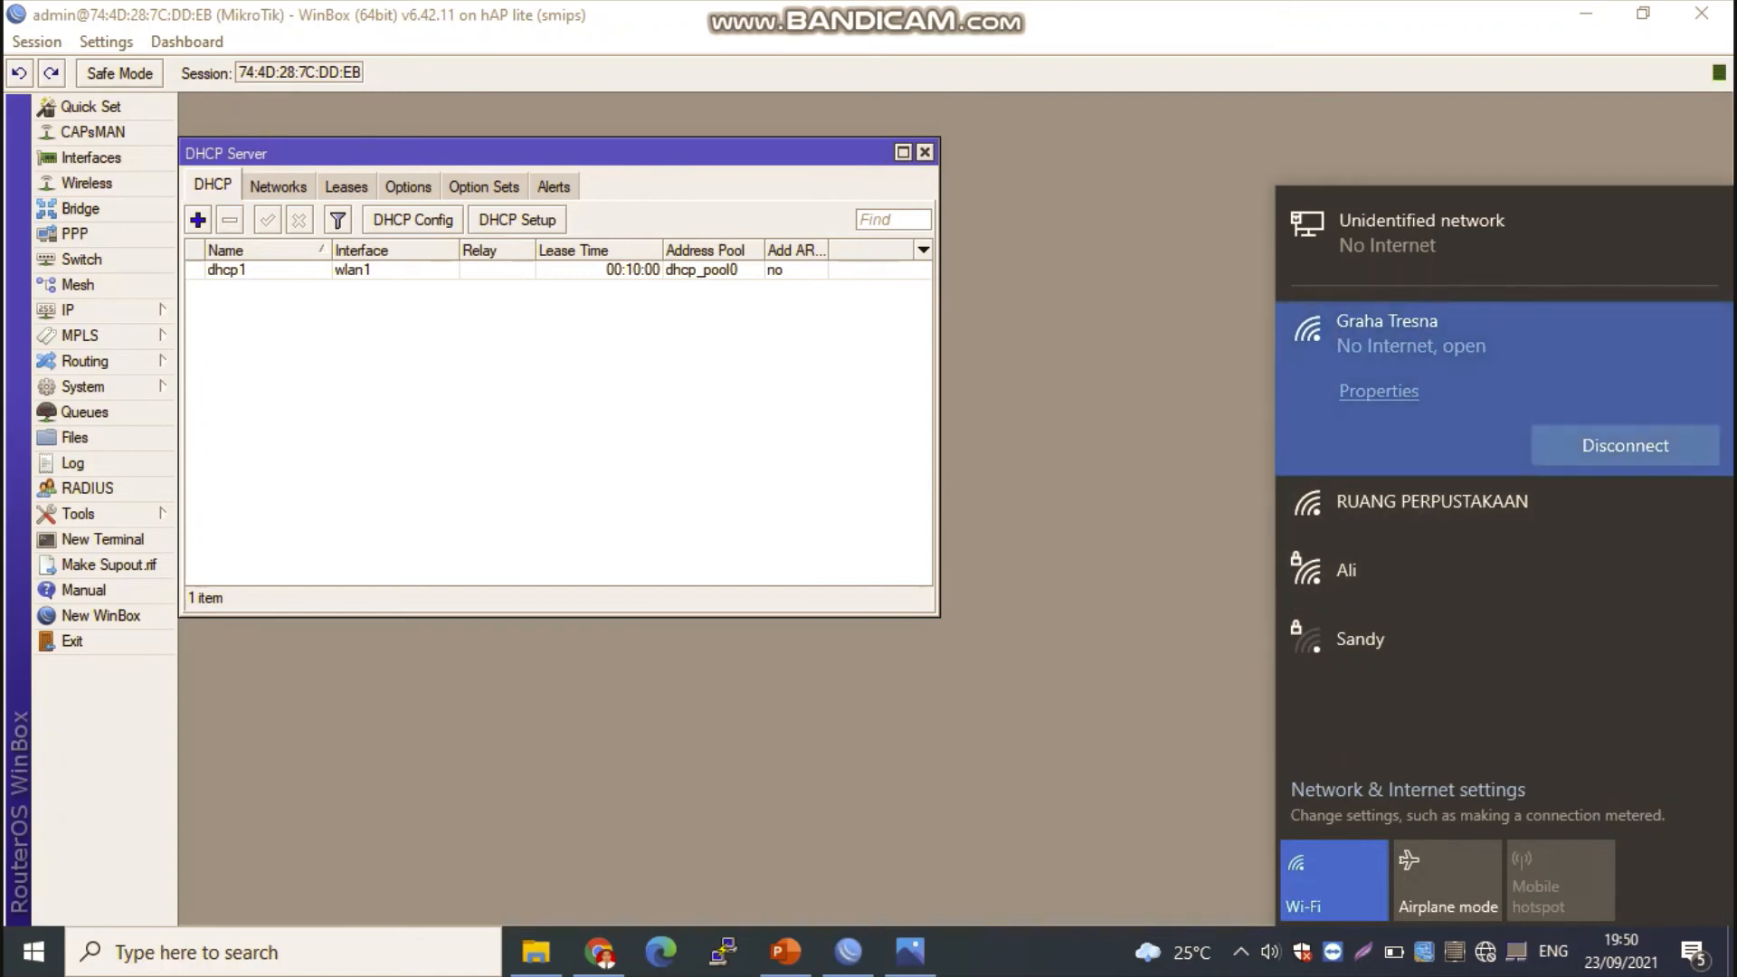
{"action": "left_click", "coordinate": [1484, 510]}
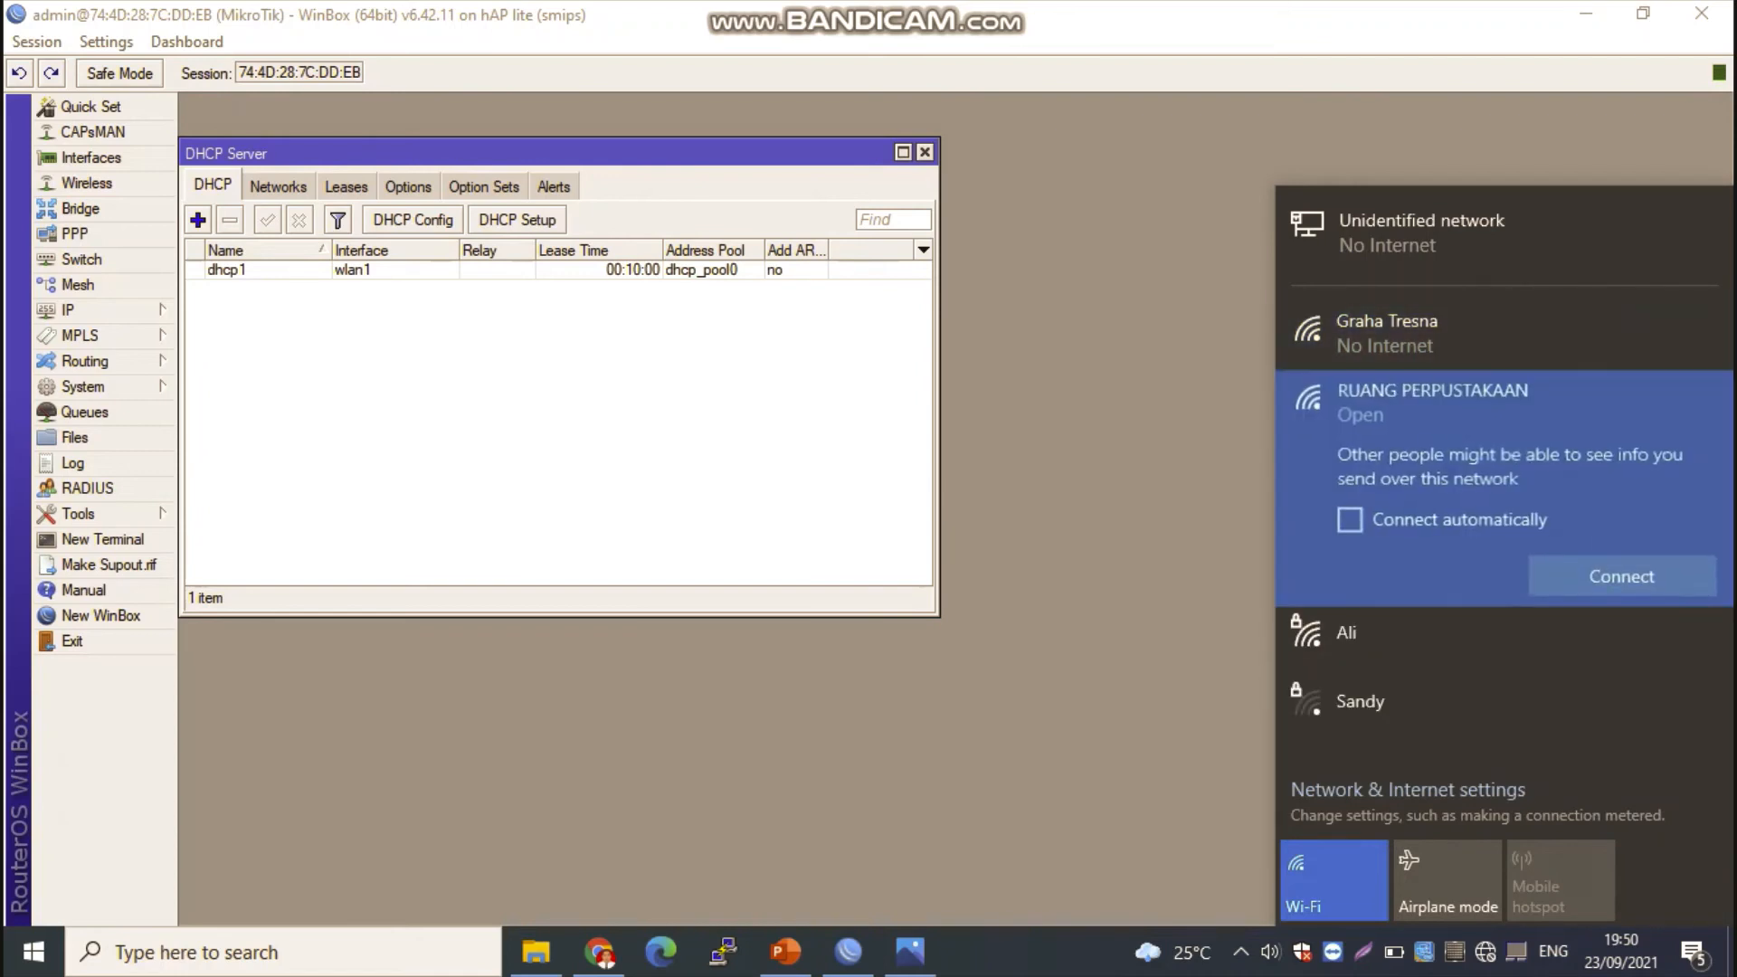
{"action": "left_click", "coordinate": [1349, 520]}
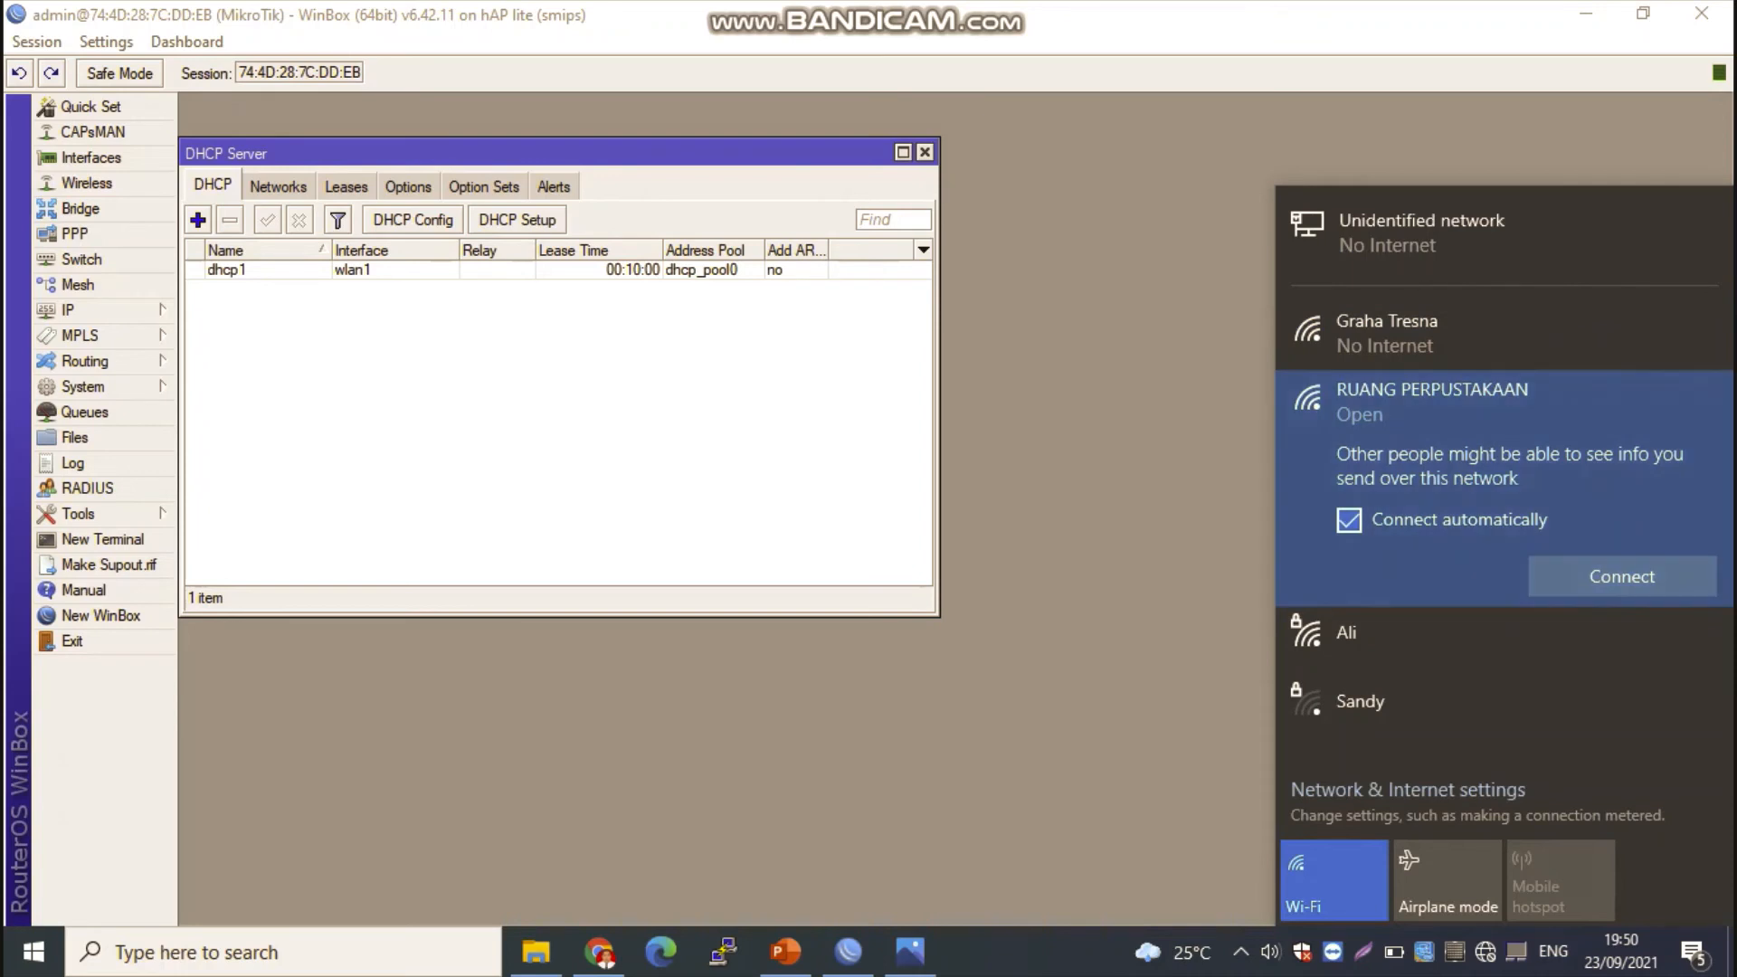
{"action": "left_click", "coordinate": [1623, 576]}
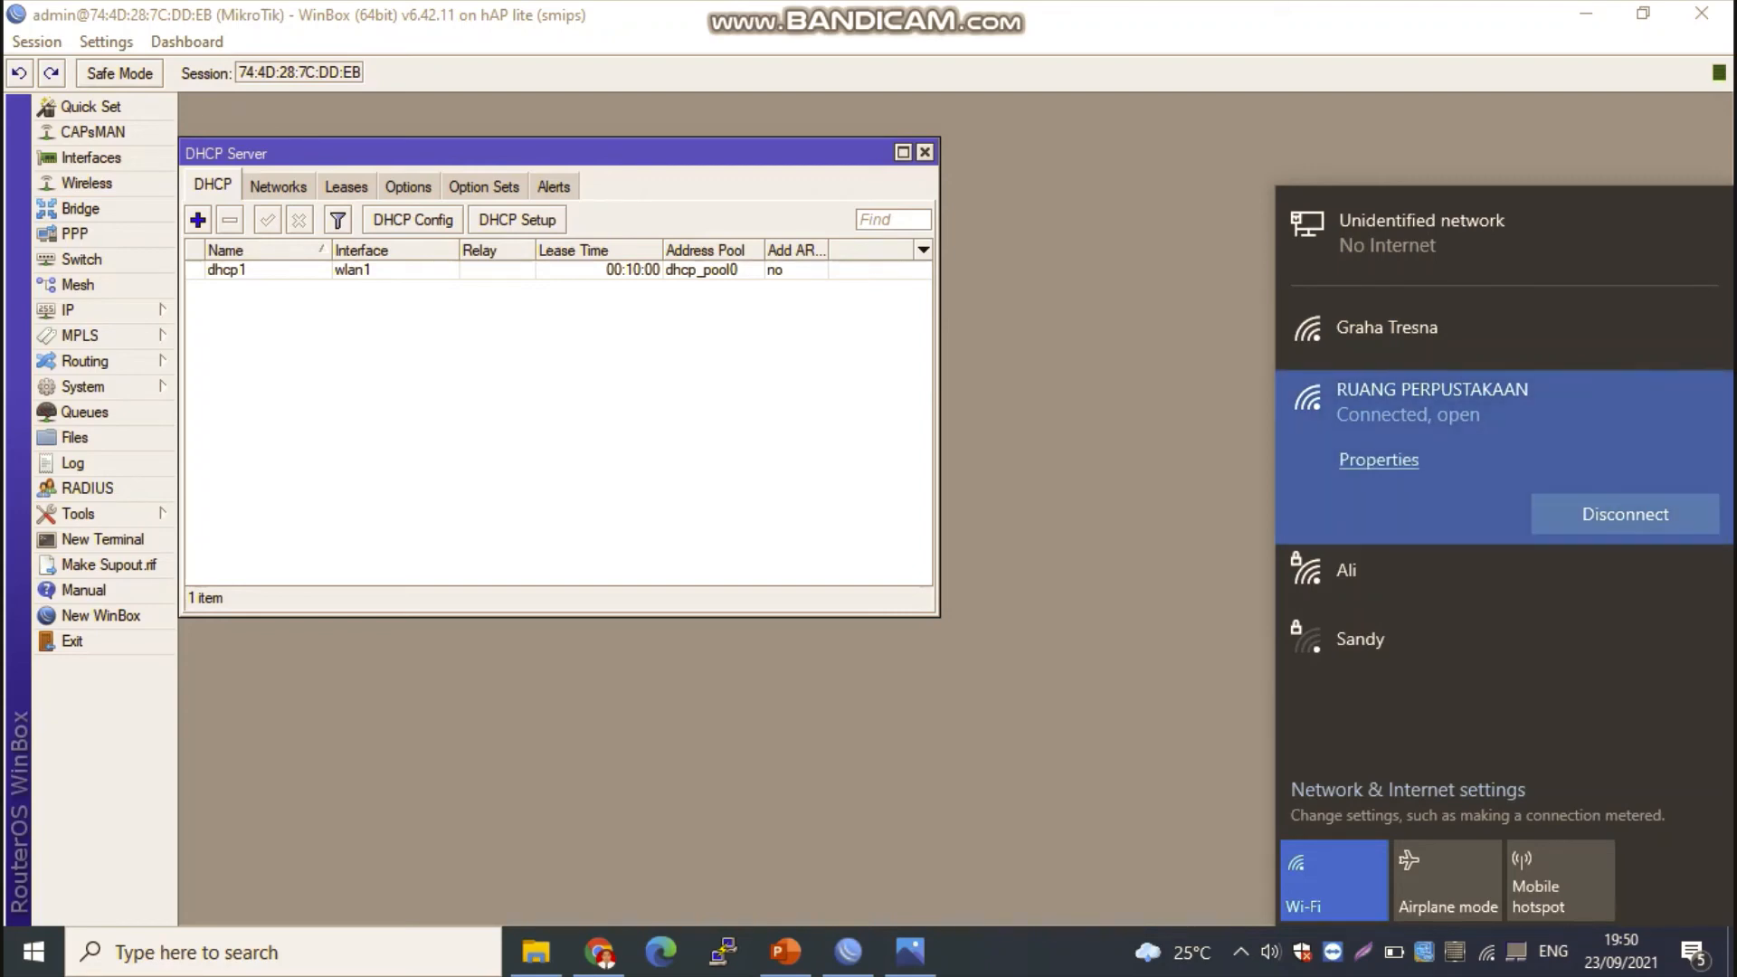
Step: Examine the IPv4 address and DNS details in the RUANG PERPUSTAKAAN connection's properties, and close the Windows settings
{"action": "key", "text": "Escape"}
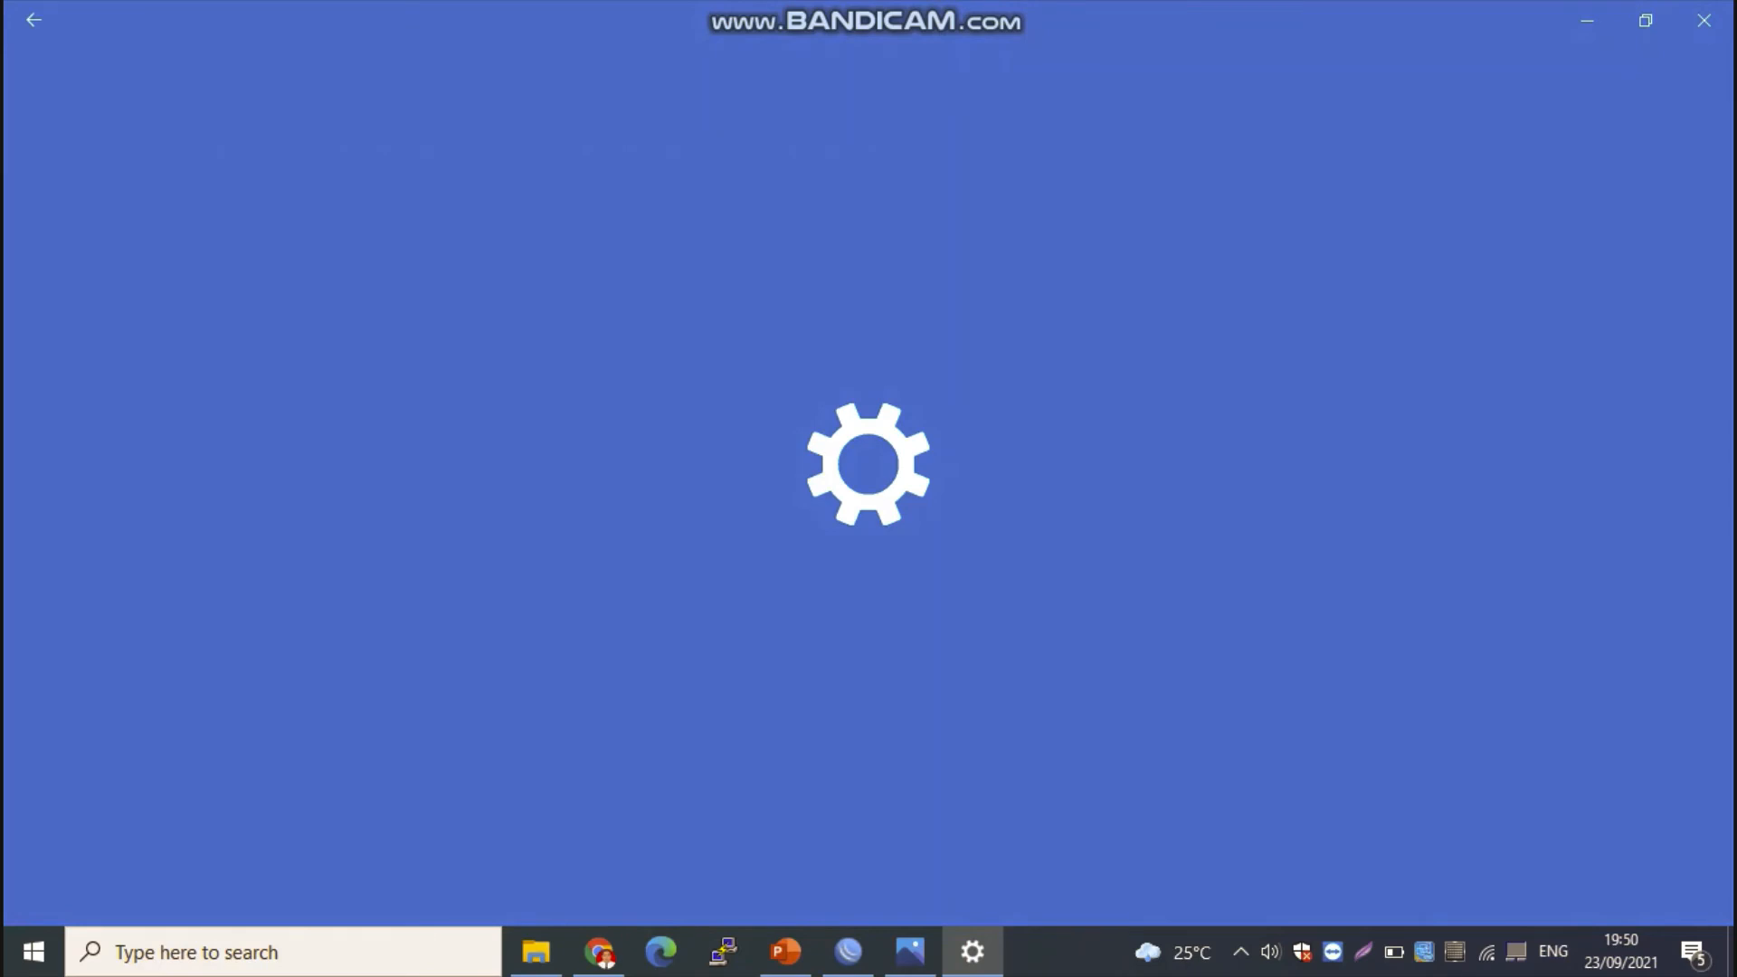
{"action": "scroll", "coordinate": [869, 488], "scroll_direction": "down", "scroll_amount": 15}
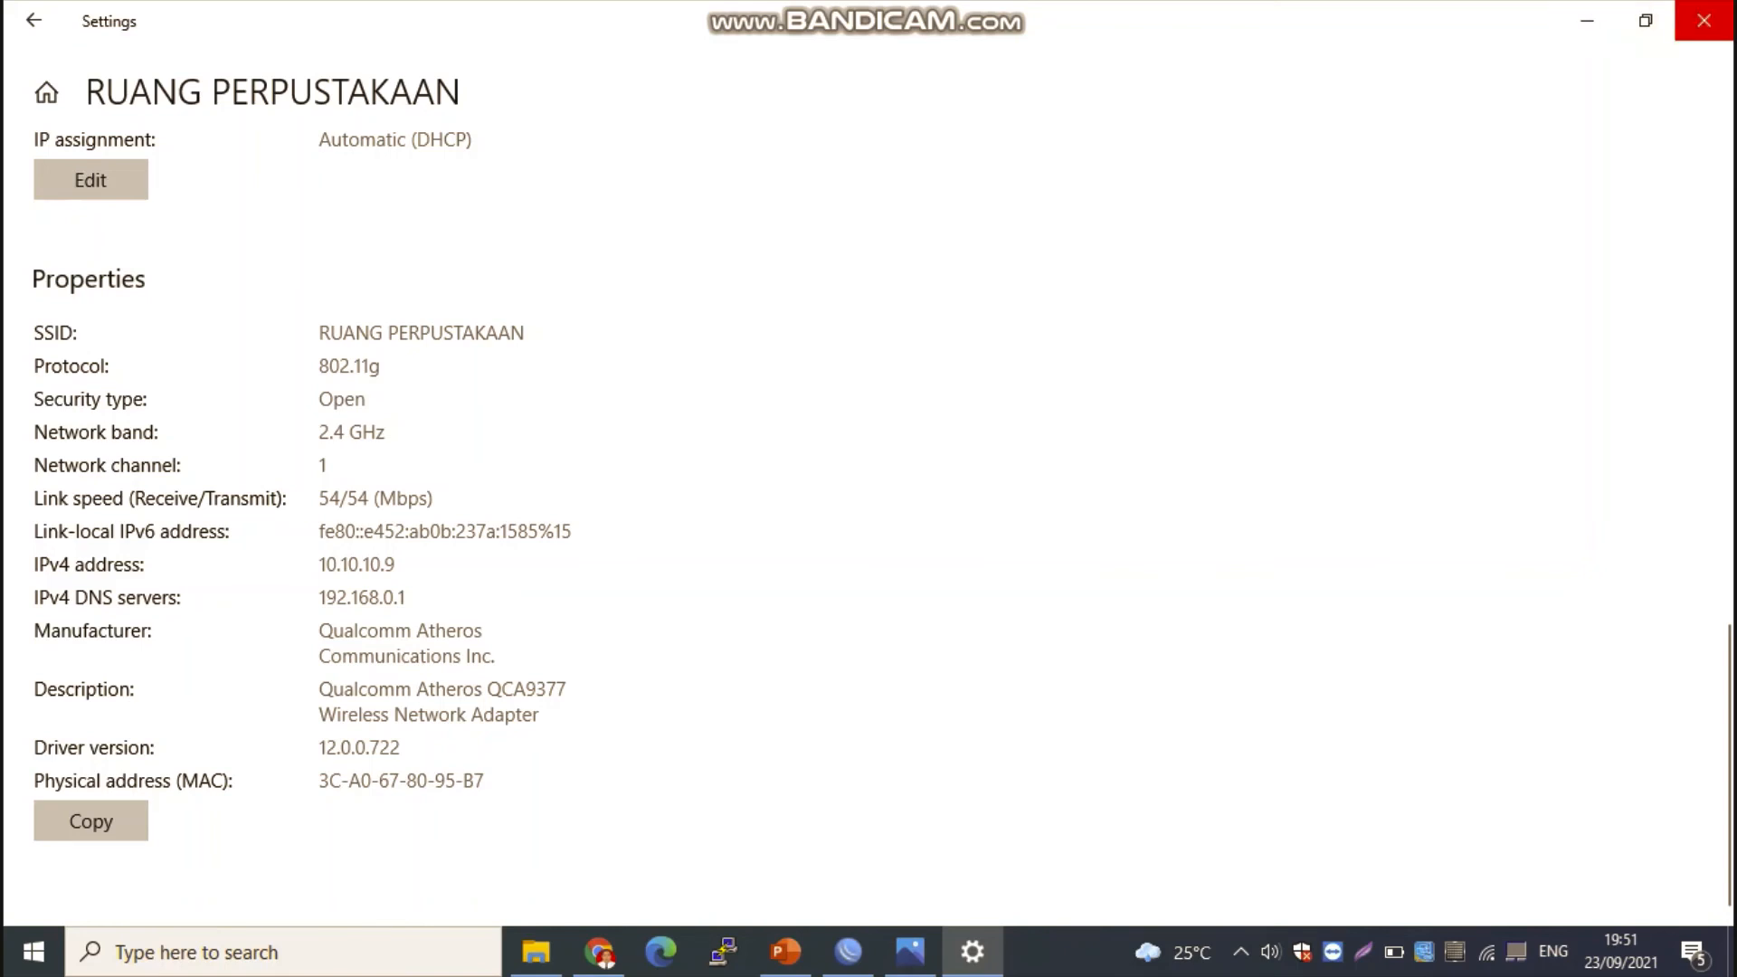
{"action": "left_click", "coordinate": [1704, 20]}
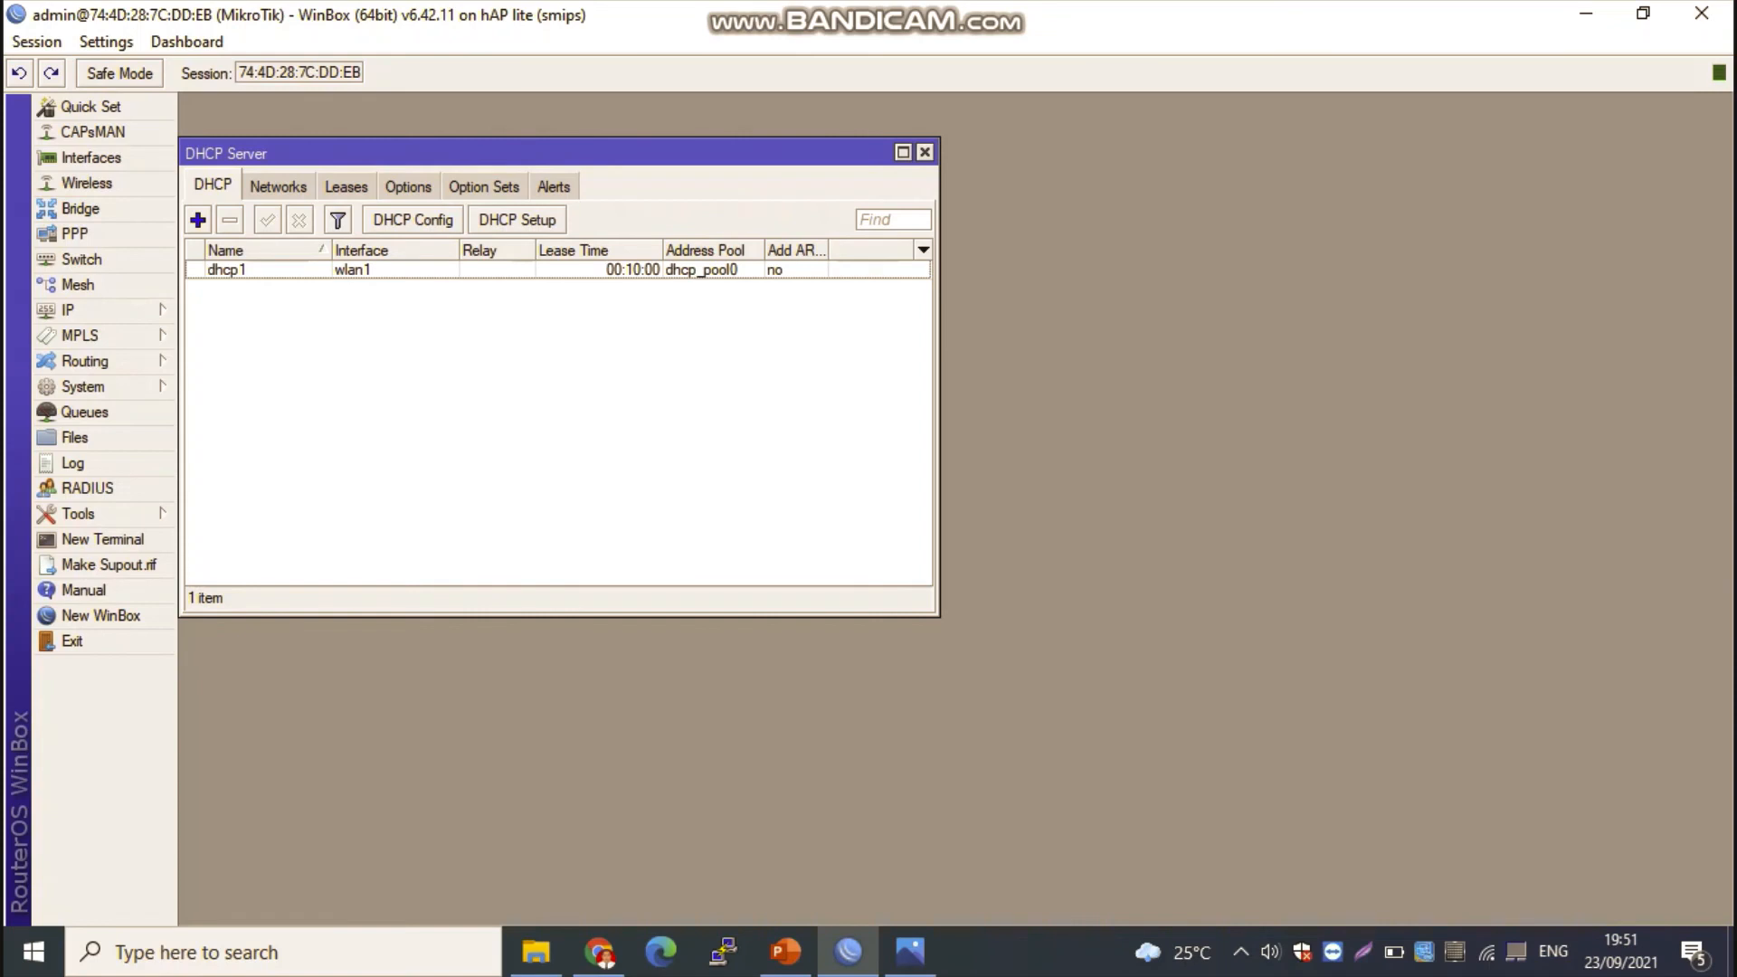
Step: Close the stuck Google Chrome window and minimize WinBox to clear the desktop
{"action": "left_click", "coordinate": [599, 952]}
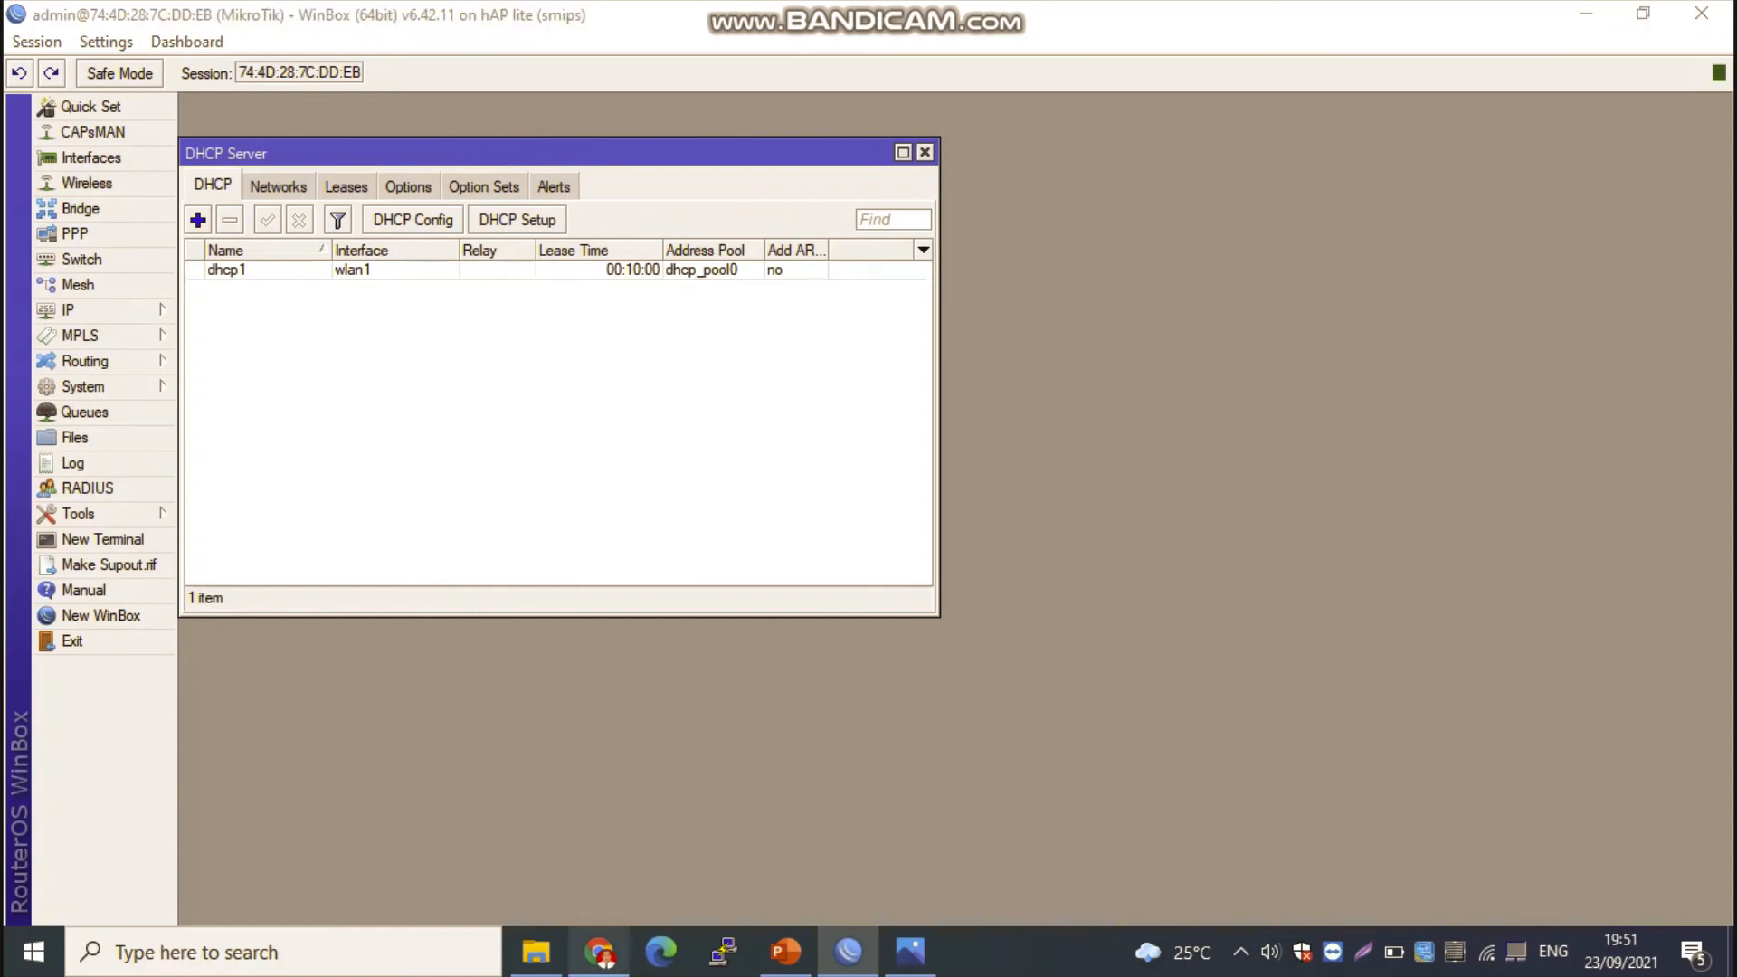
{"action": "right_click", "coordinate": [599, 951]}
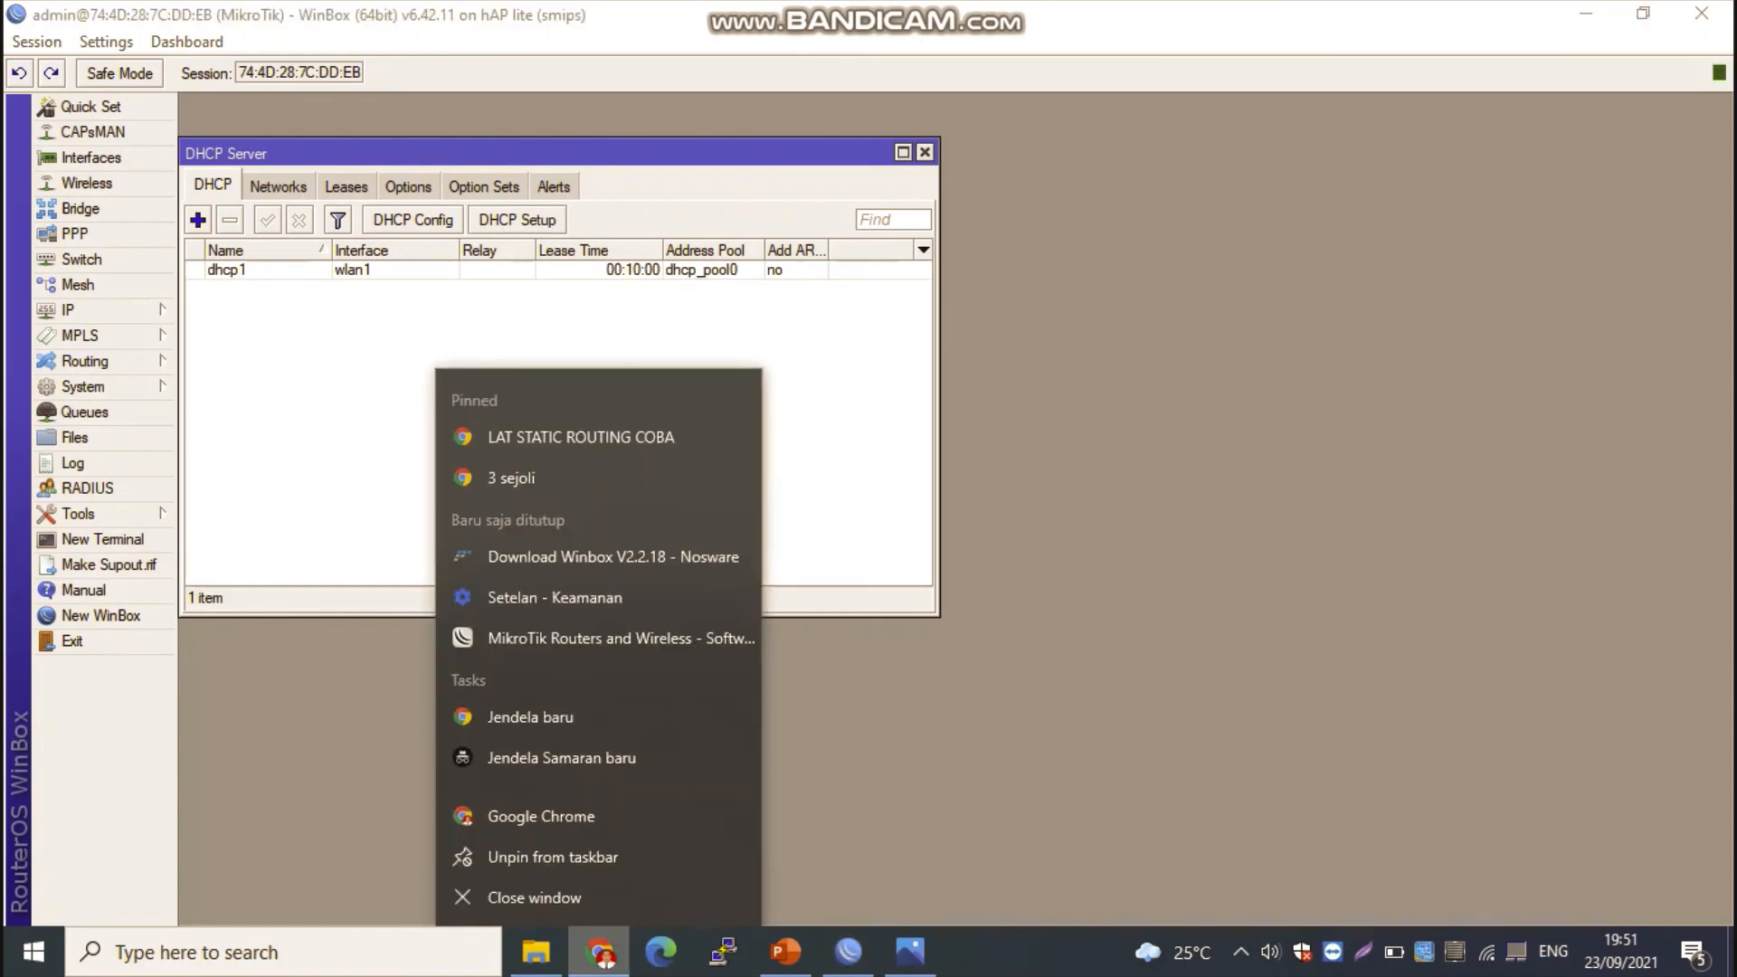
{"action": "left_click", "coordinate": [543, 899]}
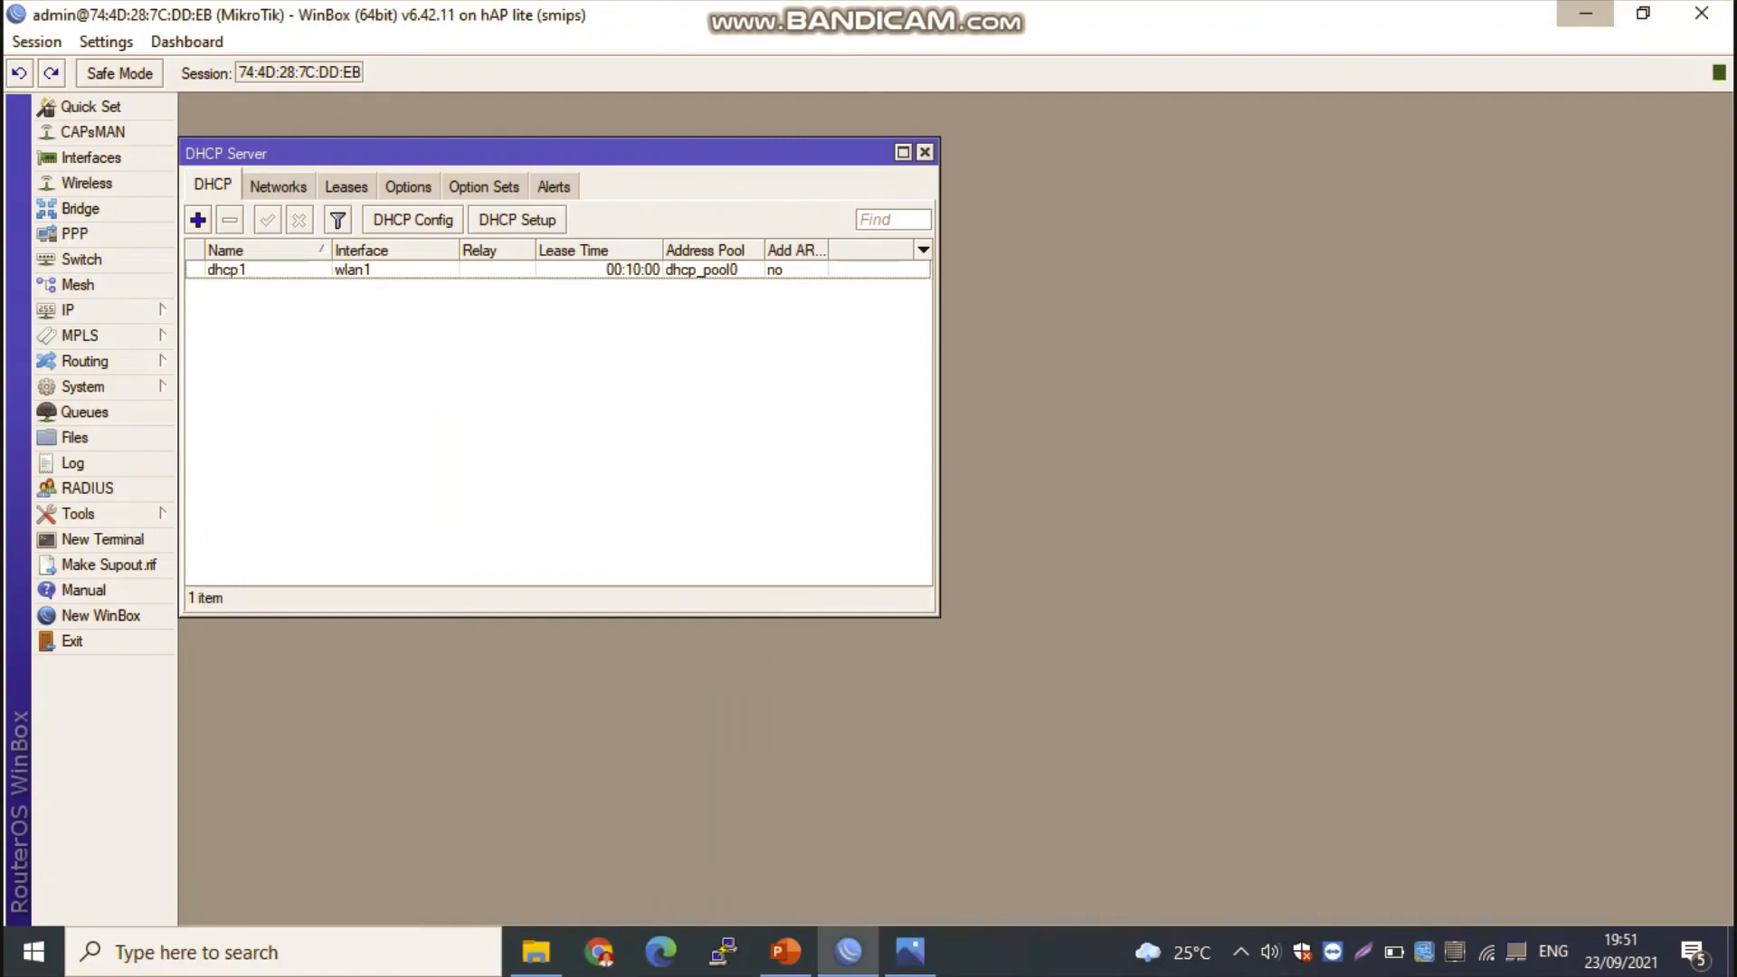
{"action": "left_click", "coordinate": [1587, 13]}
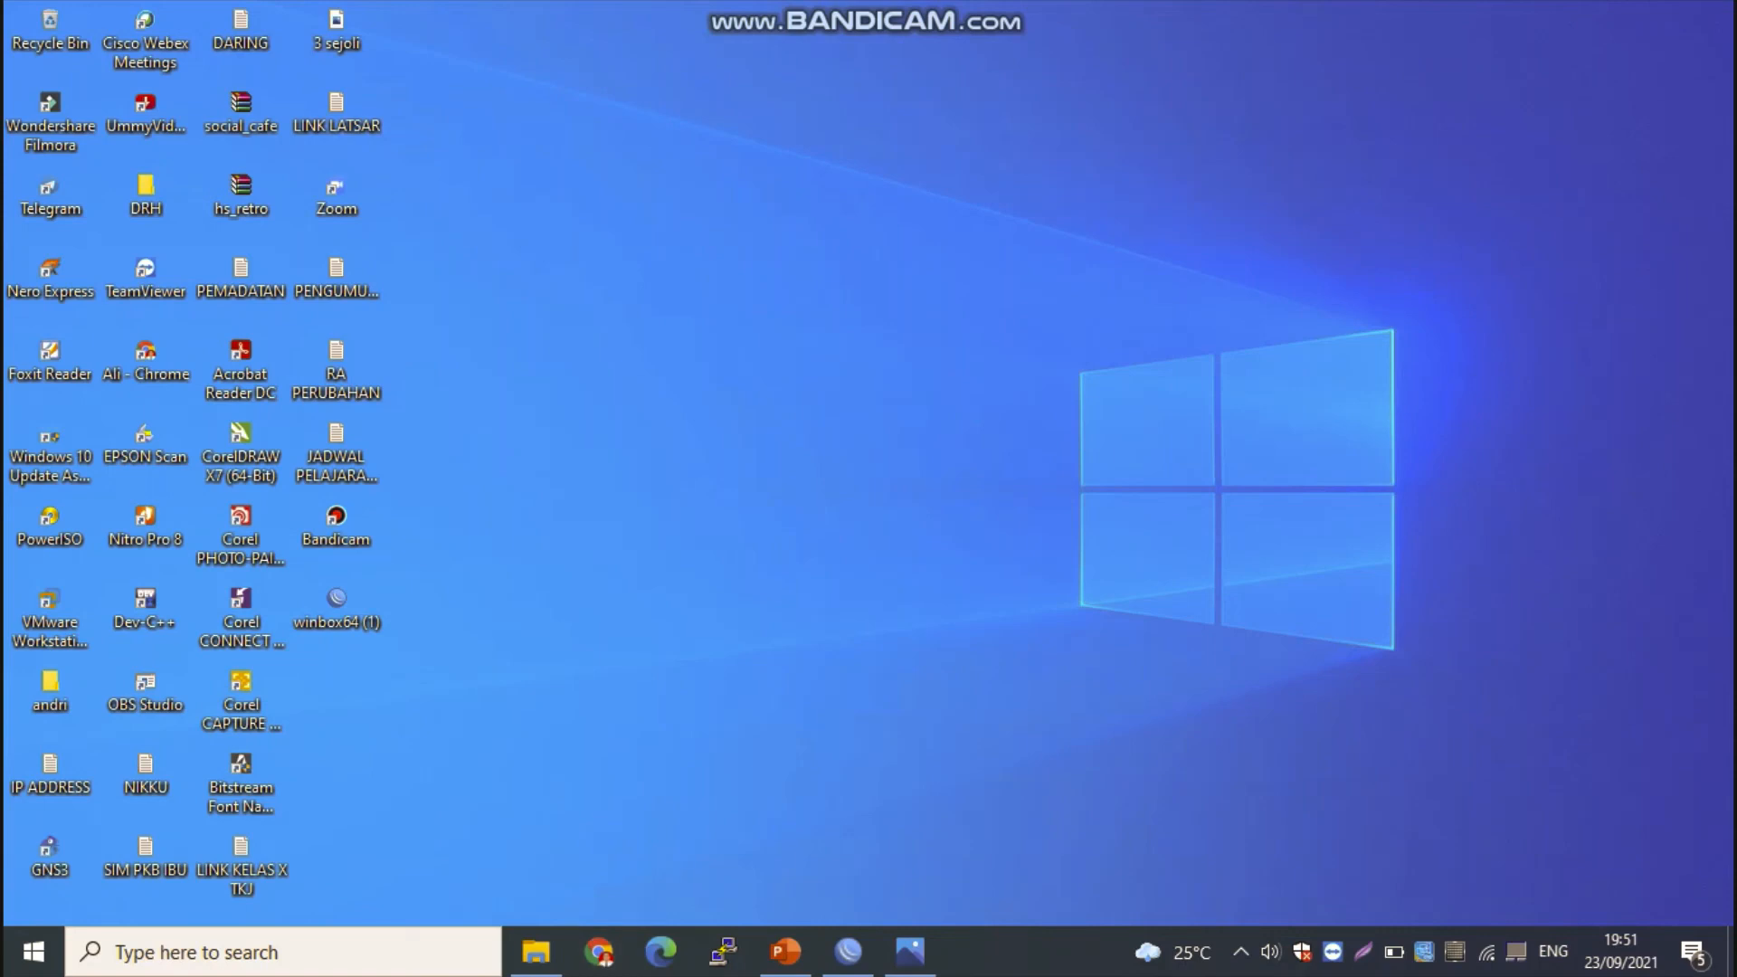
Step: Switch to Google Chrome and load youtube.com to test internet access over the Wi-Fi connection
{"action": "left_click", "coordinate": [599, 952]}
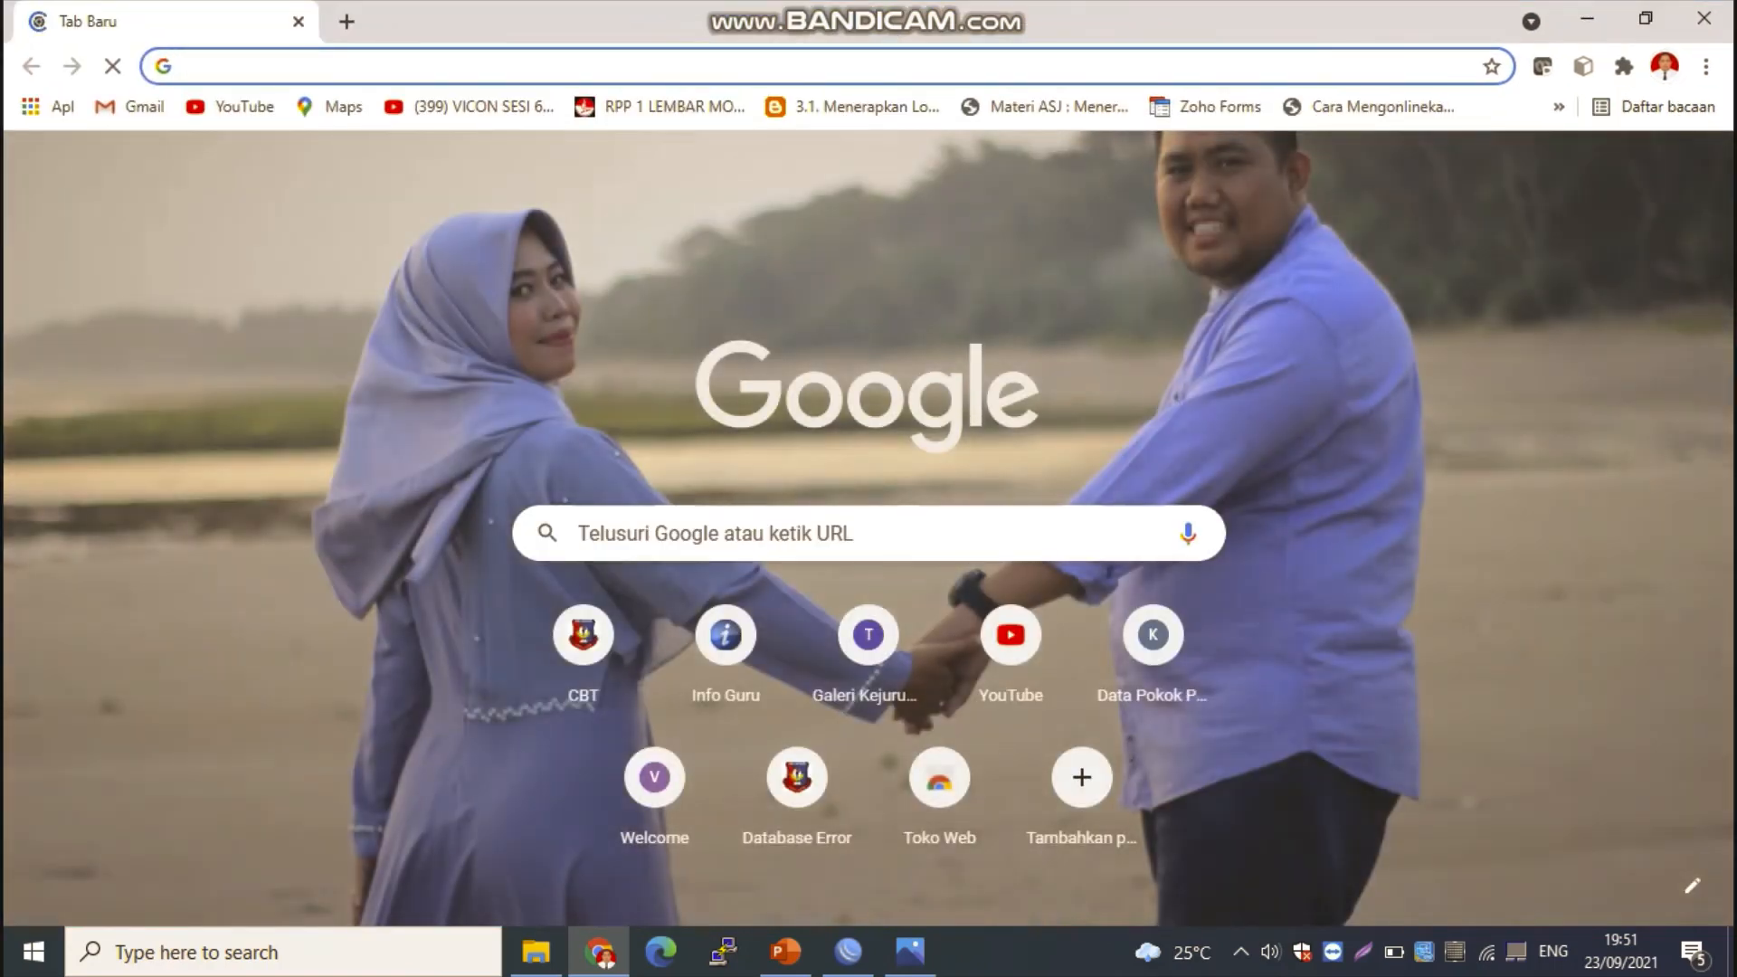
{"action": "type", "text": "YO"}
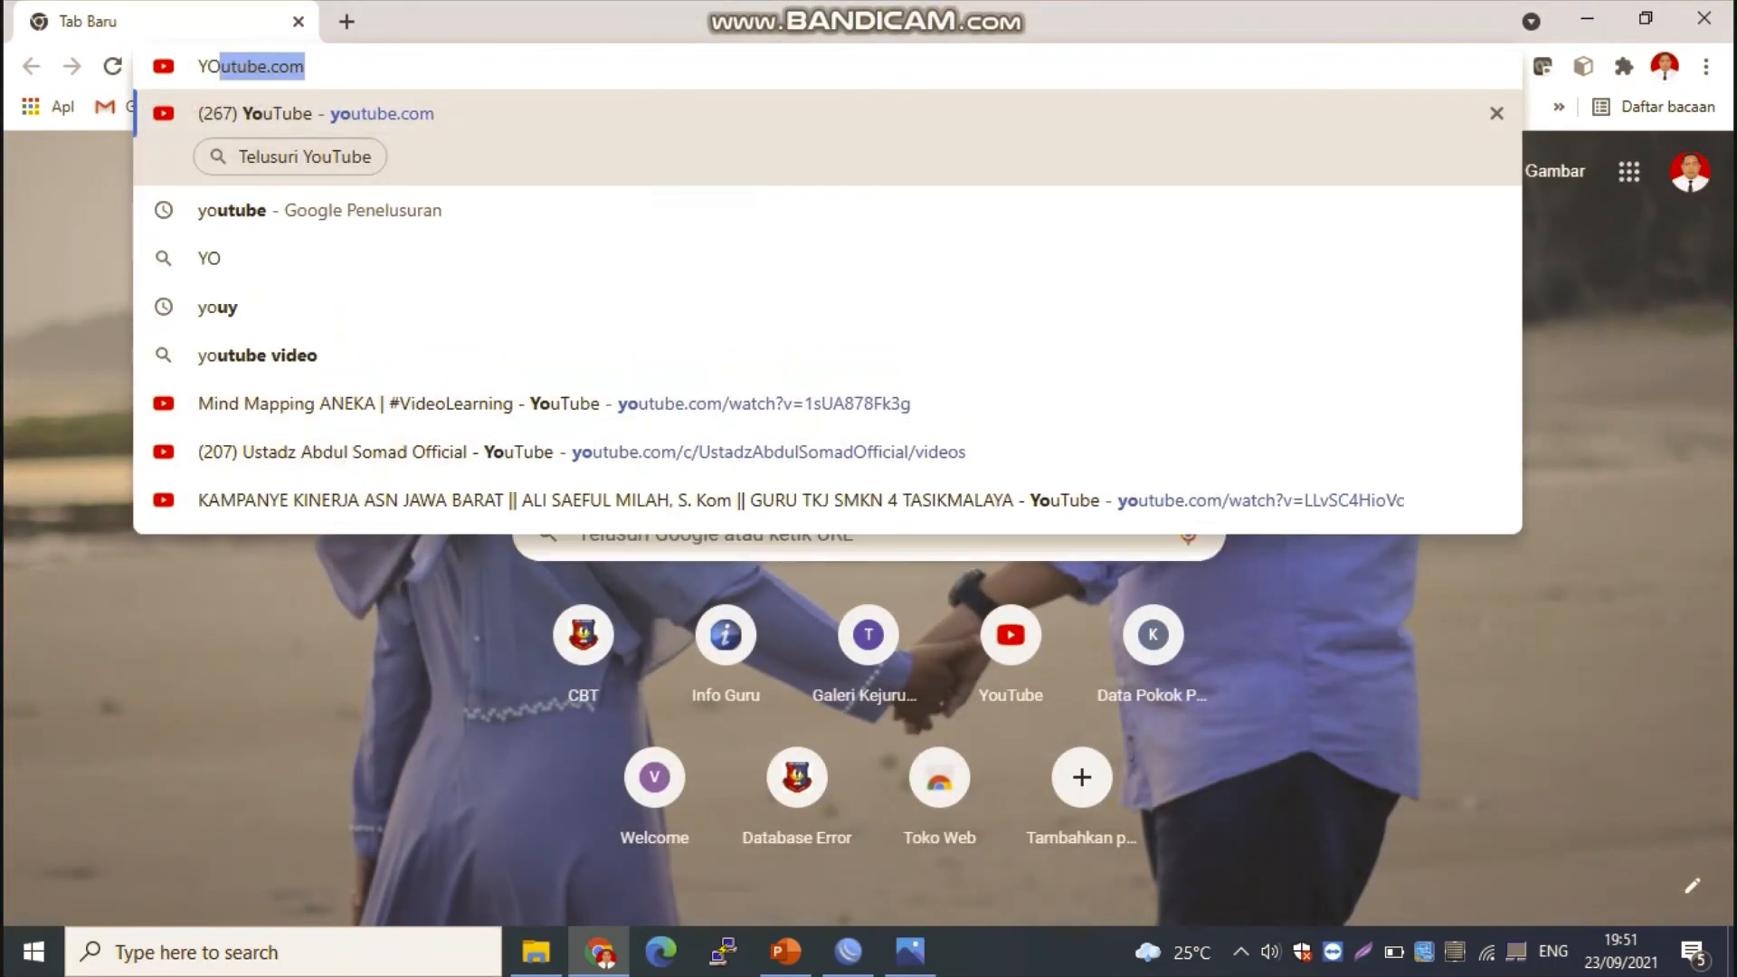
{"action": "key", "text": "Return"}
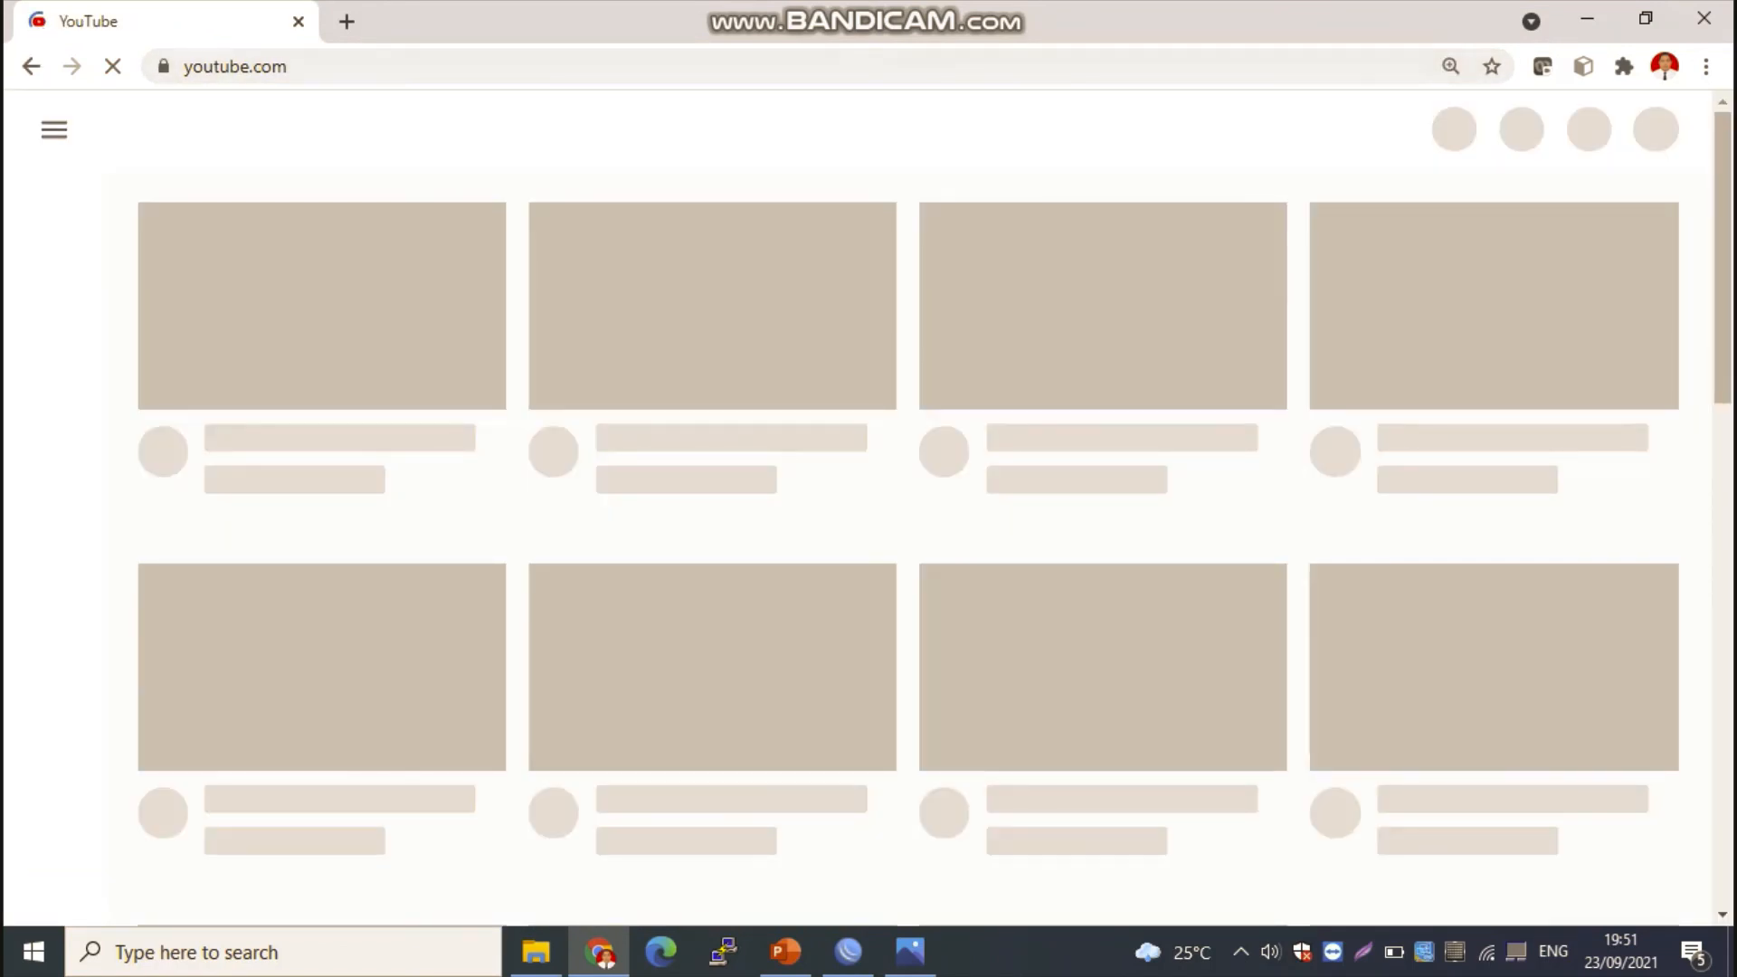
Step: Load detik.com in a new browser tab as a second connection test, and return to the YouTube tab
{"action": "left_click", "coordinate": [346, 21]}
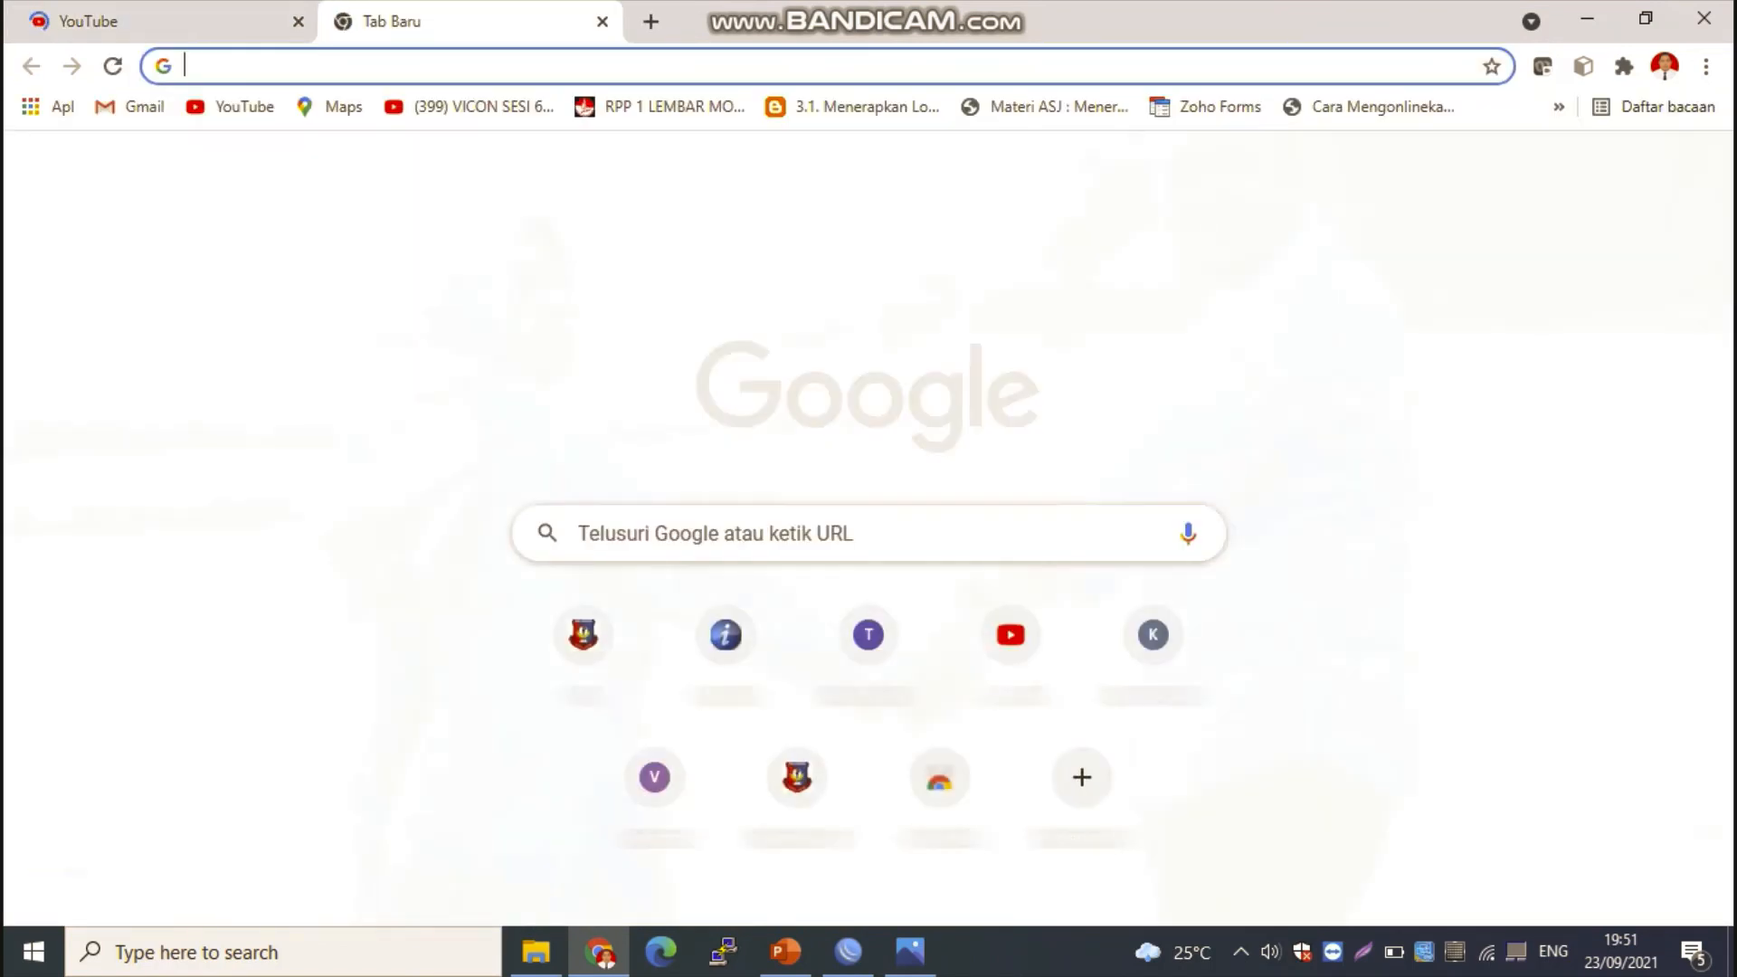
{"action": "type", "text": "FAC"}
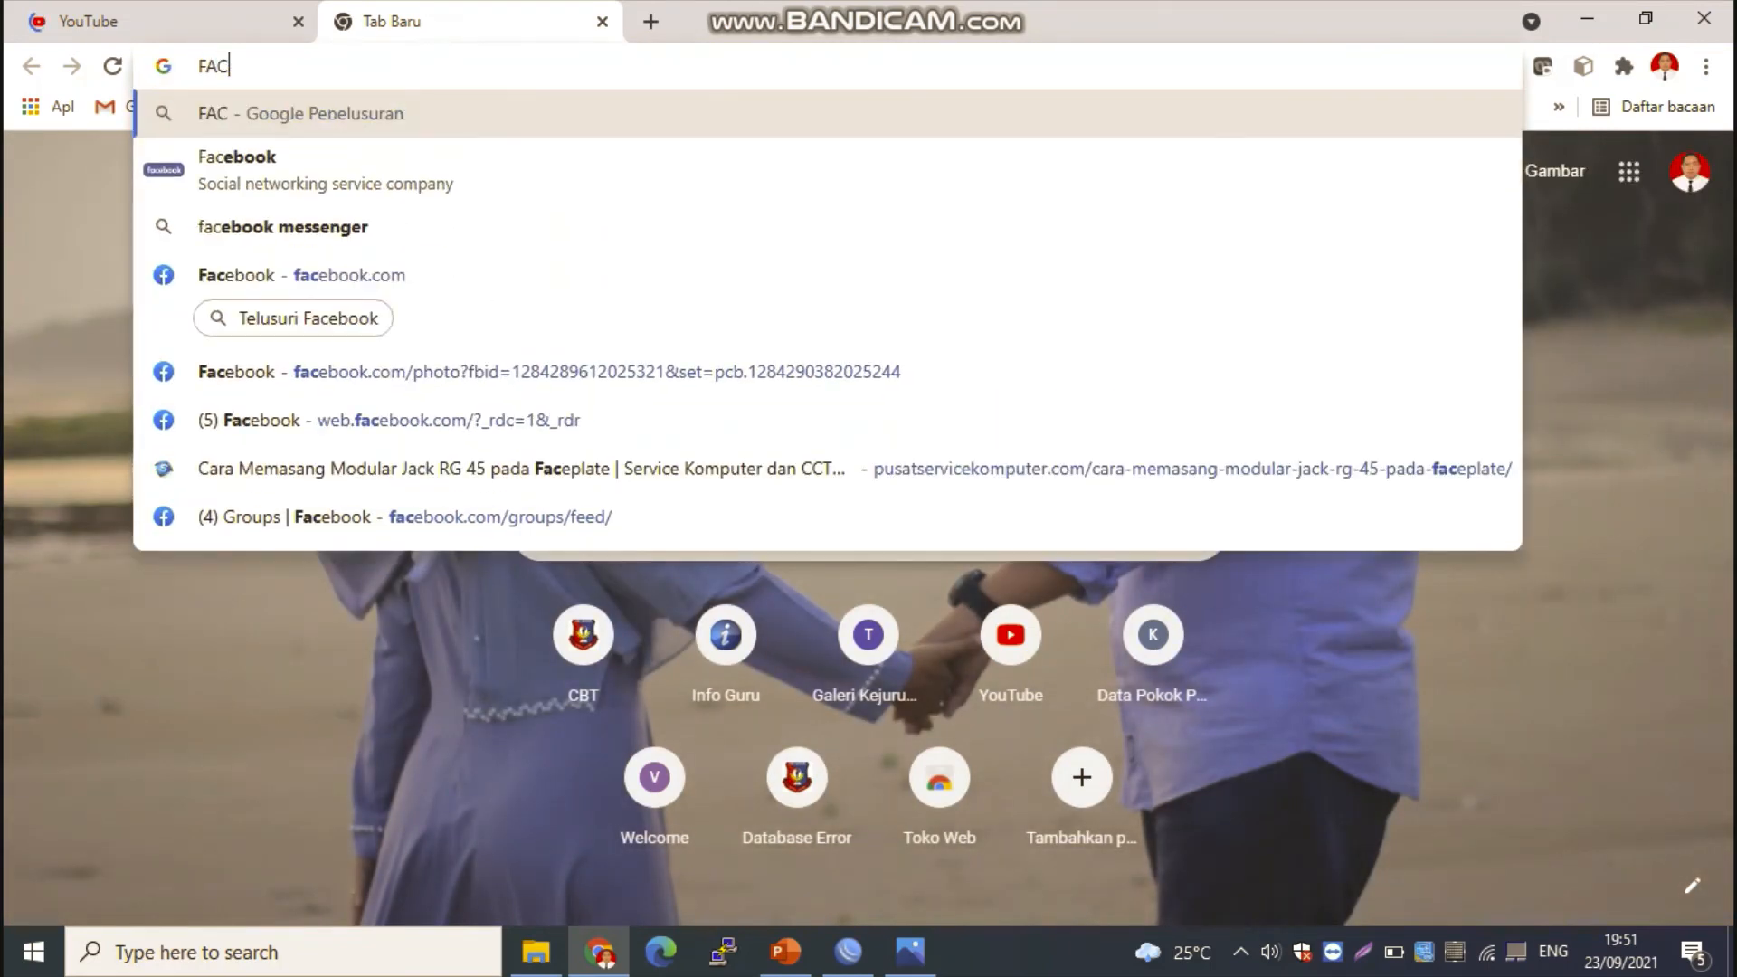
{"action": "key", "text": "BackSpace"}
{"action": "key", "text": "BackSpace"}
{"action": "key", "text": "BackSpace"}
{"action": "type", "text": "DETIK"}
{"action": "key", "text": "Return"}
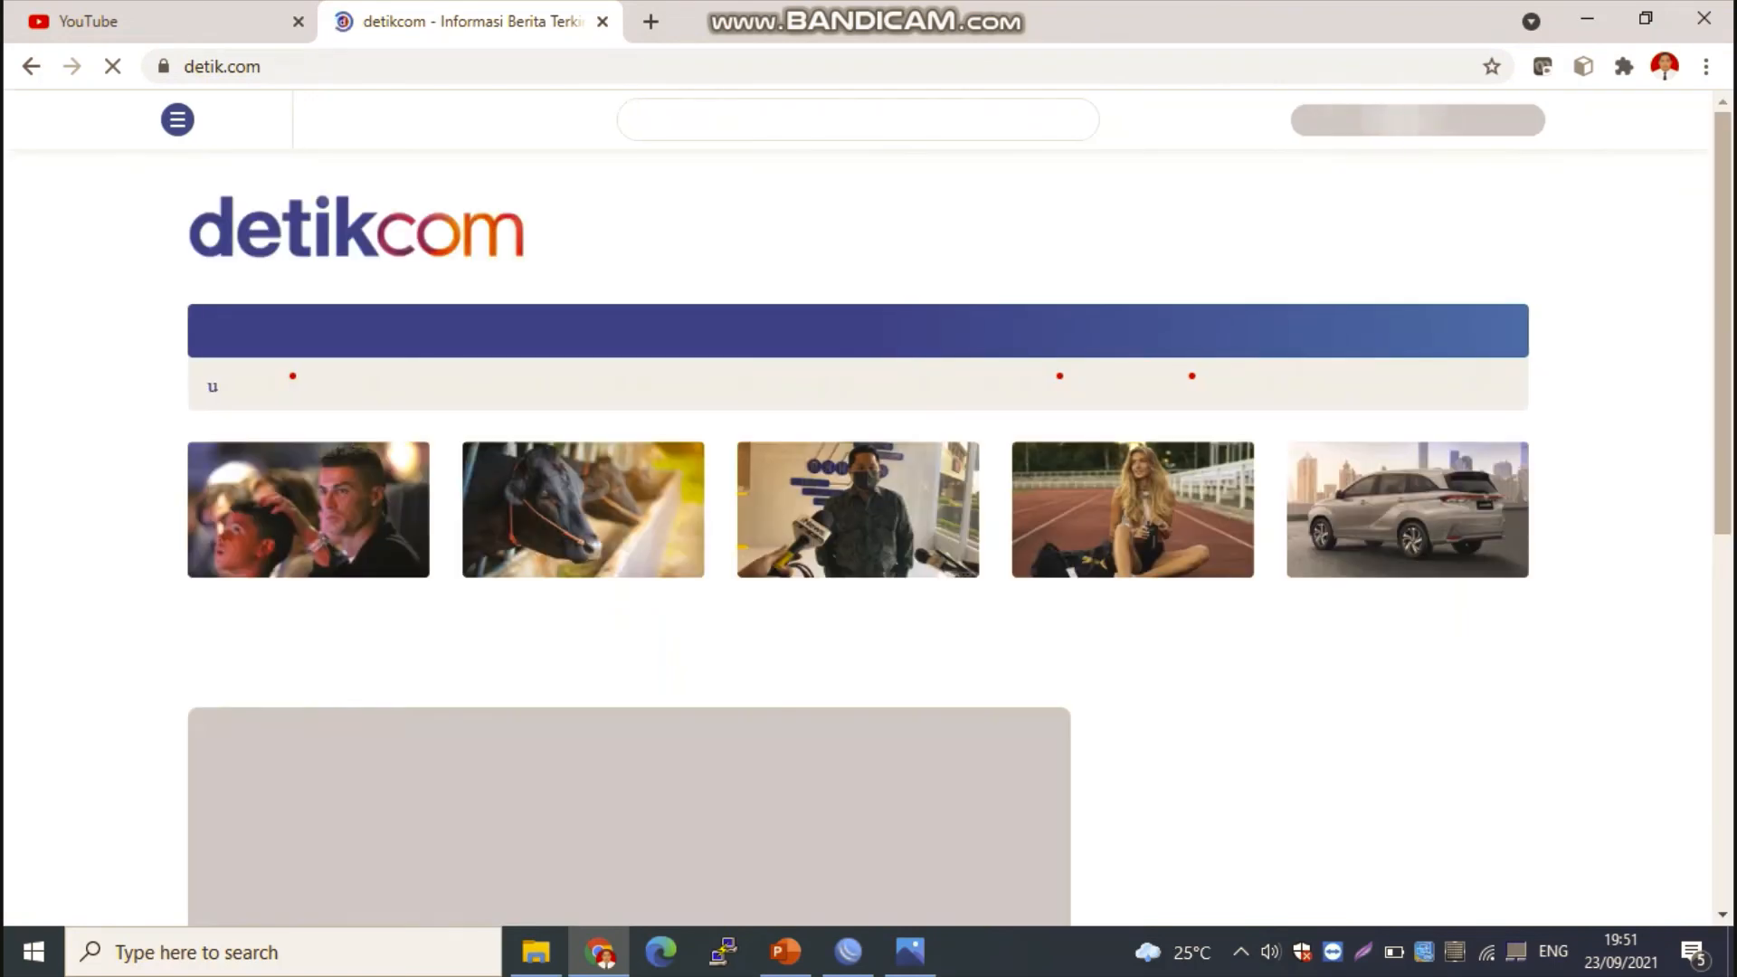
{"action": "key", "text": "ctrl+Tab"}
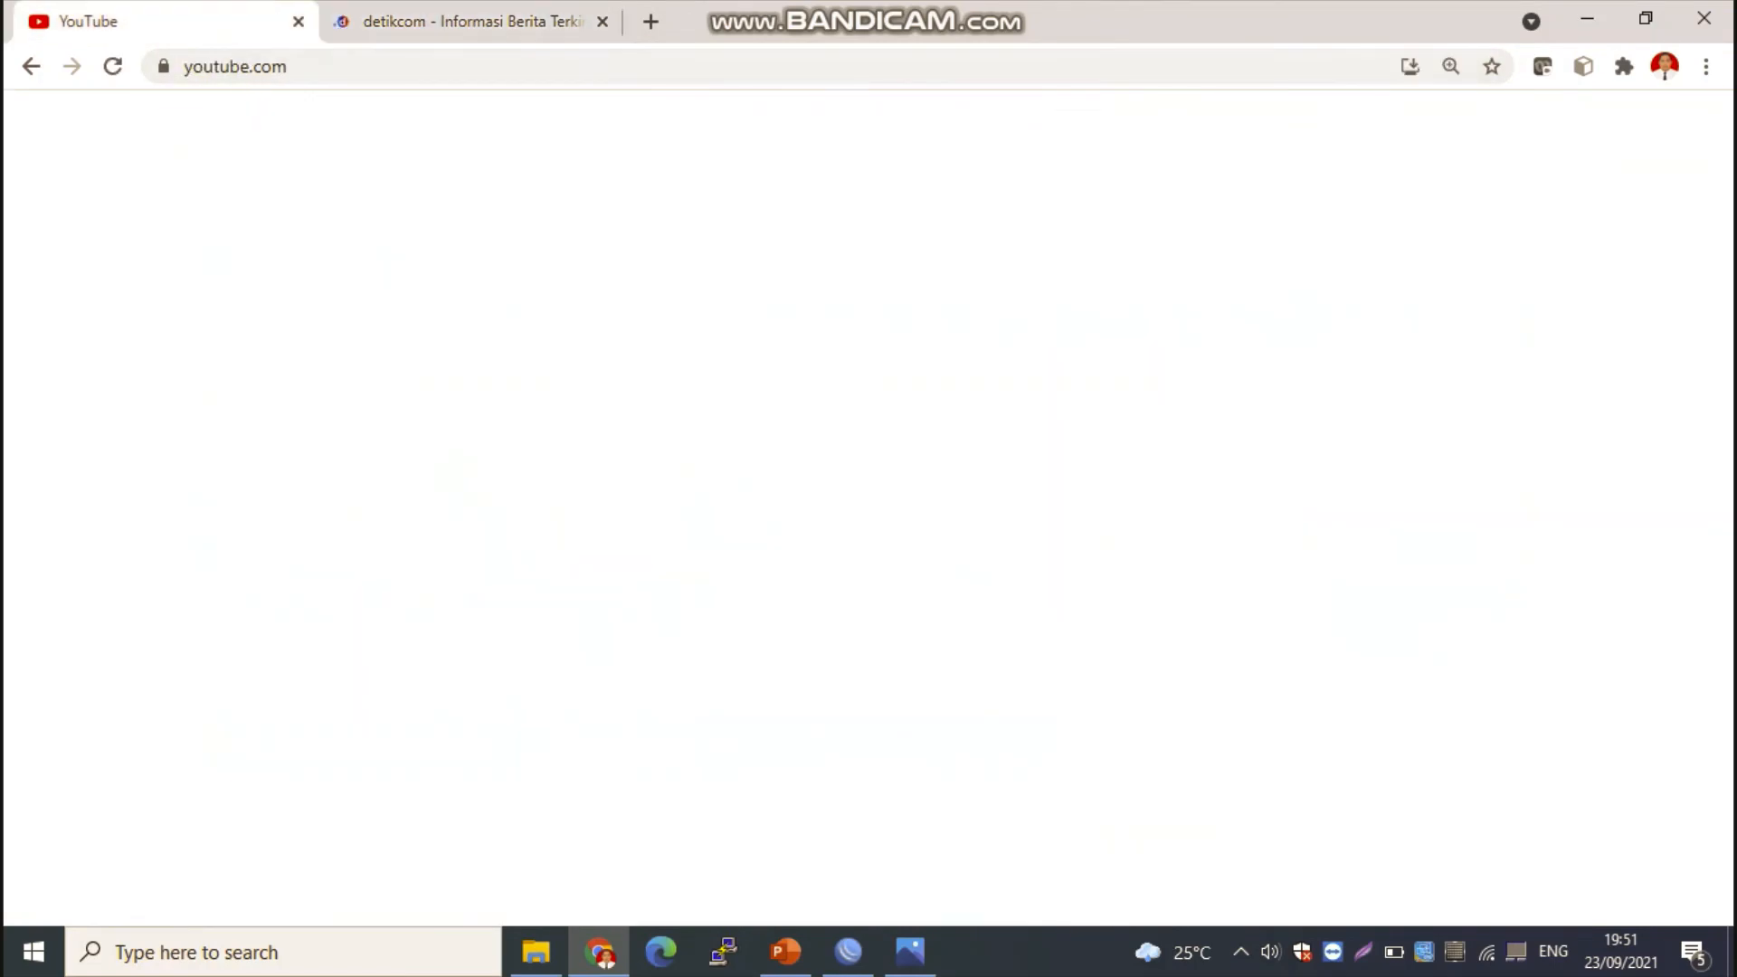